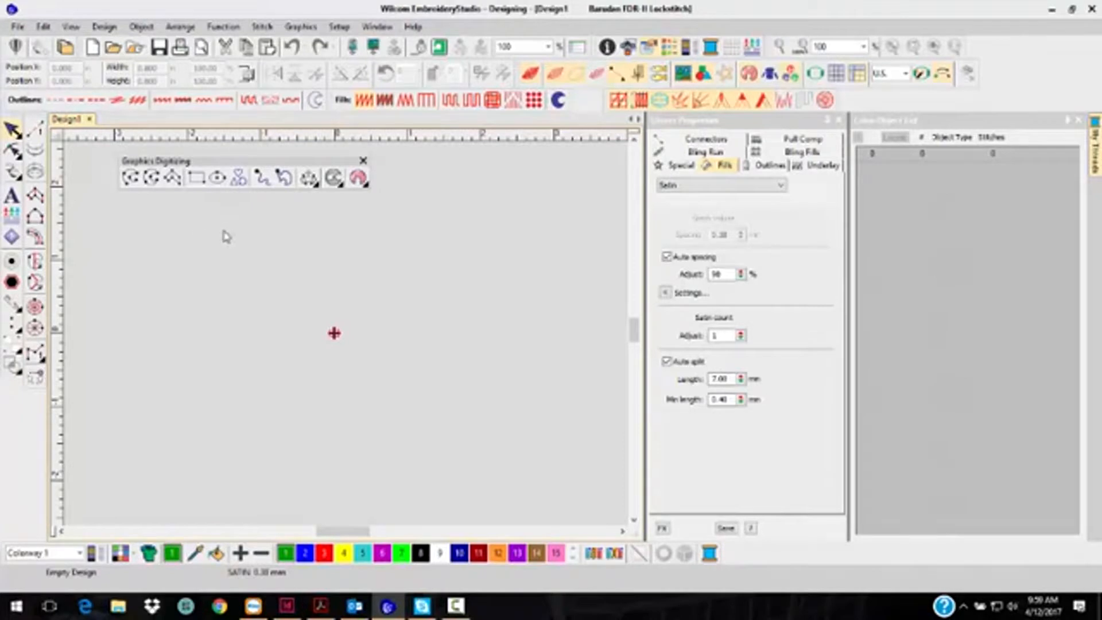
Draw an open wavy curve through six points with the open shape digitizing tool, about 5.1 in wide.
{"action": "left_click", "coordinate": [129, 180]}
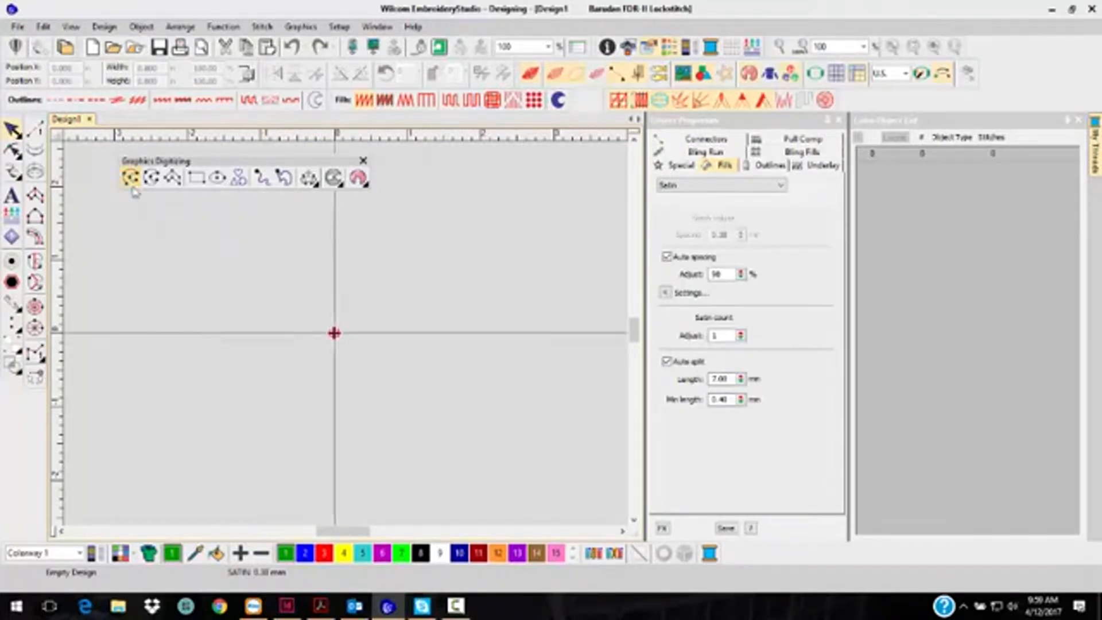
{"action": "left_click", "coordinate": [169, 377]}
{"action": "left_click", "coordinate": [263, 283]}
{"action": "left_click", "coordinate": [372, 410]}
{"action": "left_click", "coordinate": [430, 281]}
{"action": "left_click", "coordinate": [513, 331]}
{"action": "left_click", "coordinate": [529, 245]}
{"action": "key", "text": "Return"}
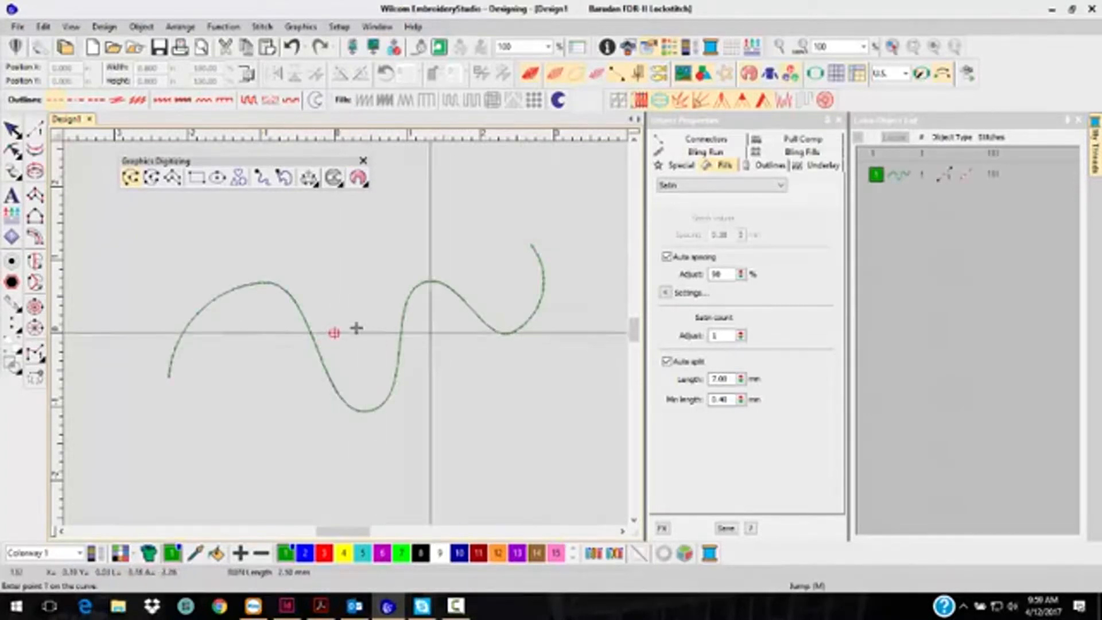
Select the wavy curve and compare Triple Run and Stemstitch outlines on it, ending with a Satin outline.
{"action": "left_click", "coordinate": [12, 129]}
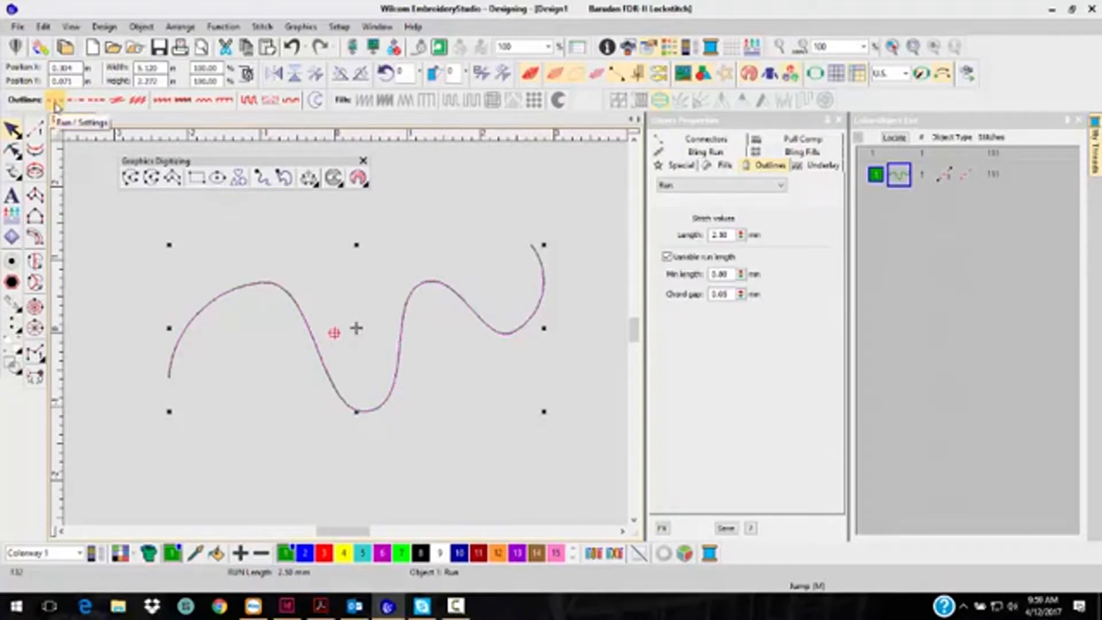
{"action": "left_click", "coordinate": [118, 102]}
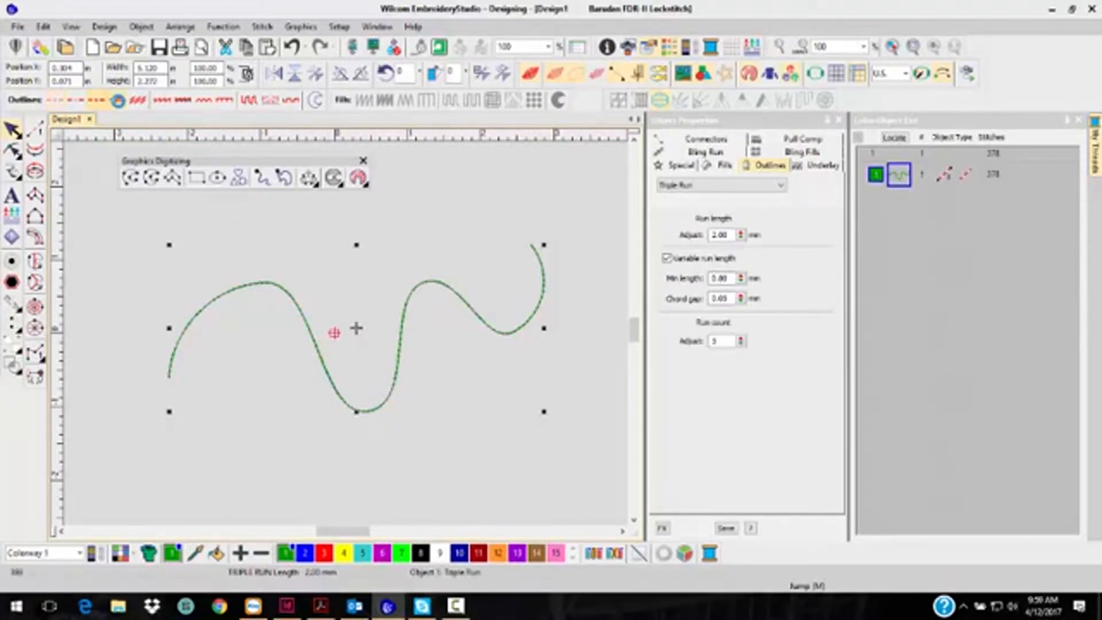
{"action": "left_click", "coordinate": [138, 102]}
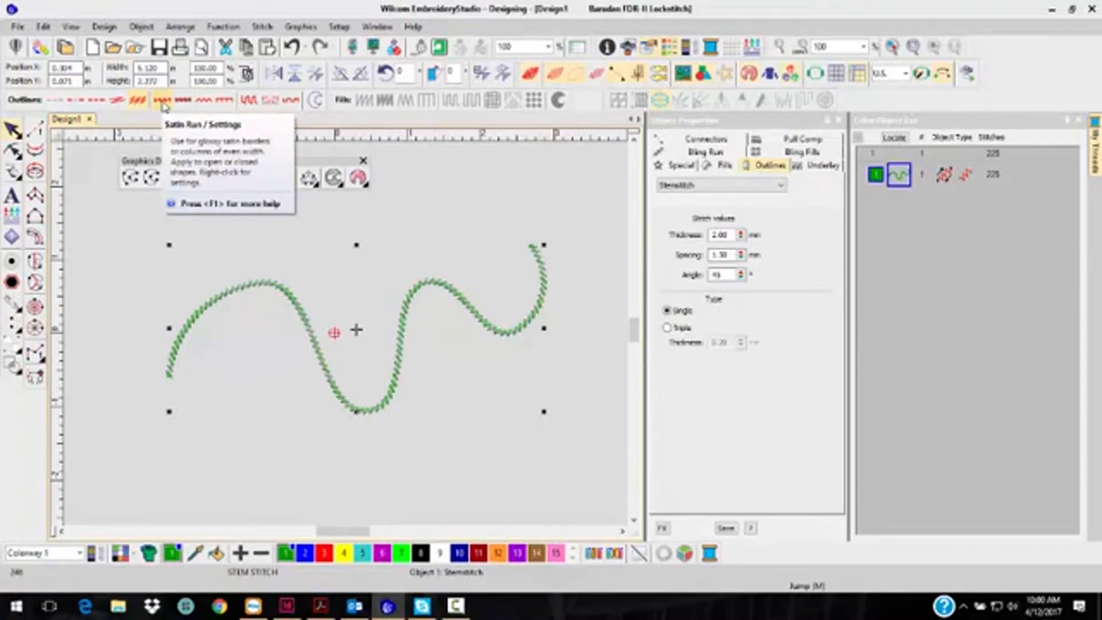
{"action": "left_click", "coordinate": [162, 102]}
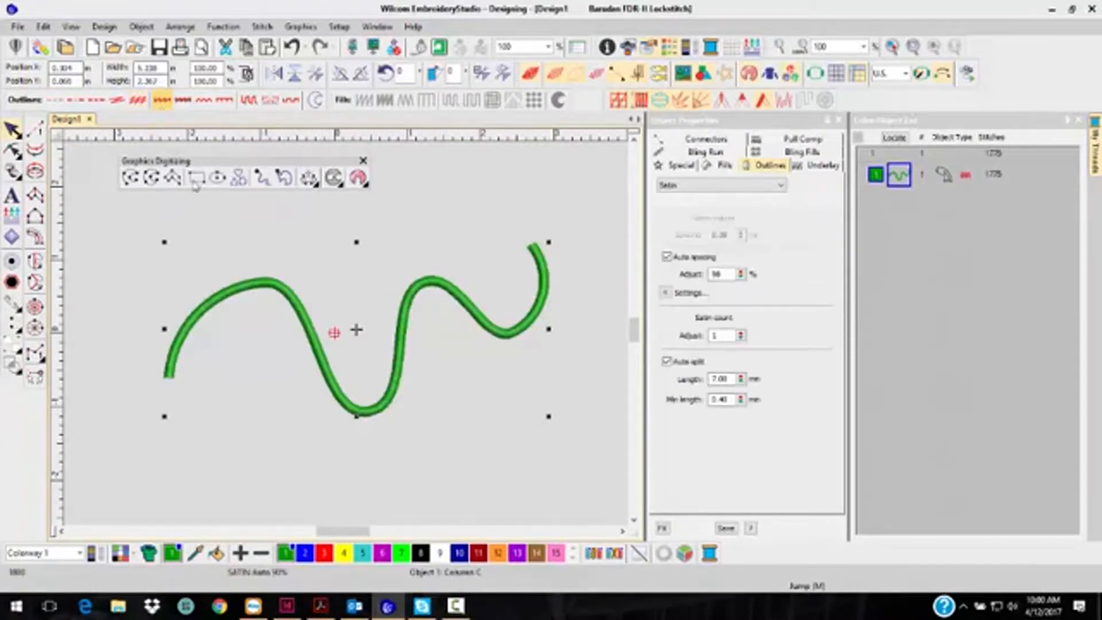
Open the satin curve's special column settings, try a Tatami outline on it, and return it to Satin.
{"action": "left_click", "coordinate": [681, 166]}
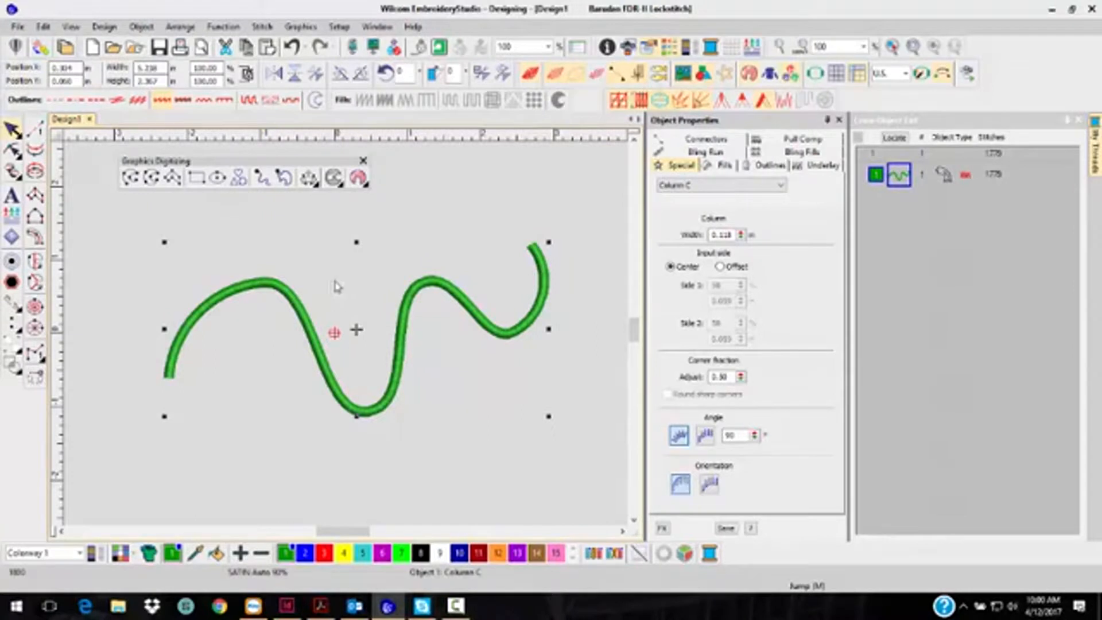
{"action": "left_click", "coordinate": [249, 101]}
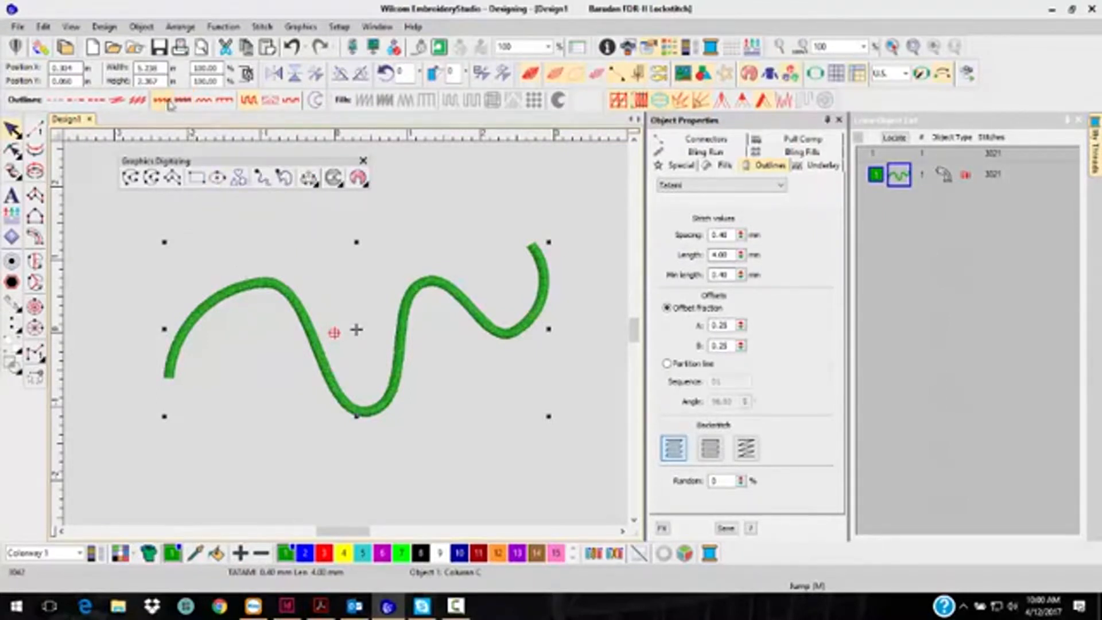
{"action": "left_click", "coordinate": [163, 102]}
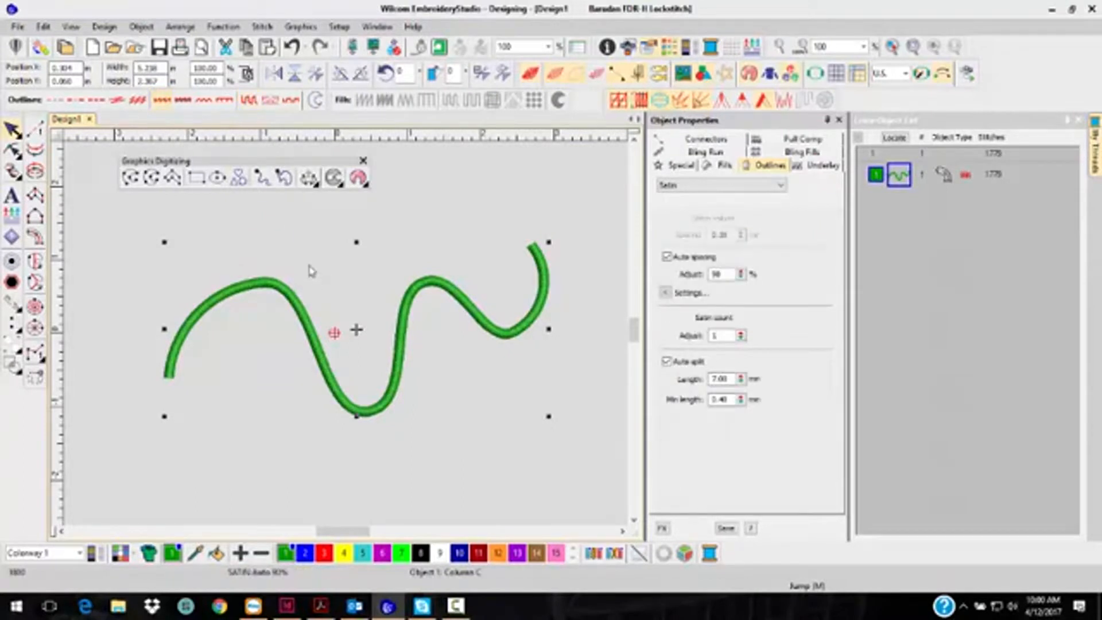
Show the curve's individual stitches close up without TrueView and turn off its automatic underlay.
{"action": "key", "text": "t"}
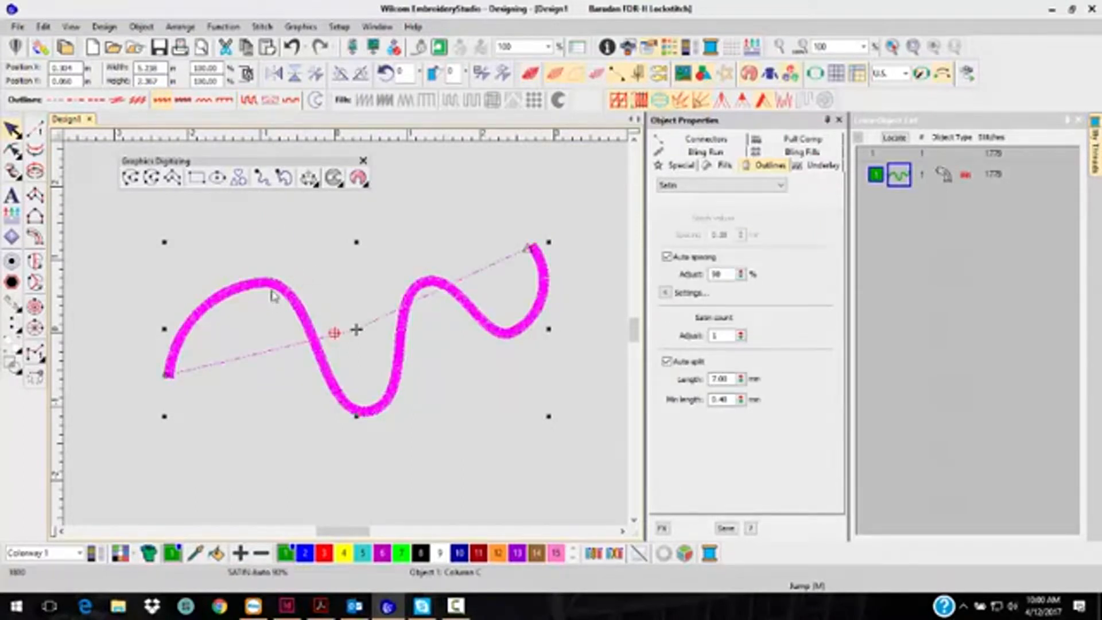
{"action": "scroll", "coordinate": [272, 291], "scroll_direction": "up", "scroll_amount": 3}
{"action": "scroll", "coordinate": [348, 339], "scroll_direction": "up", "scroll_amount": 5}
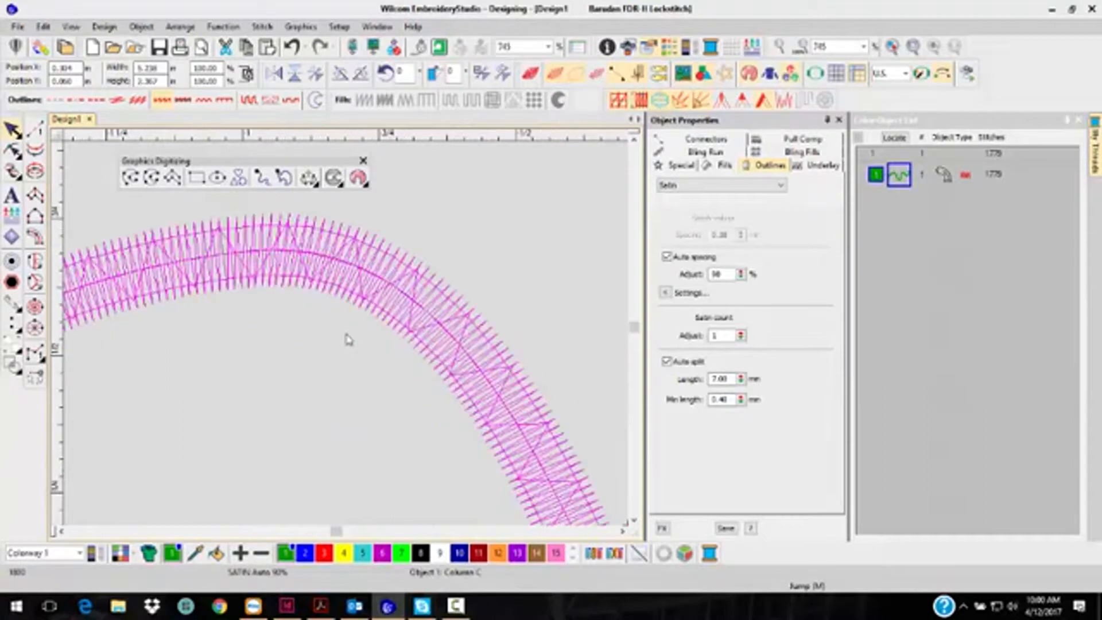
{"action": "scroll", "coordinate": [348, 339], "scroll_direction": "up", "scroll_amount": 1}
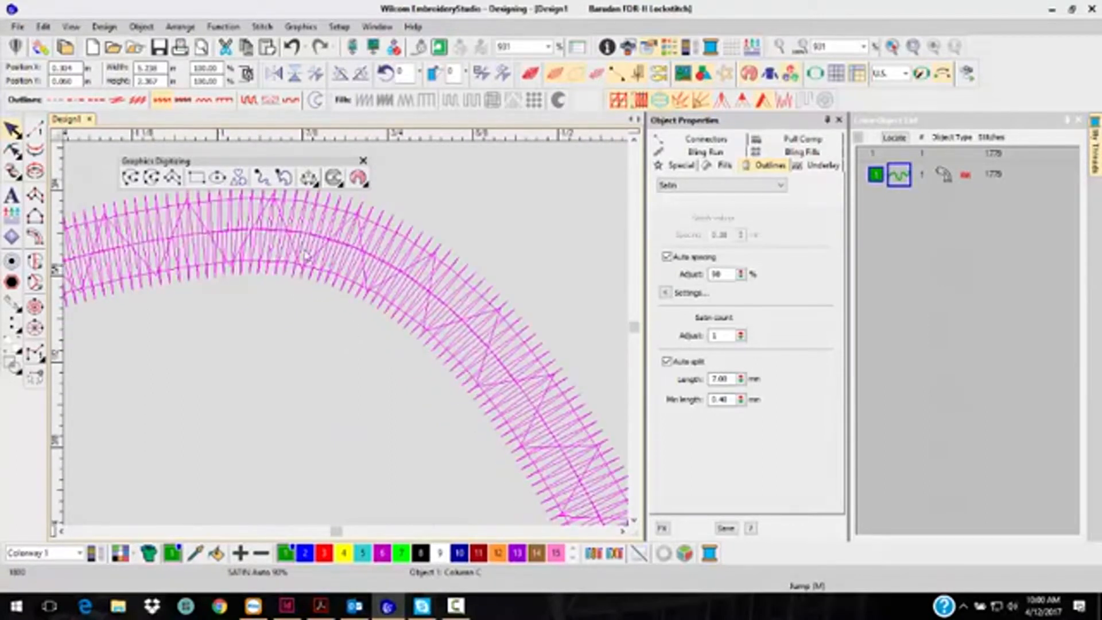
{"action": "left_click", "coordinate": [618, 102]}
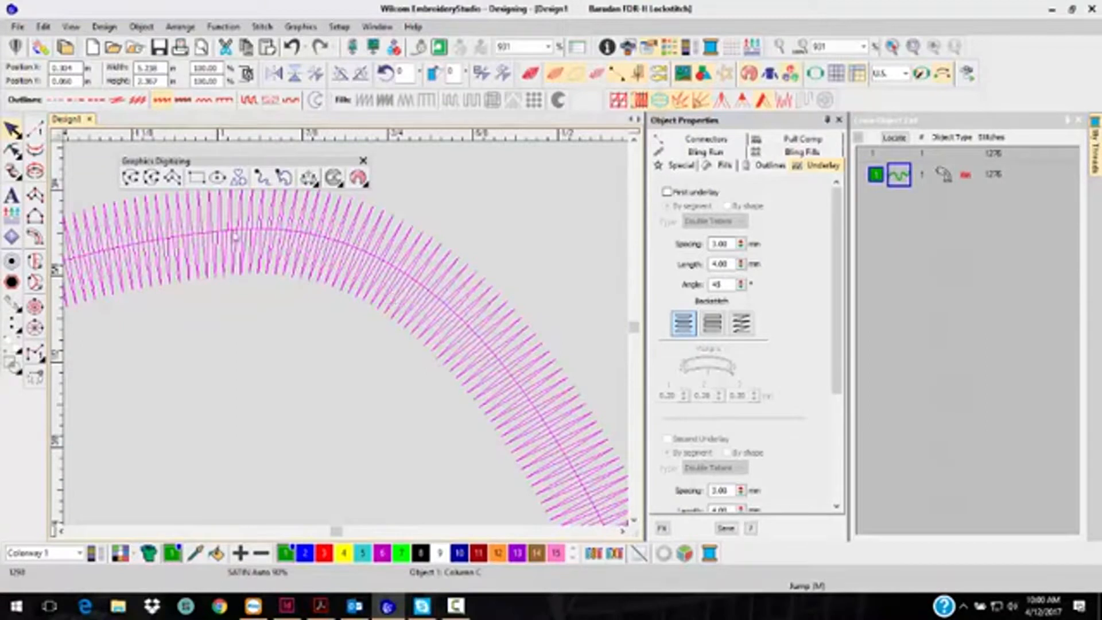
Change the curve's outline to Satin Raised and compare it with plain Satin, with TrueView on and off.
{"action": "left_click", "coordinate": [183, 102]}
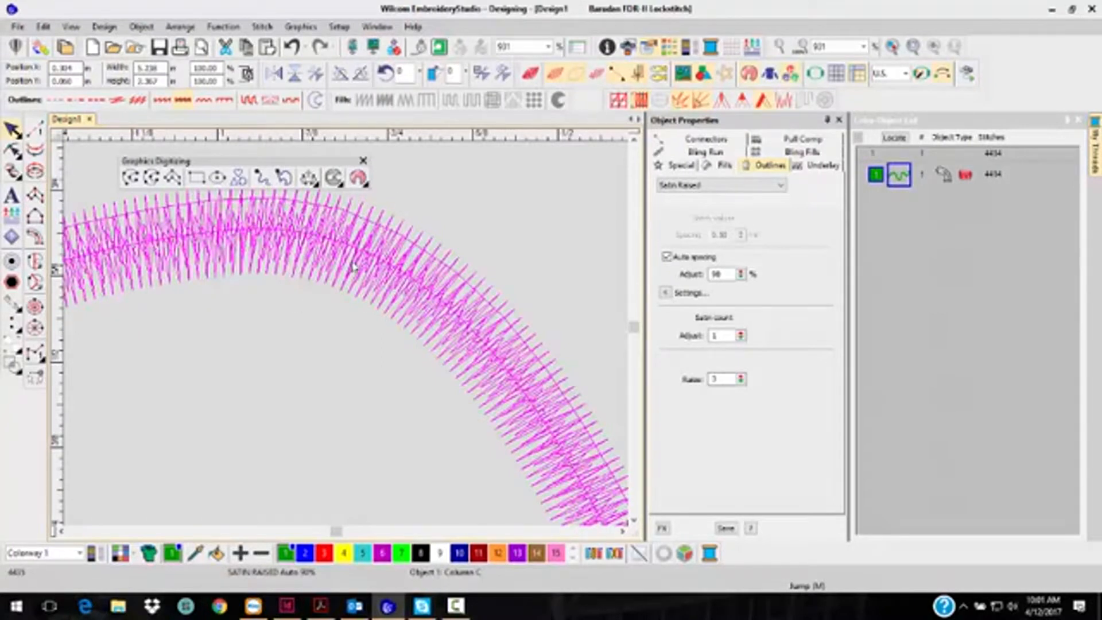
{"action": "key", "text": "t"}
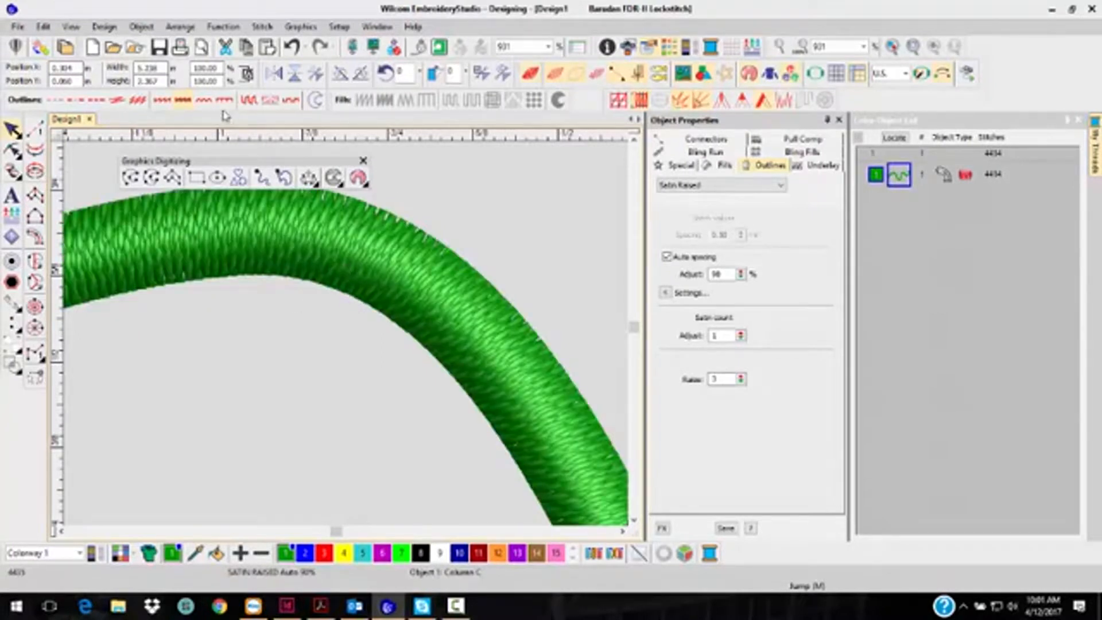
{"action": "left_click", "coordinate": [163, 101]}
{"action": "left_click", "coordinate": [182, 101]}
{"action": "left_click", "coordinate": [273, 245]}
{"action": "key", "text": "t"}
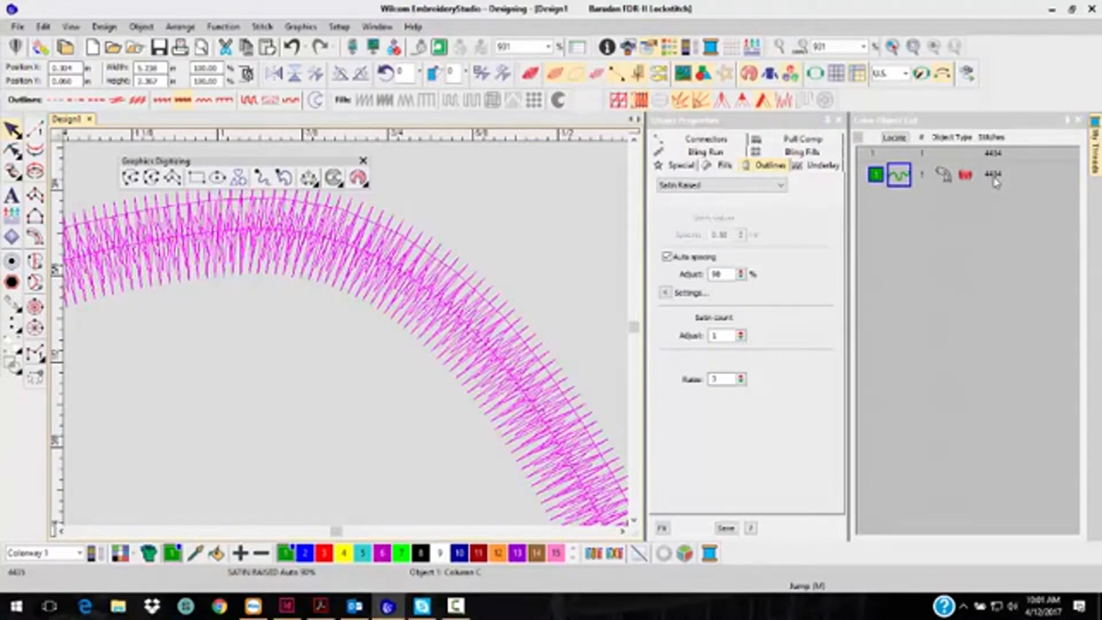
Return the curve's outline to plain Satin and delete the curve from the design.
{"action": "left_click", "coordinate": [163, 102]}
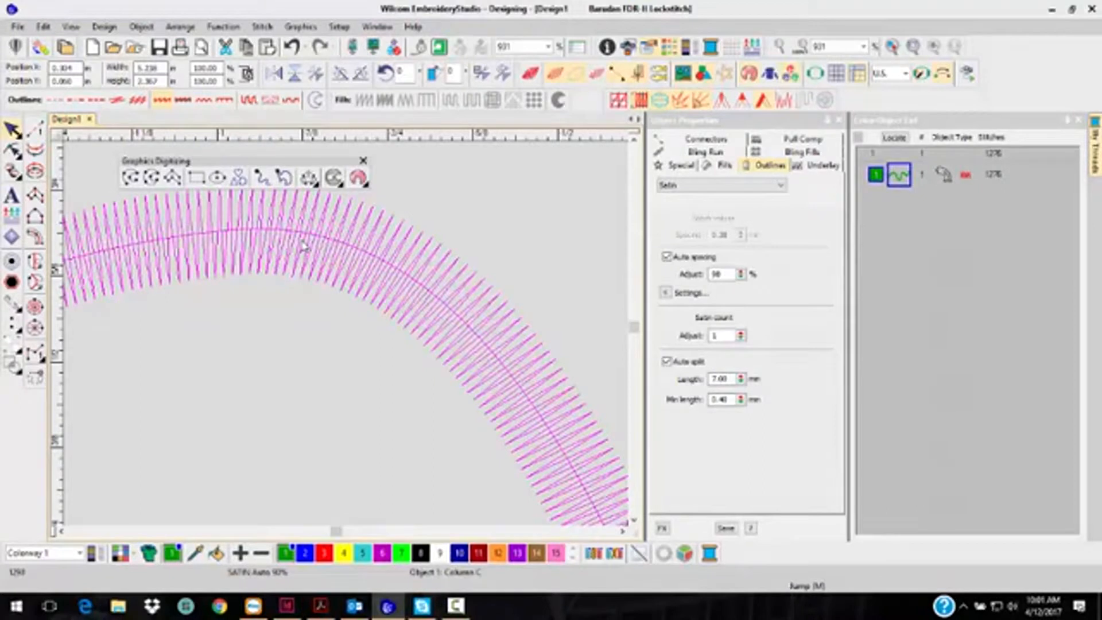
{"action": "key", "text": "Delete"}
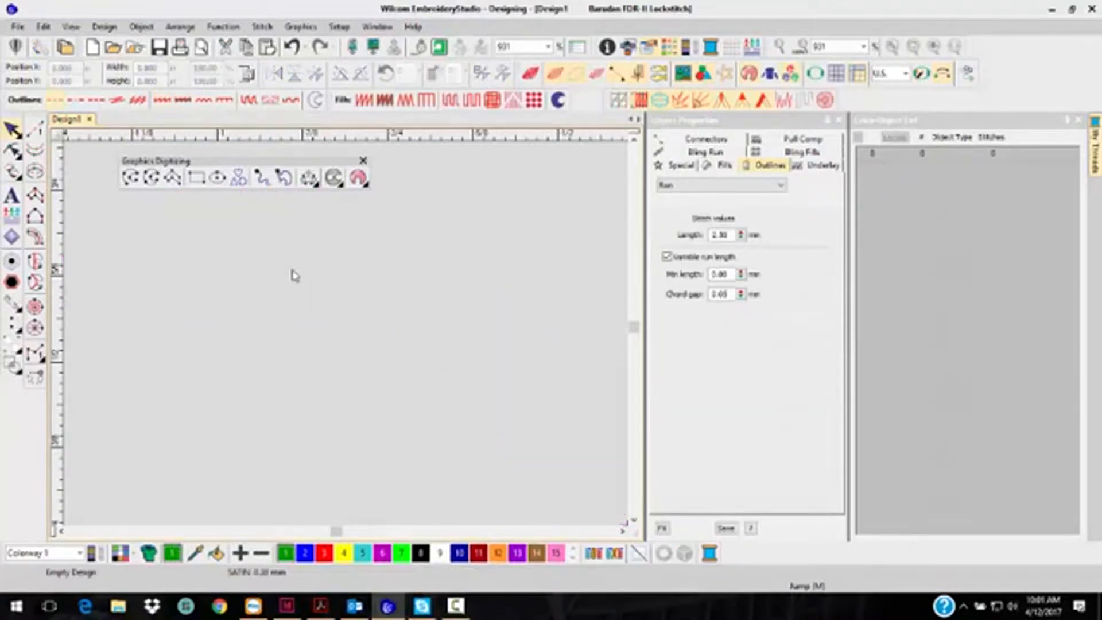
Draw a closed rounded shape through seven points, about 1 in wide and 0.69 in high, and show it in TrueView.
{"action": "scroll", "coordinate": [346, 337], "scroll_direction": "down", "scroll_amount": 2}
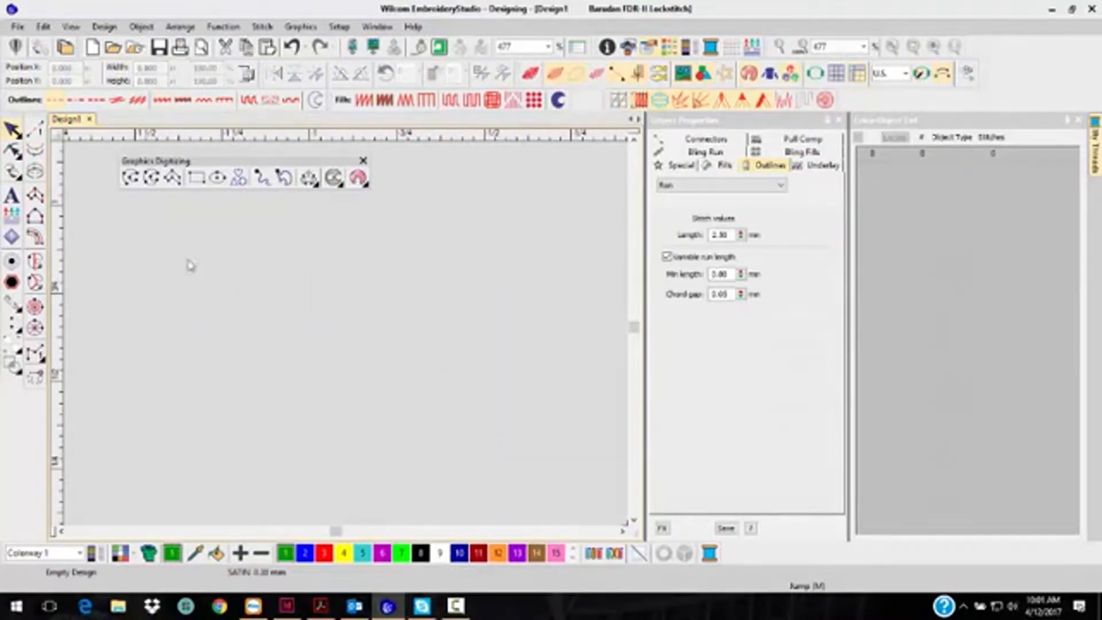
{"action": "left_click", "coordinate": [151, 181]}
{"action": "left_click", "coordinate": [247, 301]}
{"action": "left_click", "coordinate": [415, 219]}
{"action": "left_click", "coordinate": [520, 344]}
{"action": "left_click", "coordinate": [459, 452]}
{"action": "left_click", "coordinate": [312, 442]}
{"action": "left_click", "coordinate": [190, 446]}
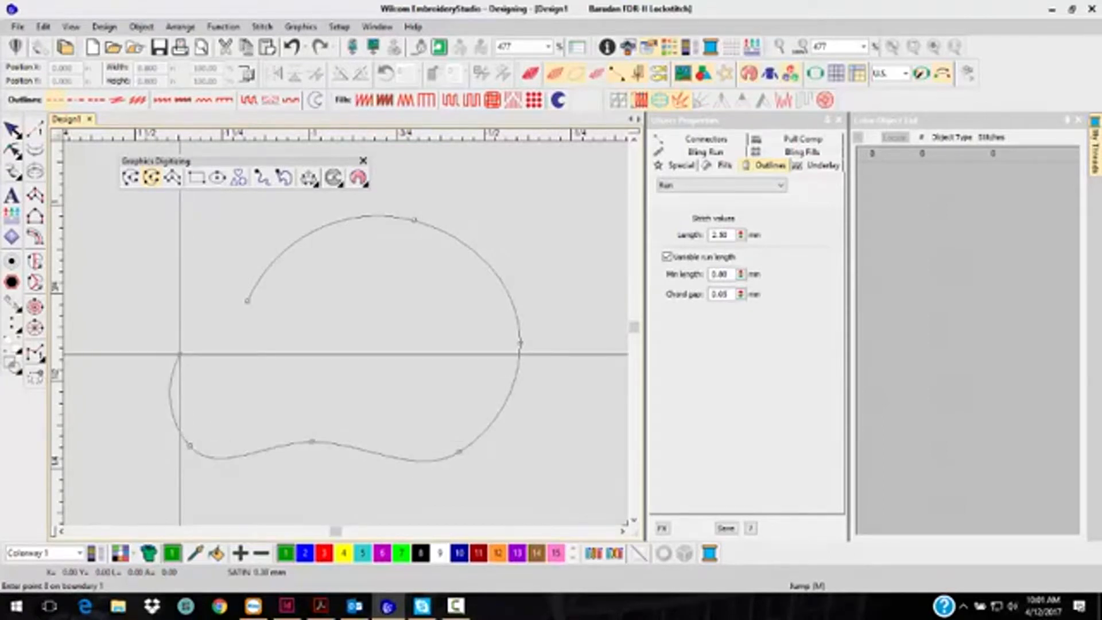
{"action": "left_click", "coordinate": [179, 354]}
{"action": "key", "text": "Return"}
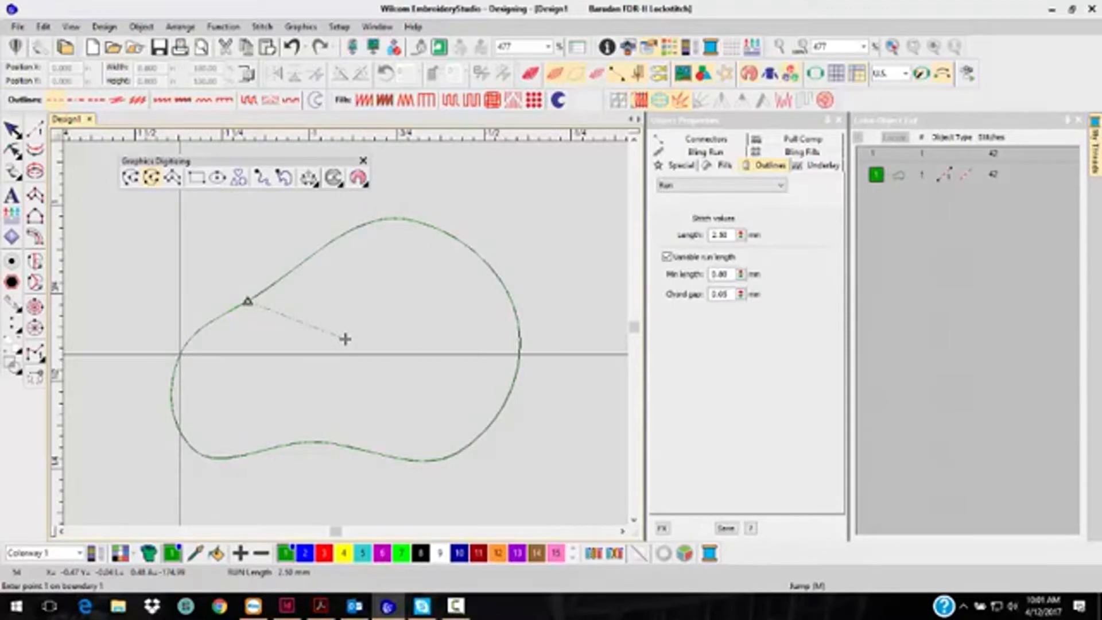
{"action": "key", "text": "Return"}
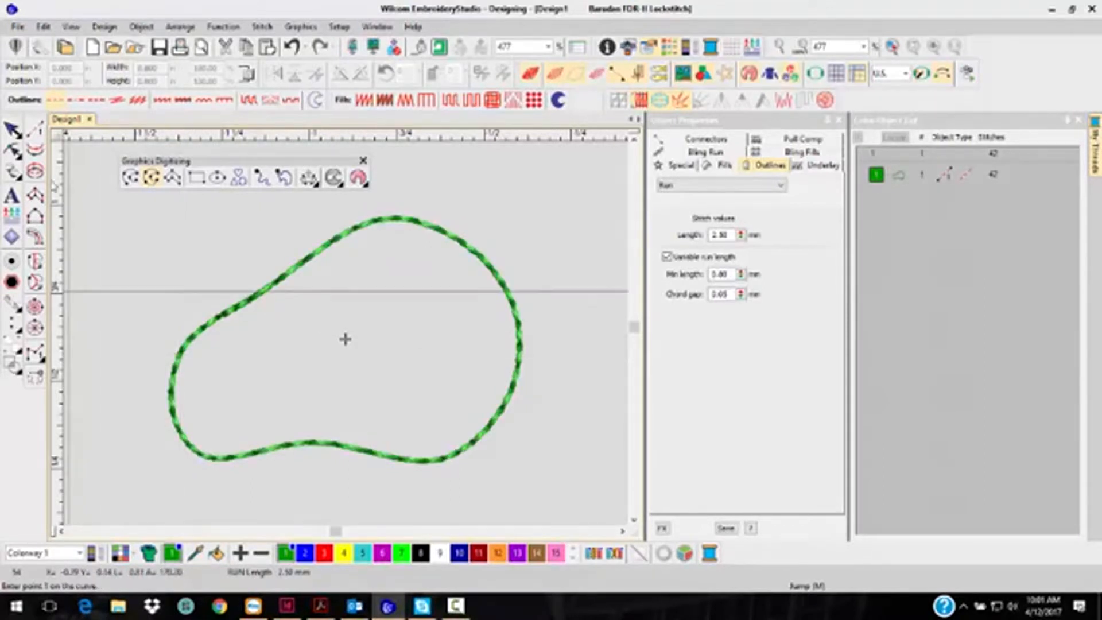
Select the closed shape and enlarge it proportionally about its center to about 3.5 in wide.
{"action": "left_click", "coordinate": [12, 130]}
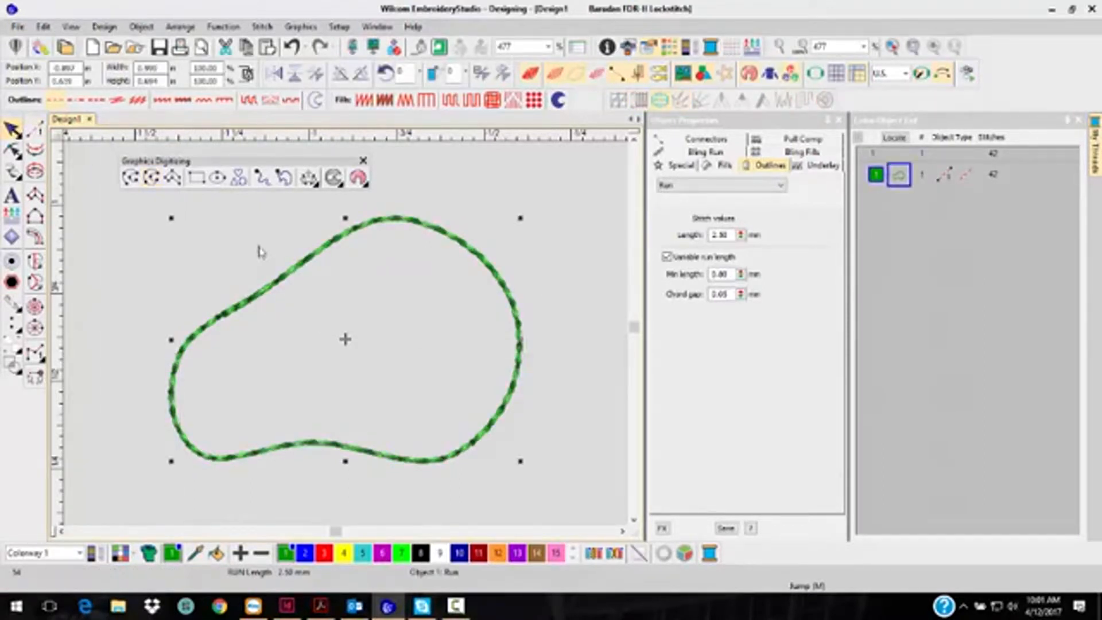
{"action": "key", "text": "1"}
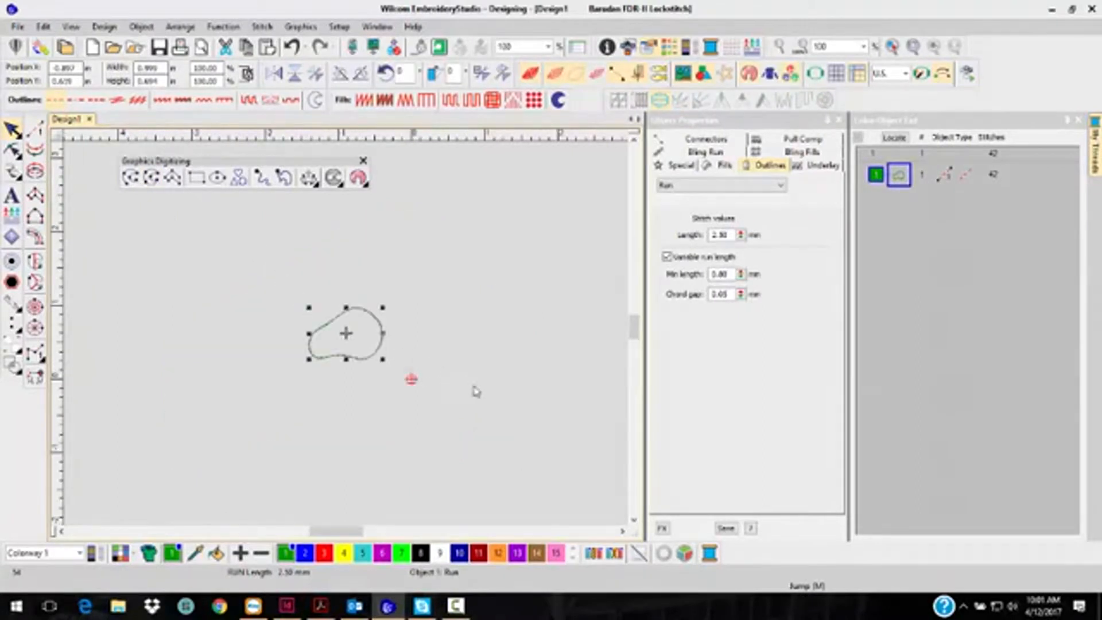
{"action": "left_click_drag", "start_coordinate": [383, 359], "coordinate": [474, 428]}
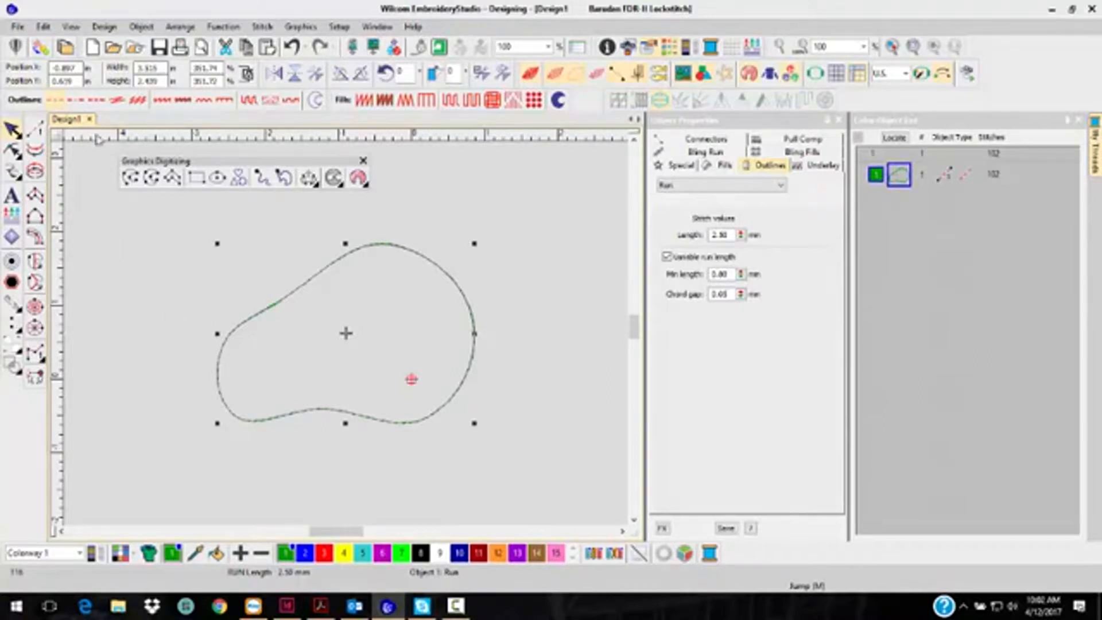
Compare a Triple Run outline and Satin and Satin Raised fills on the closed shape, ending with a Tatami fill.
{"action": "left_click", "coordinate": [96, 102]}
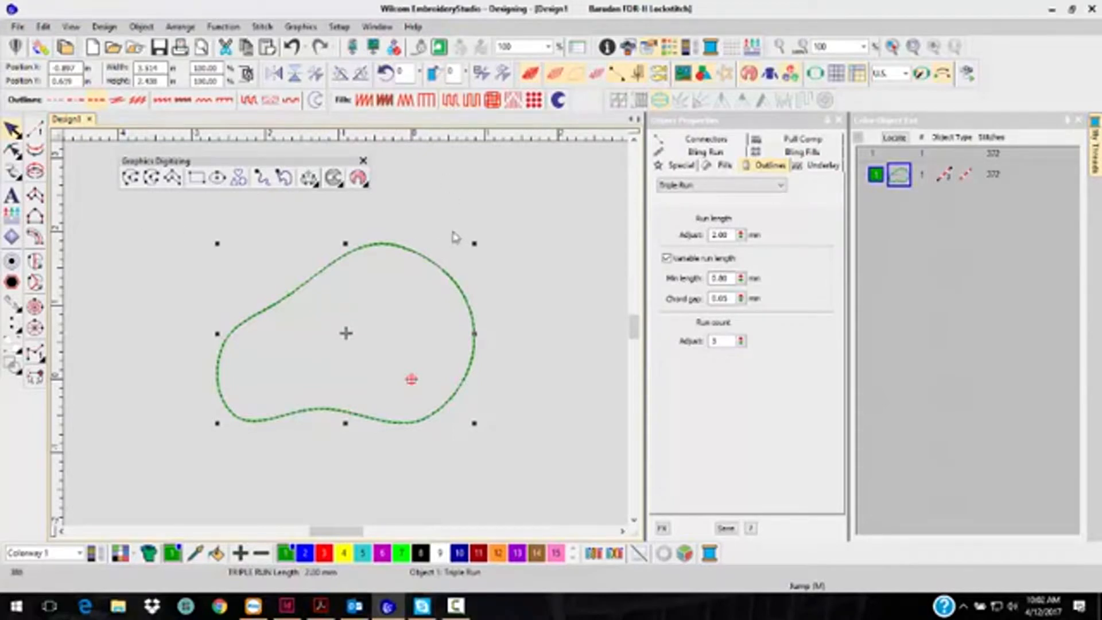
{"action": "left_click", "coordinate": [364, 101]}
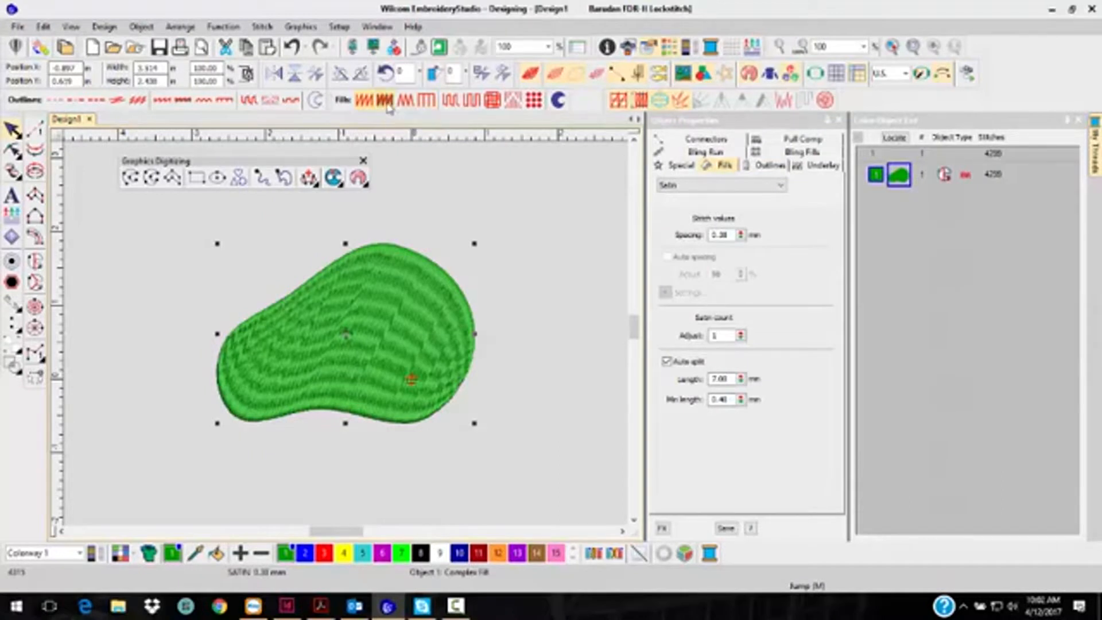
{"action": "left_click", "coordinate": [386, 103]}
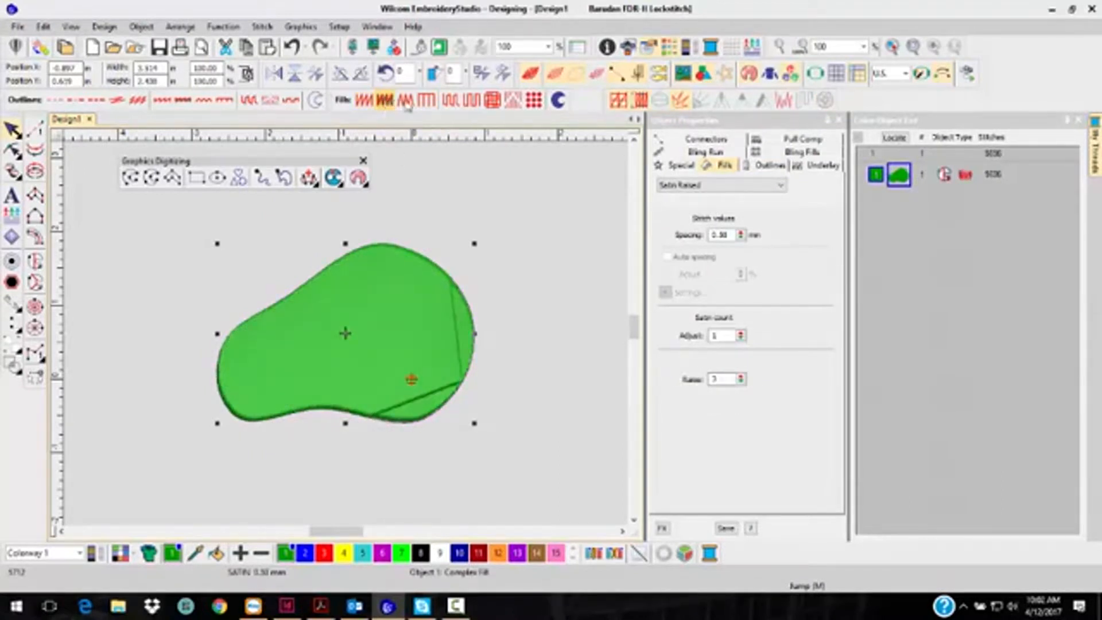
{"action": "left_click", "coordinate": [453, 103]}
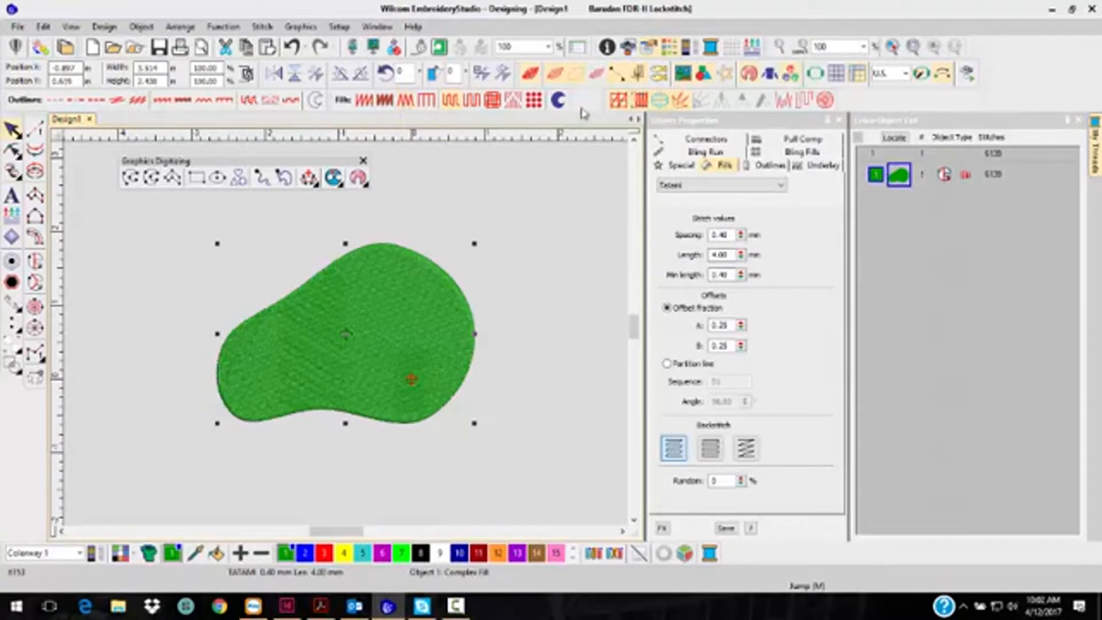
Try converting the filled shape to a vector object and undo the conversion.
{"action": "left_click", "coordinate": [560, 104]}
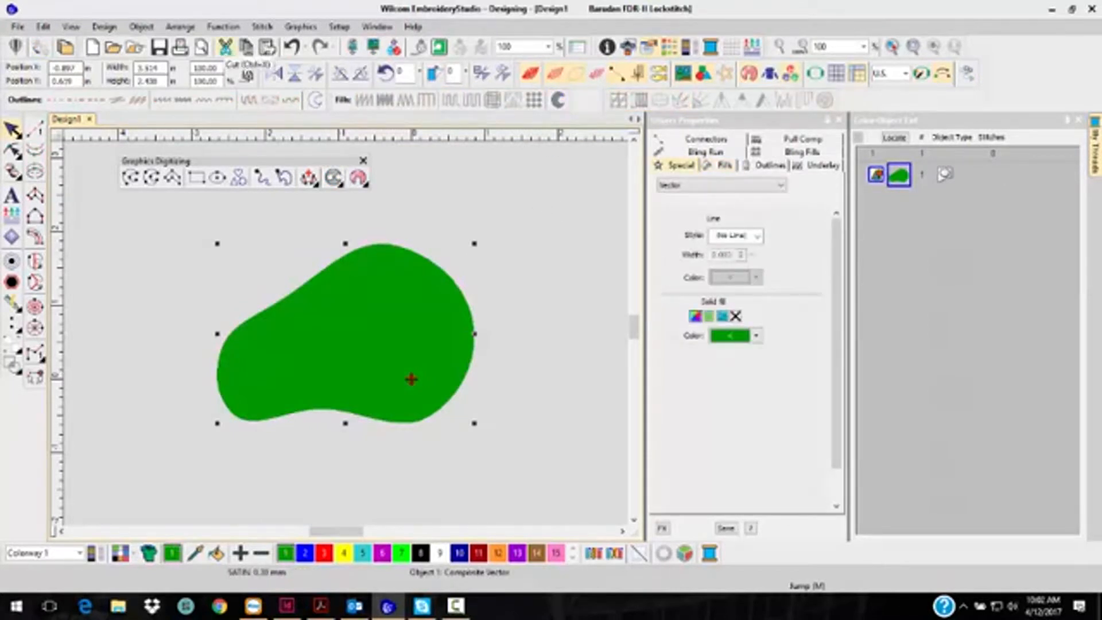
{"action": "left_click", "coordinate": [293, 49]}
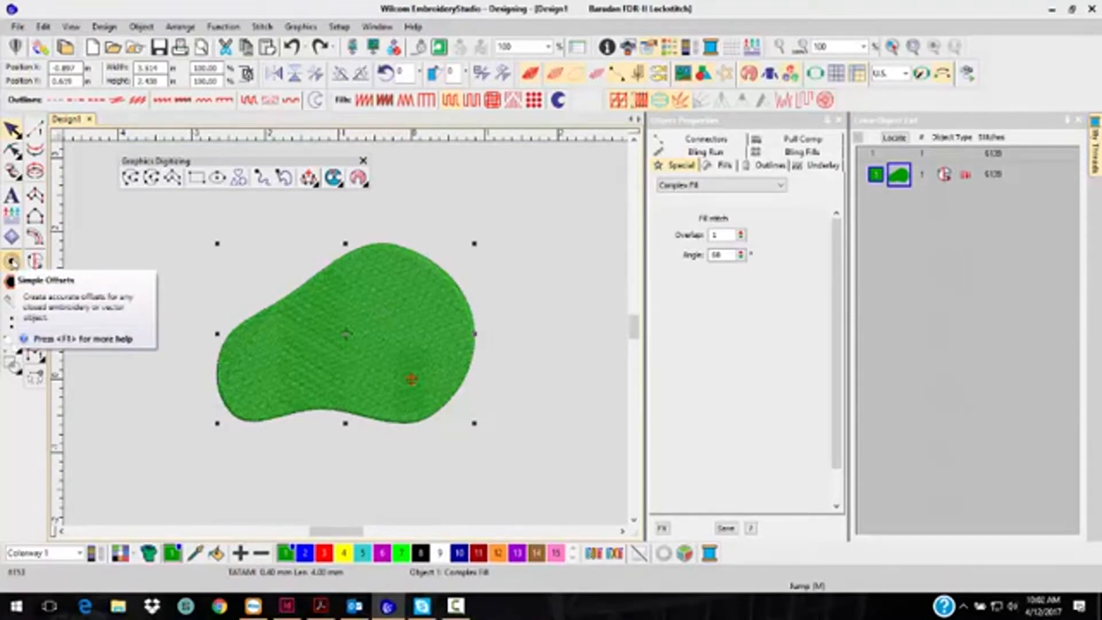
Duplicate the Tatami-filled shape in place and turn the copy into a red Satin outline.
{"action": "right_click", "coordinate": [366, 280]}
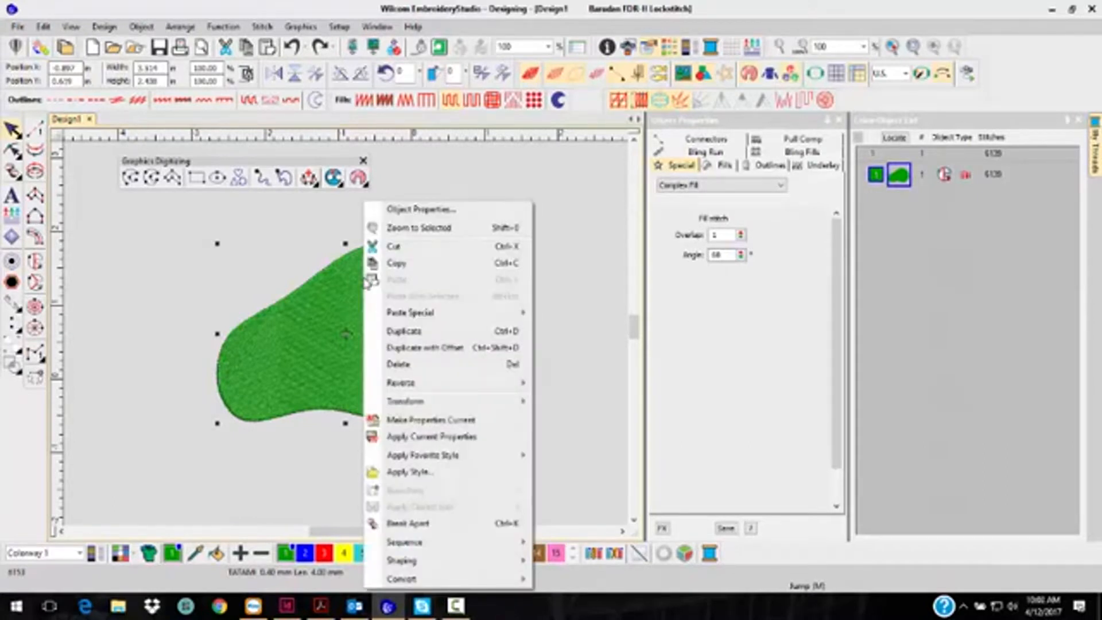
{"action": "left_click", "coordinate": [436, 347]}
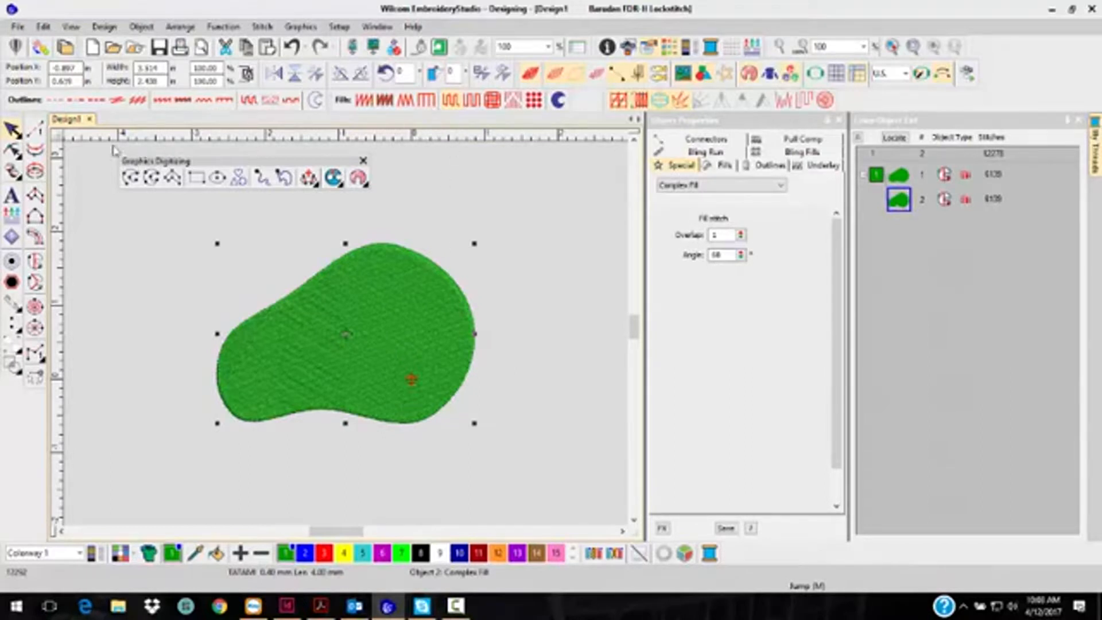
{"action": "left_click", "coordinate": [162, 101]}
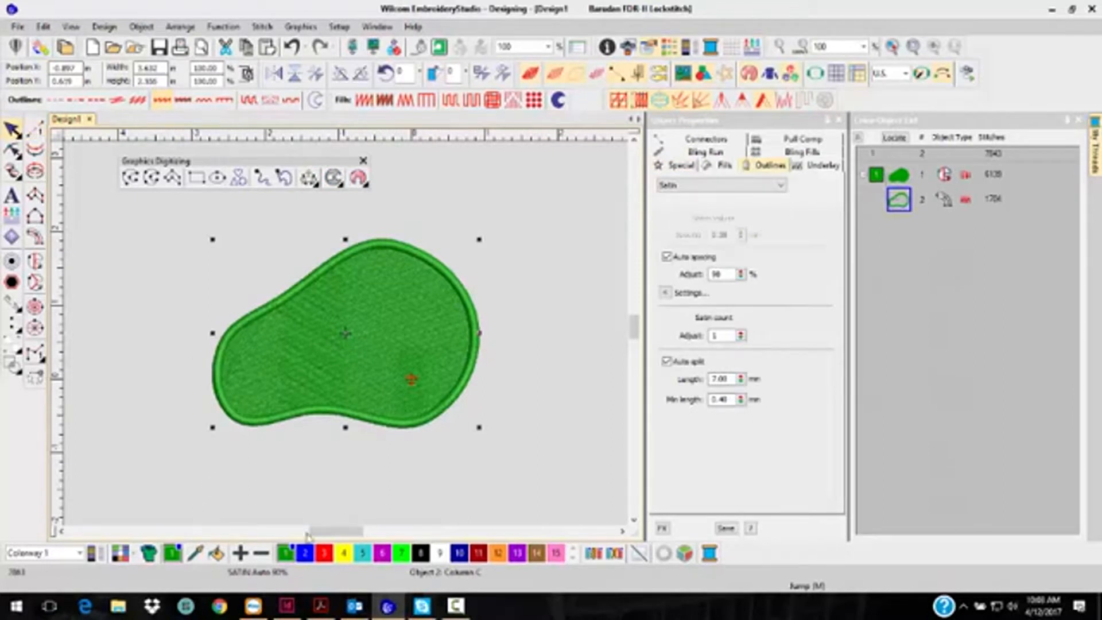
{"action": "left_click", "coordinate": [324, 552]}
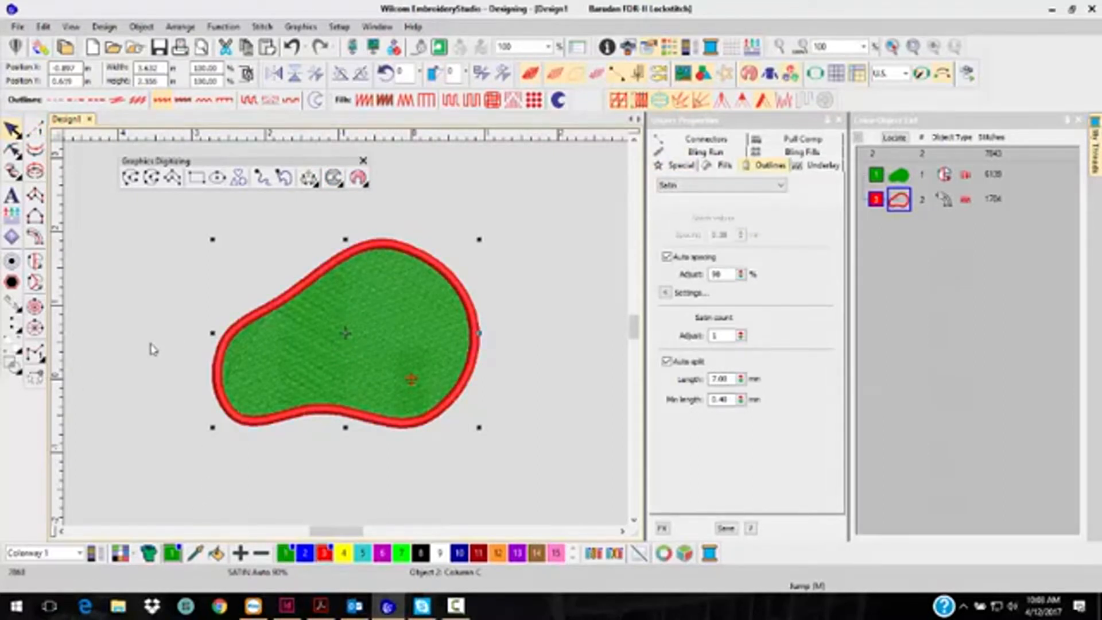
Delete the red satin border, select the green Tatami shape and float the Hole Tools as a separate toolbar.
{"action": "key", "text": "Delete"}
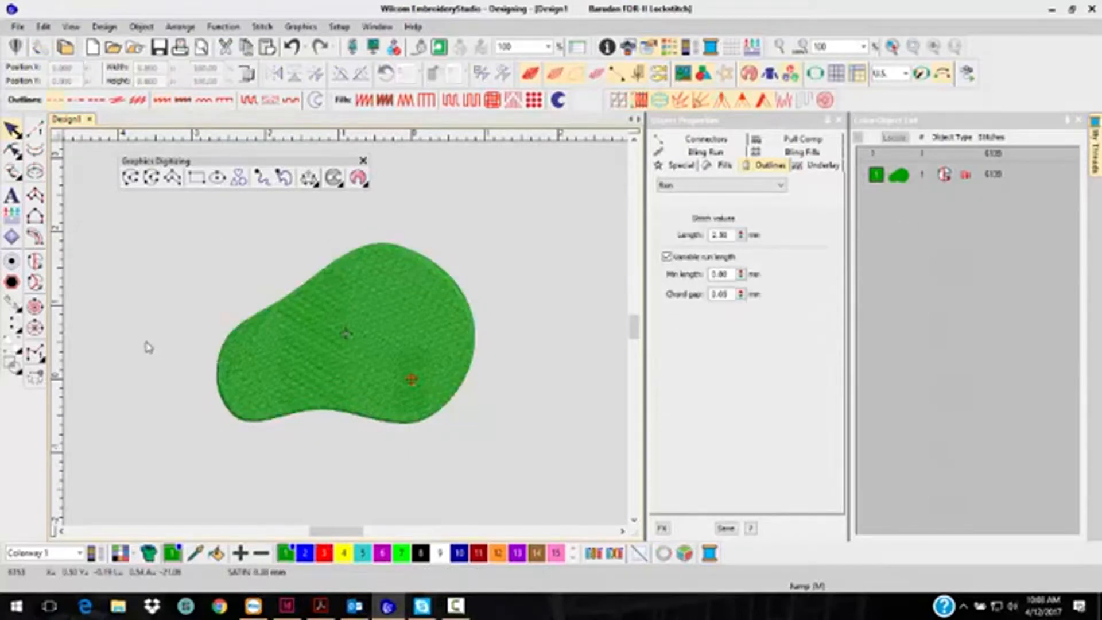
{"action": "left_click", "coordinate": [390, 300]}
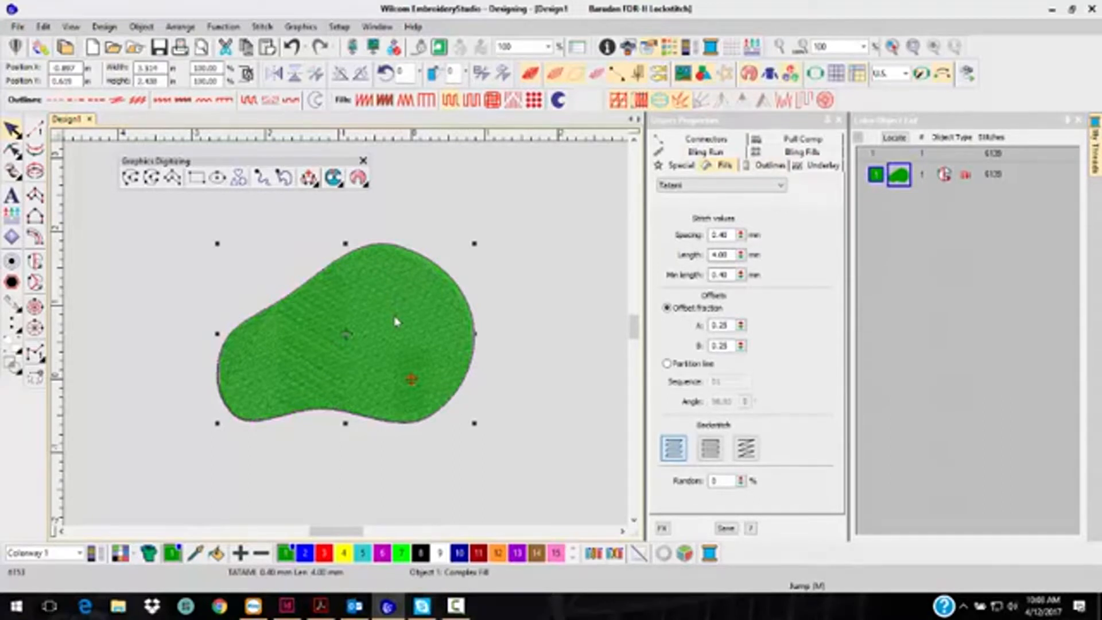
{"action": "left_click", "coordinate": [340, 187]}
{"action": "left_click_drag", "start_coordinate": [349, 196], "coordinate": [415, 162]}
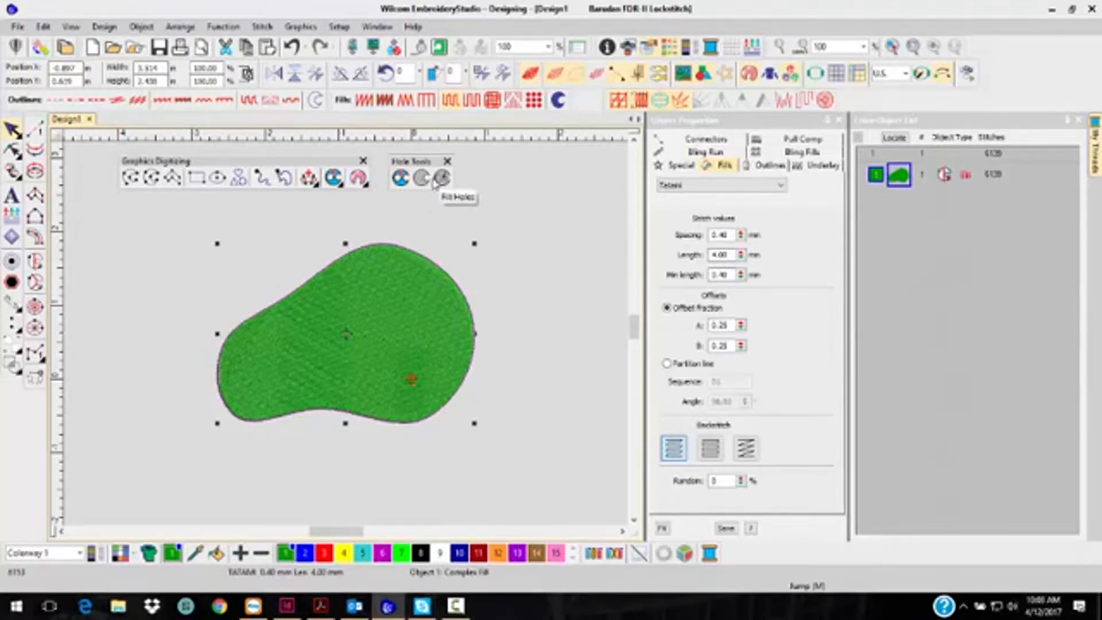
Digitize two holes in the Tatami shape, an oval about 1 in wide in the wide end and a circle about 0.6 in across in the narrow end.
{"action": "left_click", "coordinate": [401, 182]}
{"action": "left_click", "coordinate": [519, 234]}
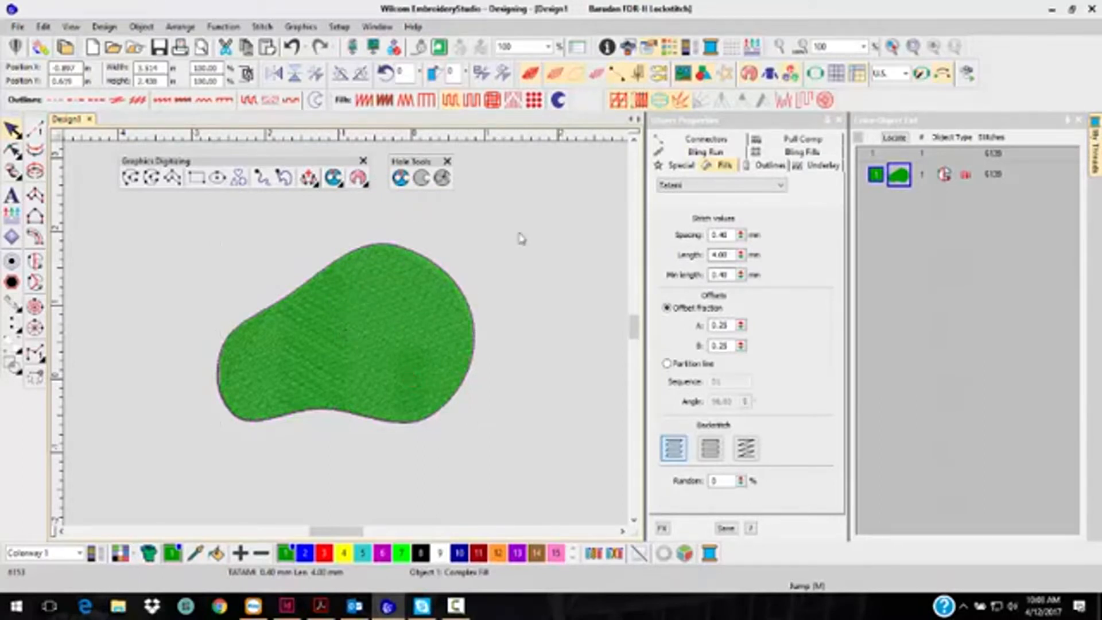
{"action": "left_click", "coordinate": [421, 312]}
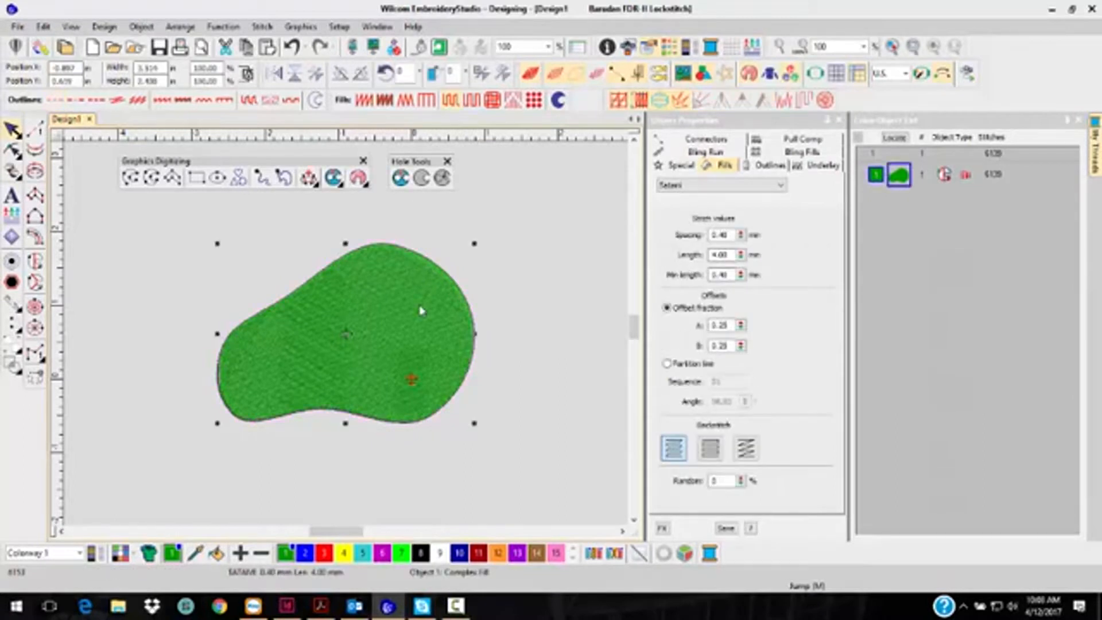
{"action": "left_click", "coordinate": [401, 181]}
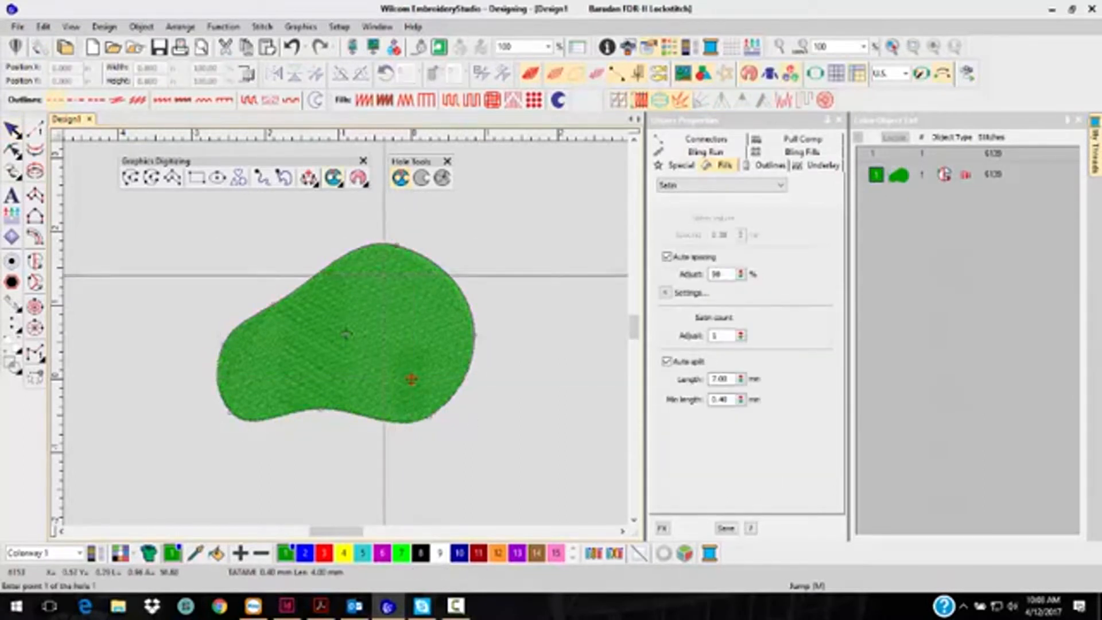
{"action": "left_click", "coordinate": [380, 282]}
{"action": "right_click", "coordinate": [348, 335]}
{"action": "right_click", "coordinate": [406, 364]}
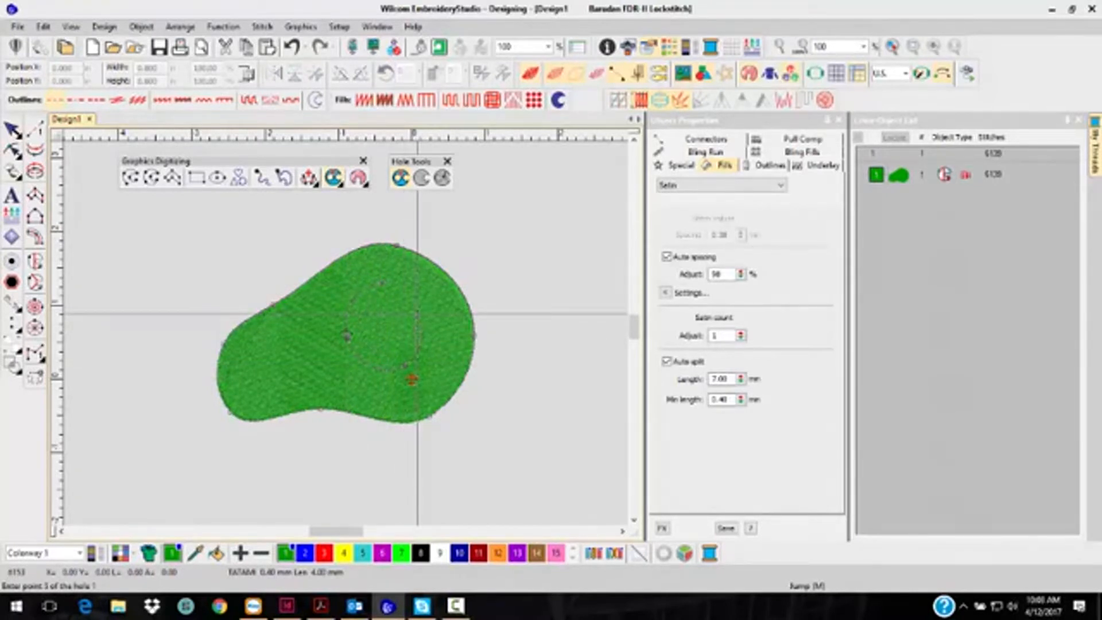
{"action": "left_click", "coordinate": [411, 379]}
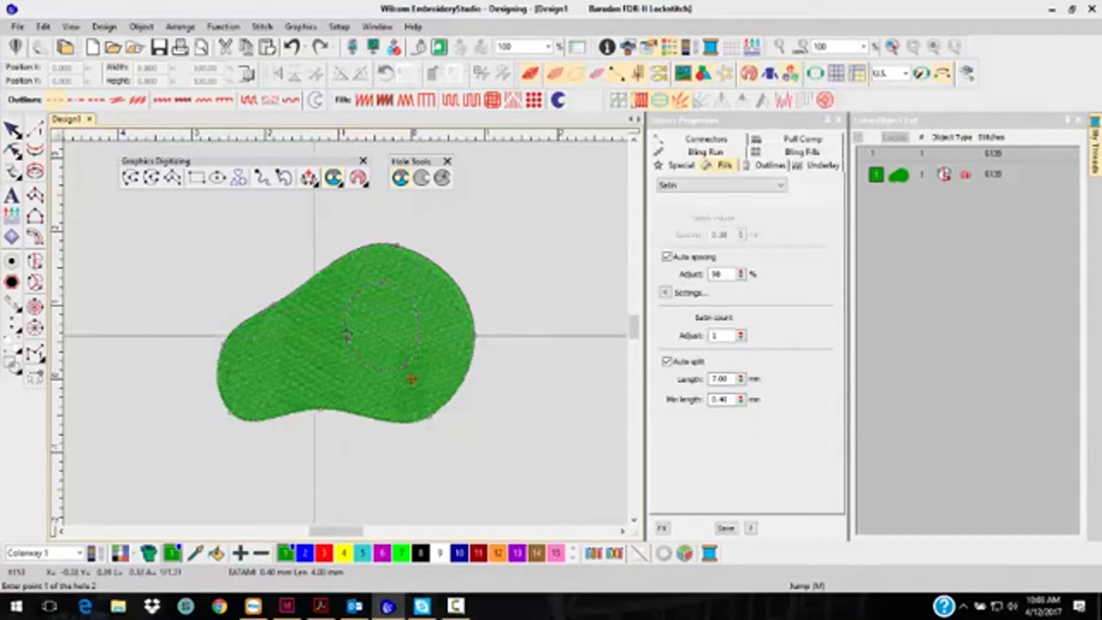
{"action": "left_click", "coordinate": [251, 383]}
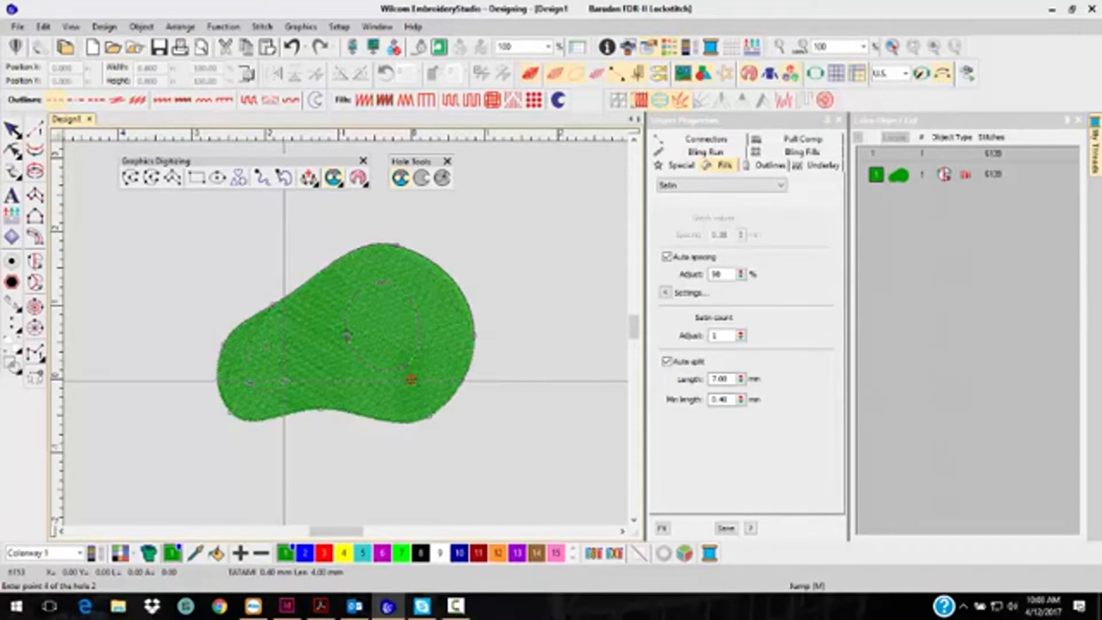
{"action": "key", "text": "Return"}
{"action": "key", "text": "Return"}
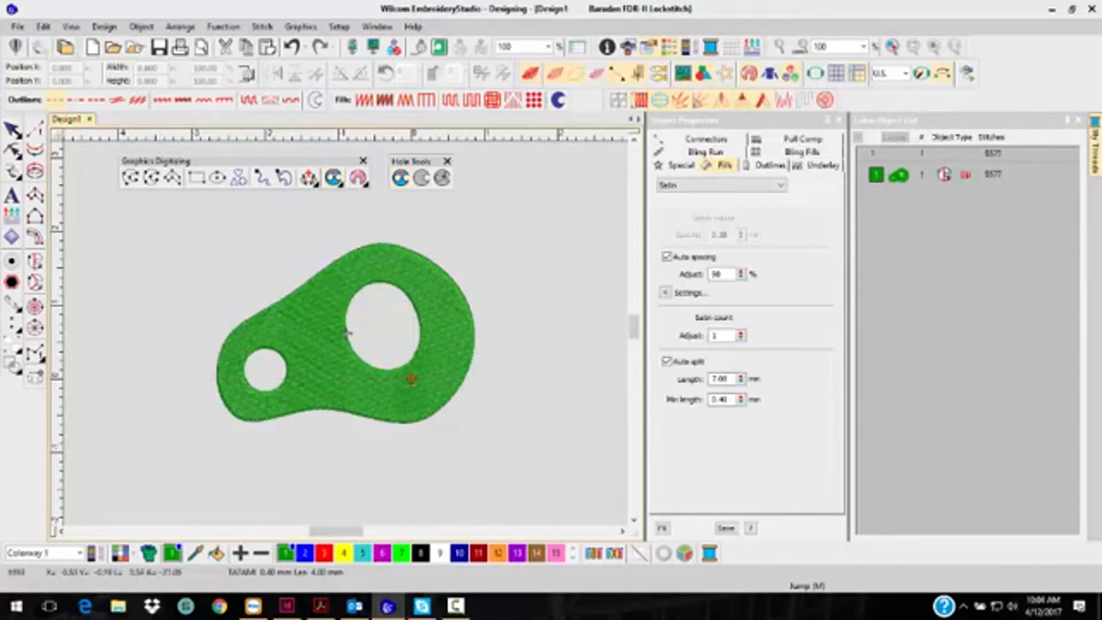
Try Remove Holes on the selected shape and undo it.
{"action": "left_click", "coordinate": [13, 130]}
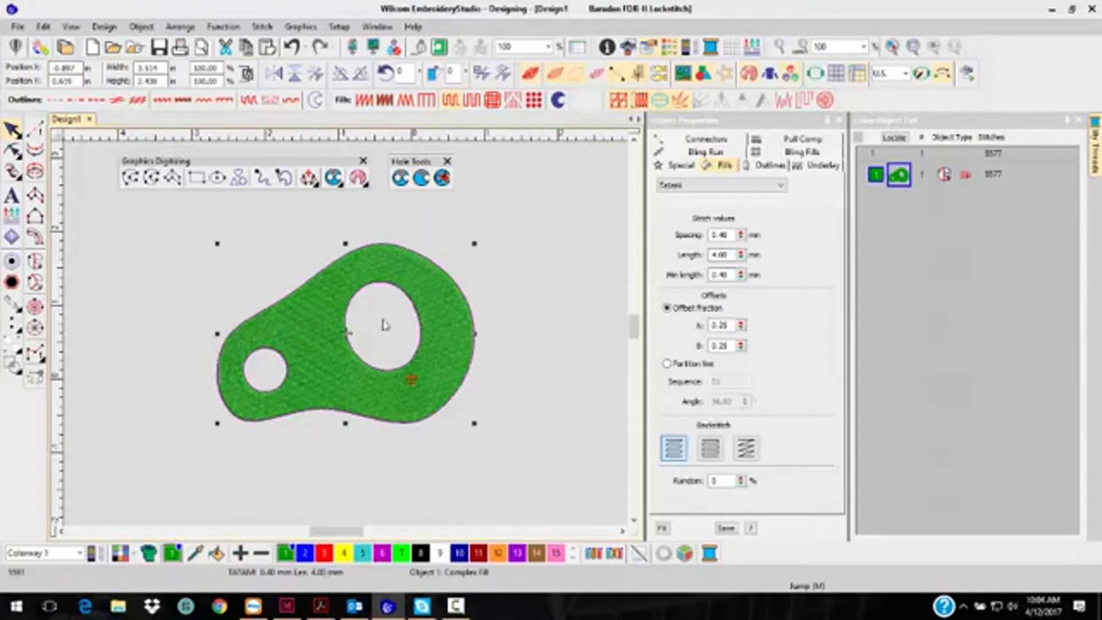
{"action": "left_click", "coordinate": [425, 180]}
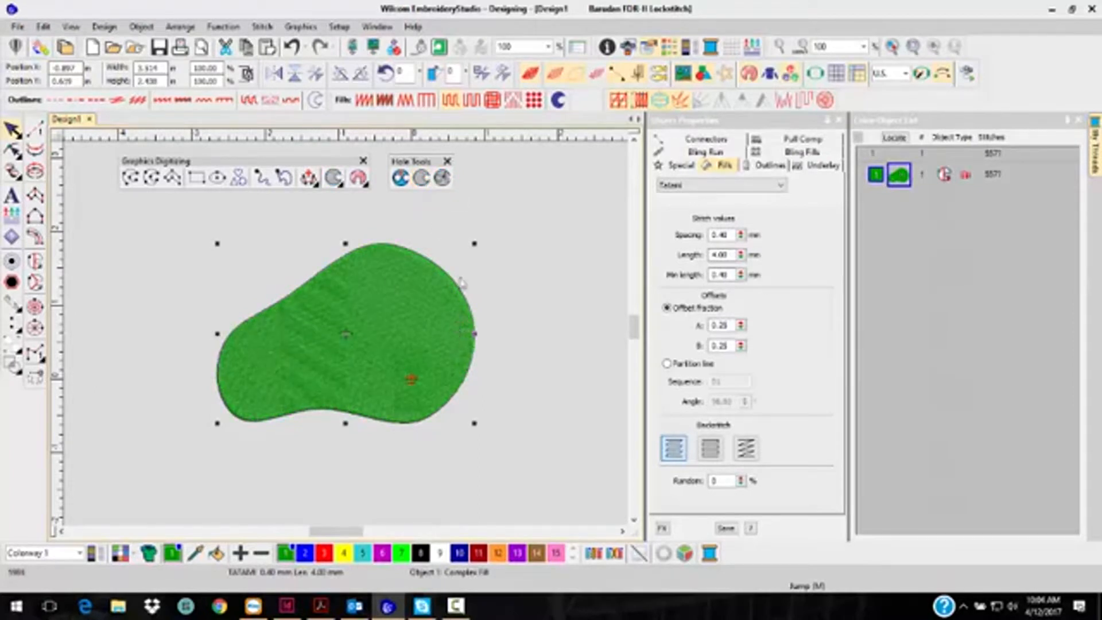
{"action": "left_click", "coordinate": [293, 46]}
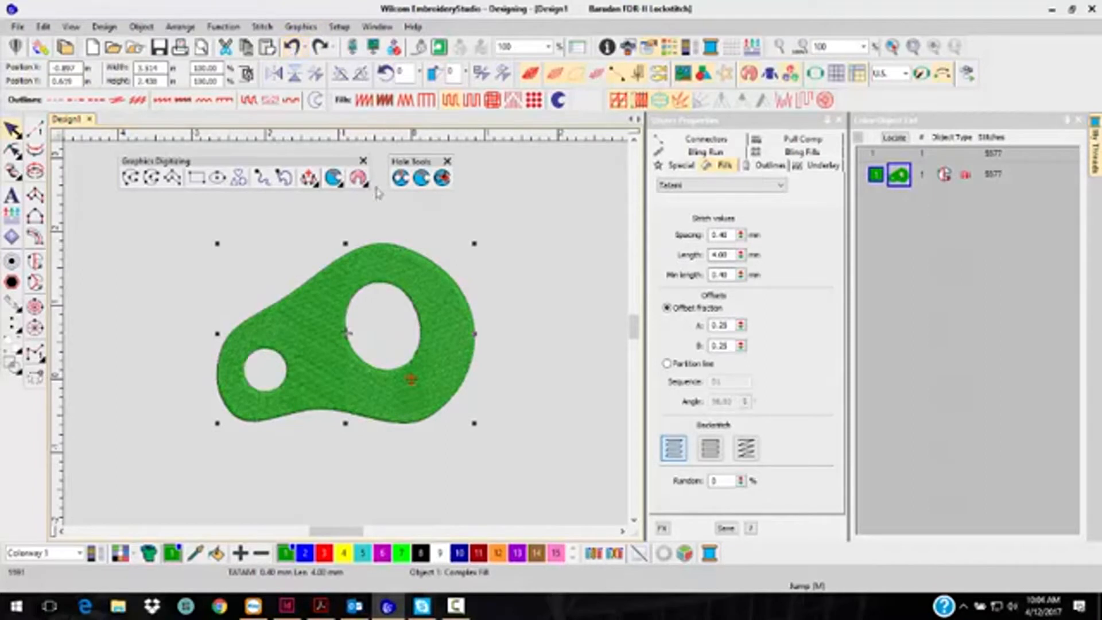
Remove only the smaller hole by deleting its control points in Reshape mode, and reselect the shape.
{"action": "left_click", "coordinate": [13, 150]}
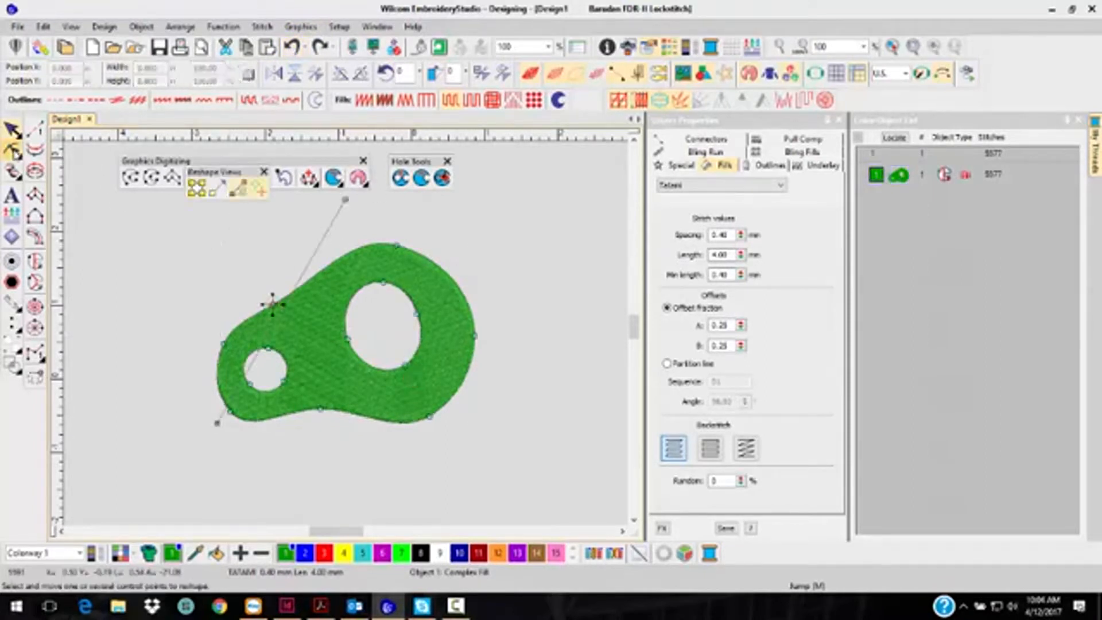
{"action": "left_click_drag", "start_coordinate": [286, 440], "coordinate": [251, 349]}
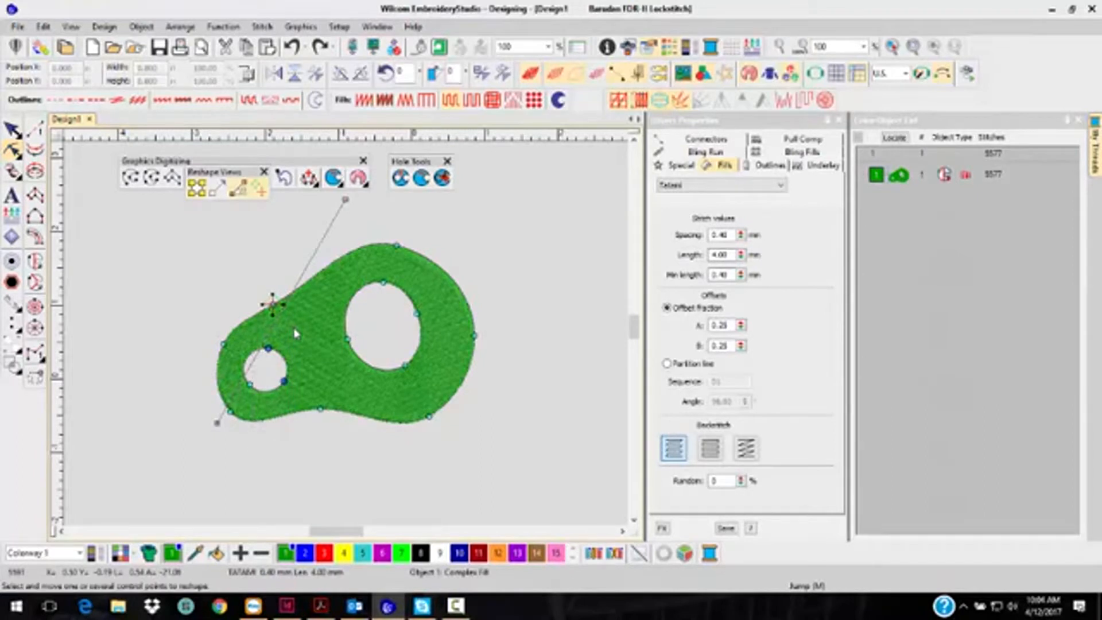
{"action": "key", "text": "Delete"}
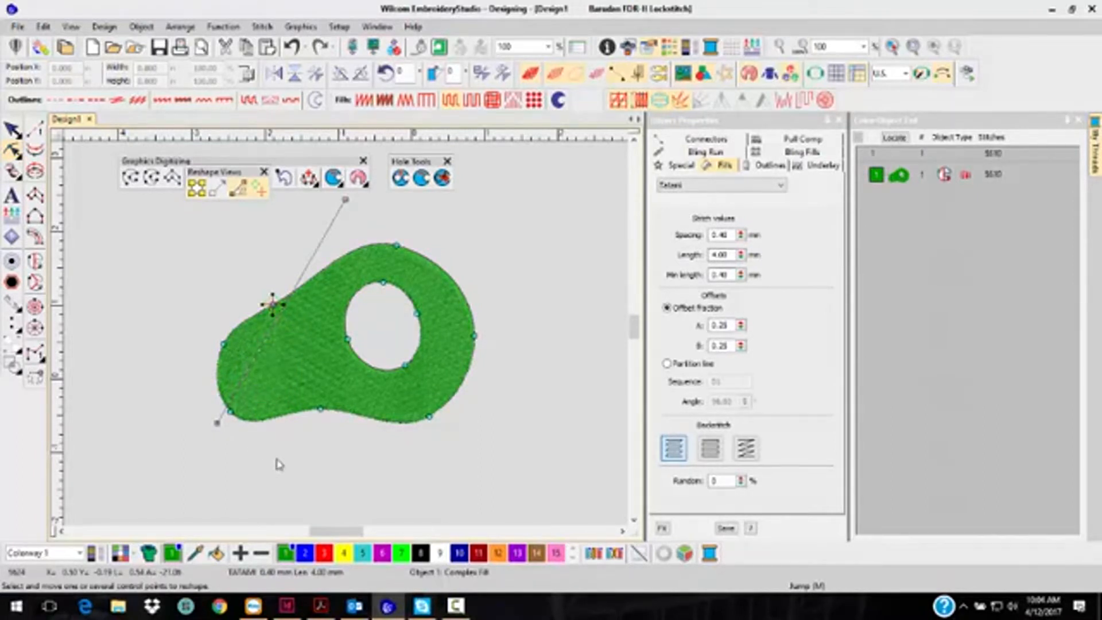
{"action": "left_click", "coordinate": [8, 126]}
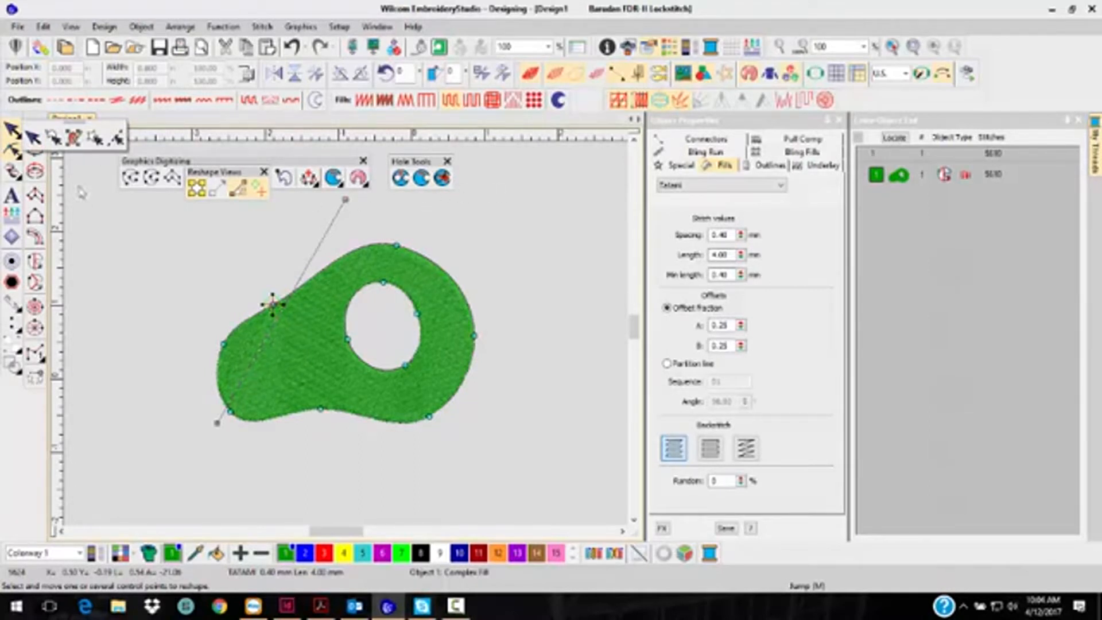
{"action": "left_click", "coordinate": [32, 139]}
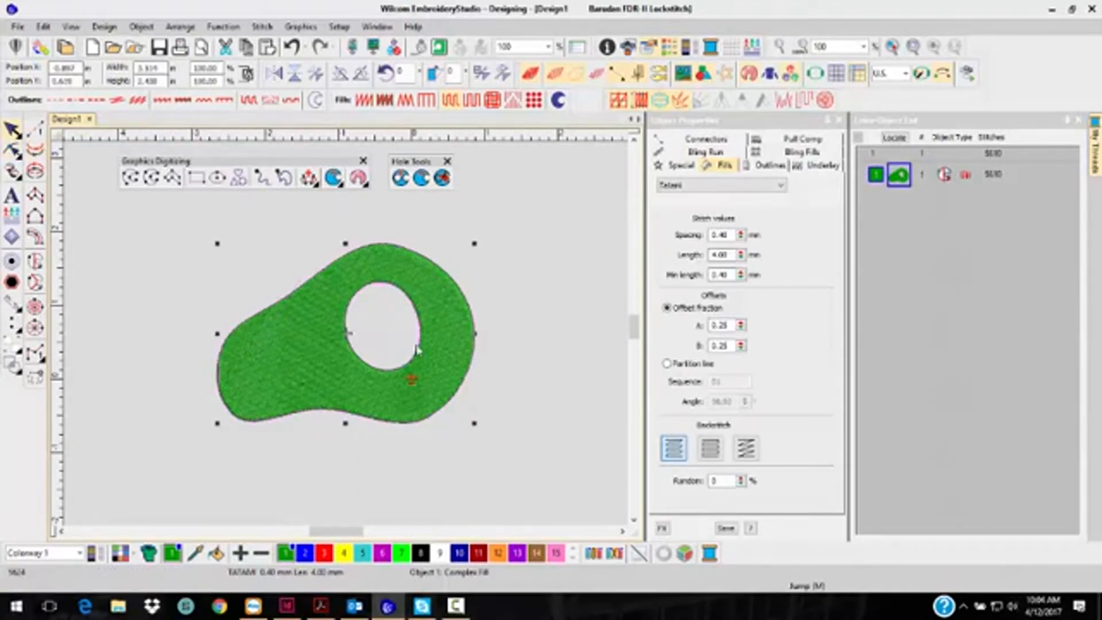
Fill the remaining hole with a new object using an underlap of 0.031 in.
{"action": "left_click", "coordinate": [442, 179]}
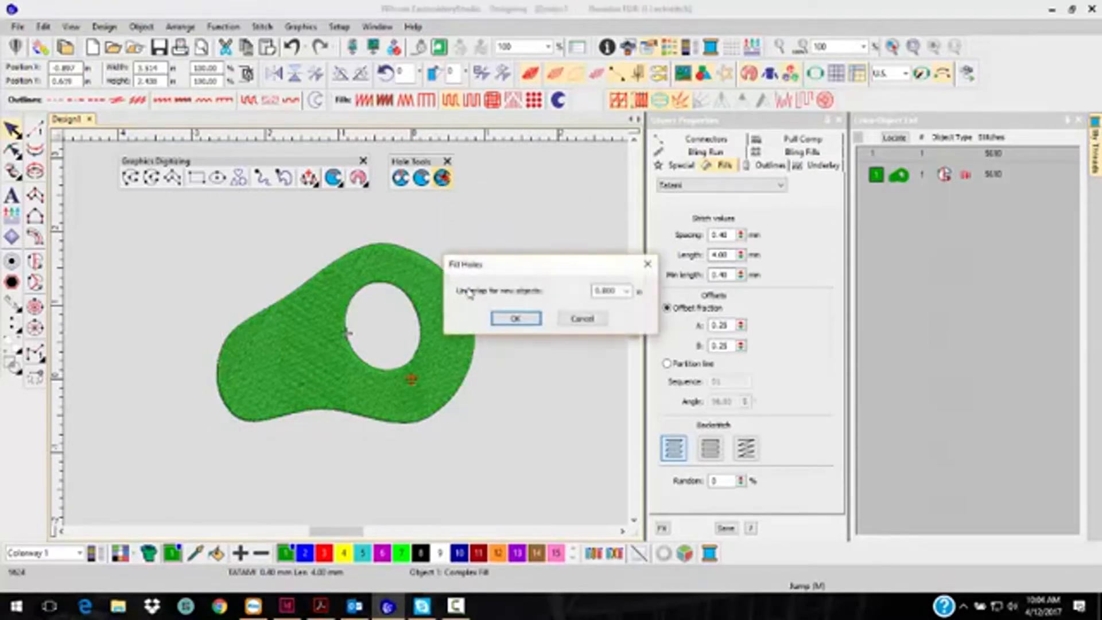
{"action": "left_click_drag", "start_coordinate": [546, 203], "coordinate": [552, 190]}
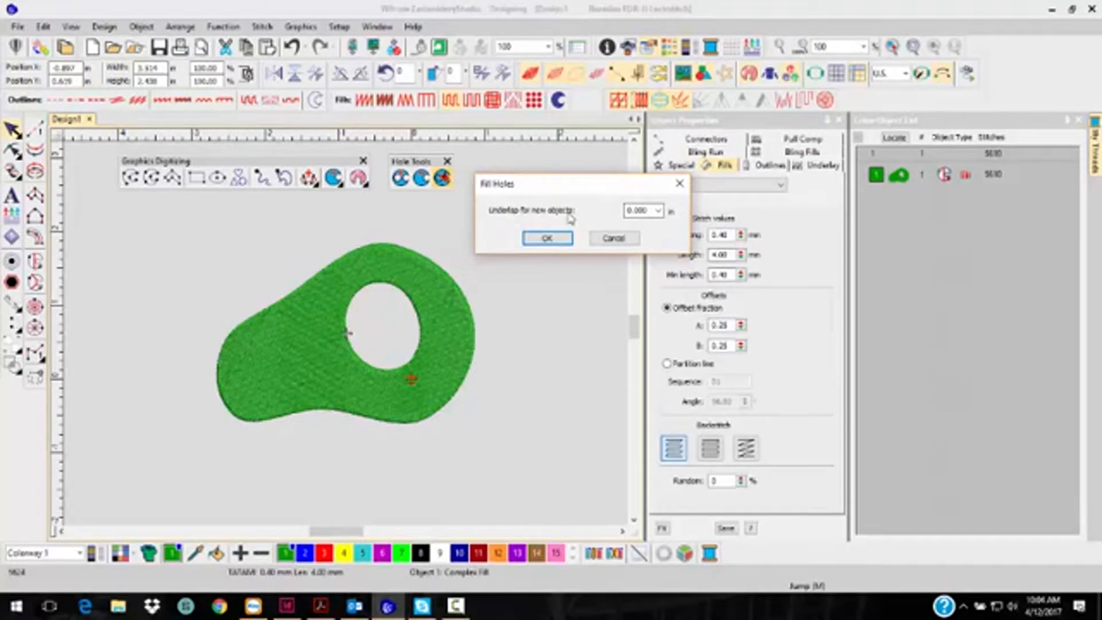
{"action": "left_click", "coordinate": [643, 211]}
{"action": "left_click", "coordinate": [651, 209]}
{"action": "double_click", "coordinate": [651, 209]}
{"action": "type", "text": ".0"}
{"action": "key", "text": "Tab"}
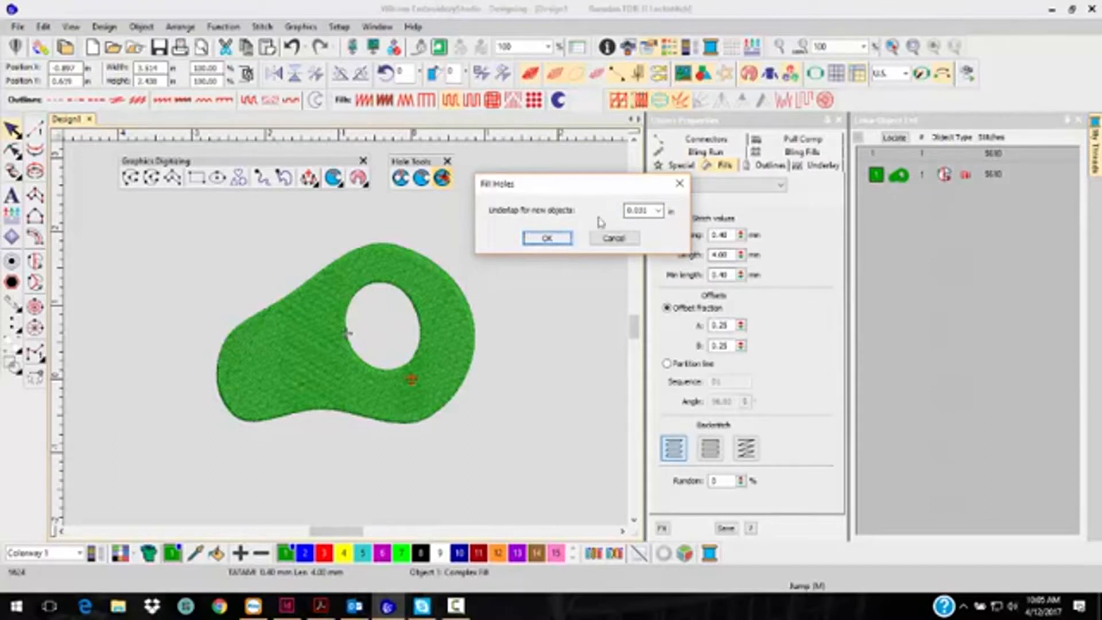
{"action": "left_click", "coordinate": [565, 243]}
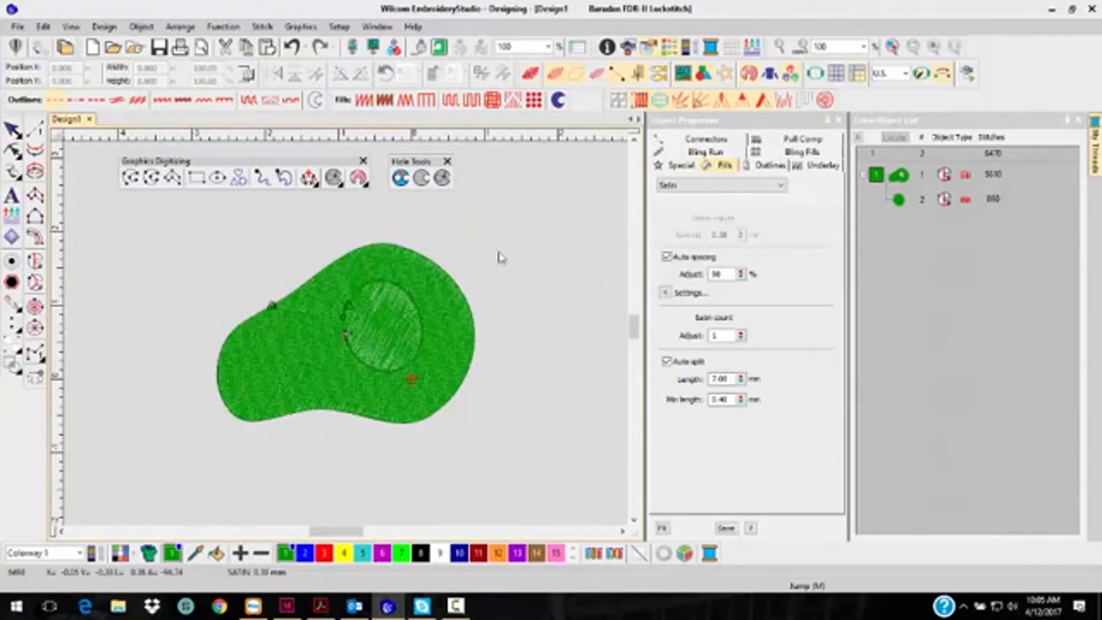
Examine the stitch overlap along the edge of the filled hole up close and undo the hole fill.
{"action": "scroll", "coordinate": [402, 290], "scroll_direction": "up", "scroll_amount": 4}
{"action": "scroll", "coordinate": [348, 340], "scroll_direction": "up", "scroll_amount": 3}
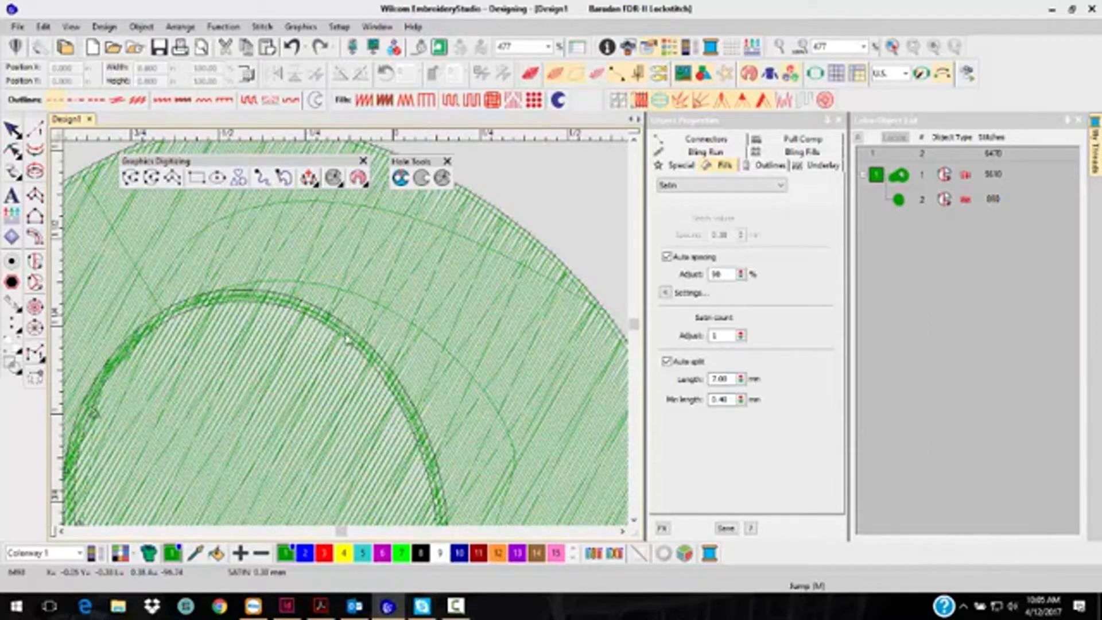
{"action": "scroll", "coordinate": [348, 340], "scroll_direction": "up", "scroll_amount": 4}
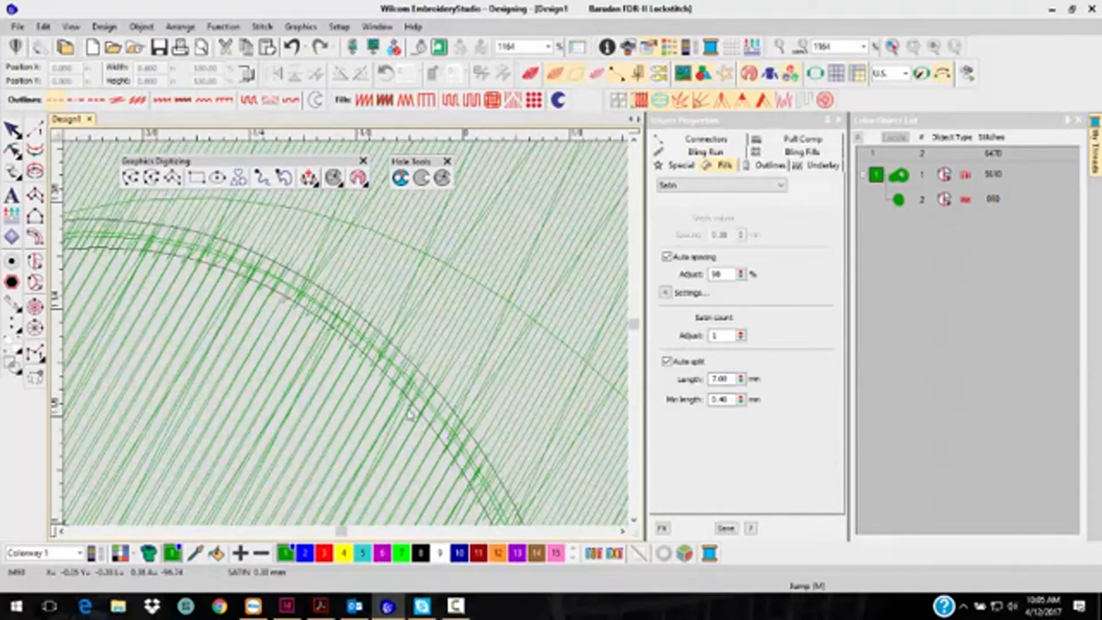
{"action": "key", "text": "0"}
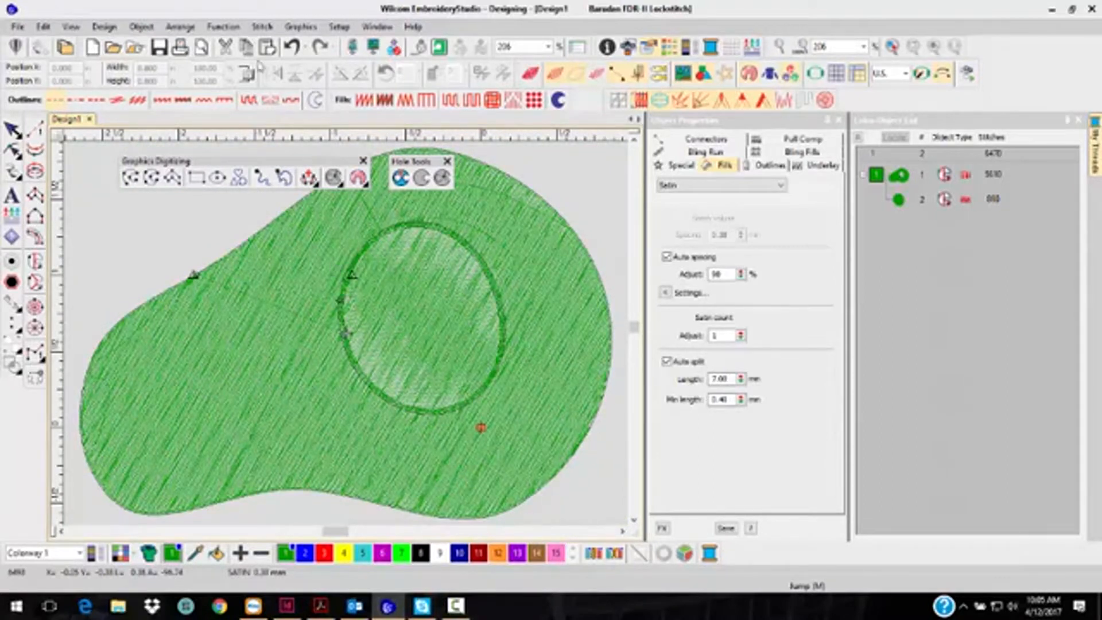
{"action": "left_click", "coordinate": [294, 47]}
Fill the hole of the Tatami shape again with a negative underlap of 0.031 in and inspect the gap around the new object.
{"action": "left_click", "coordinate": [279, 311]}
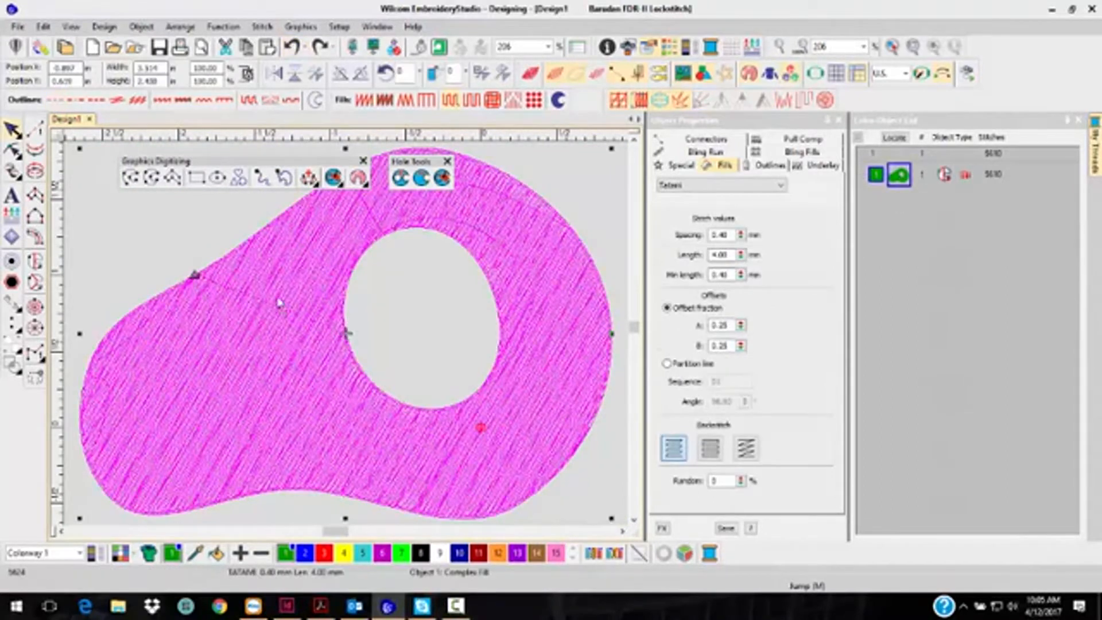
{"action": "left_click", "coordinate": [442, 178]}
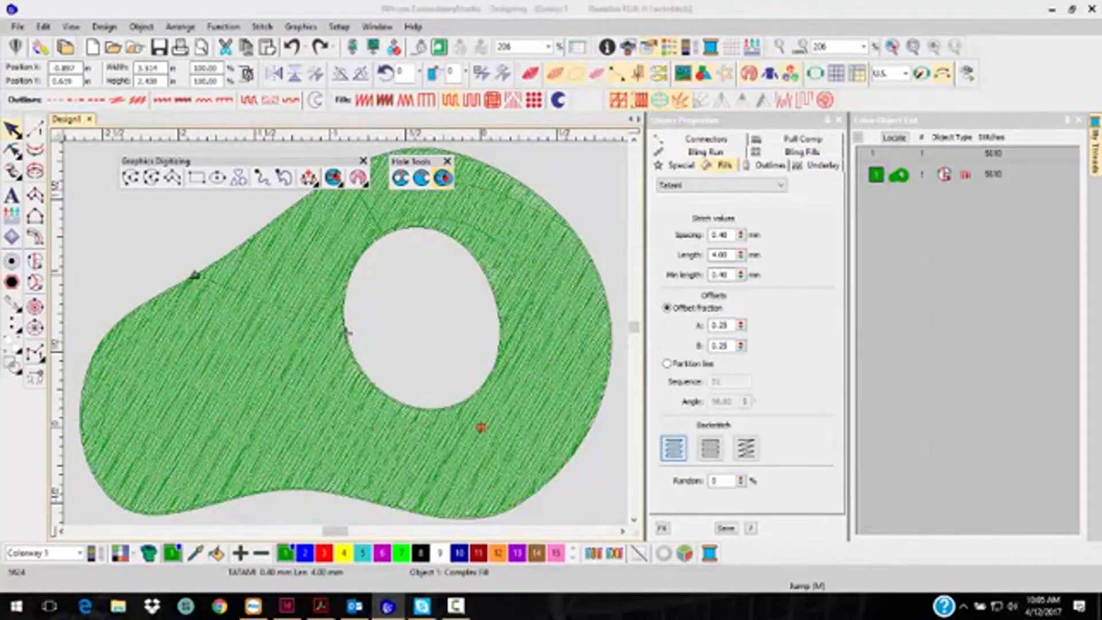
{"action": "double_click", "coordinate": [597, 290]}
{"action": "left_click", "coordinate": [596, 291]}
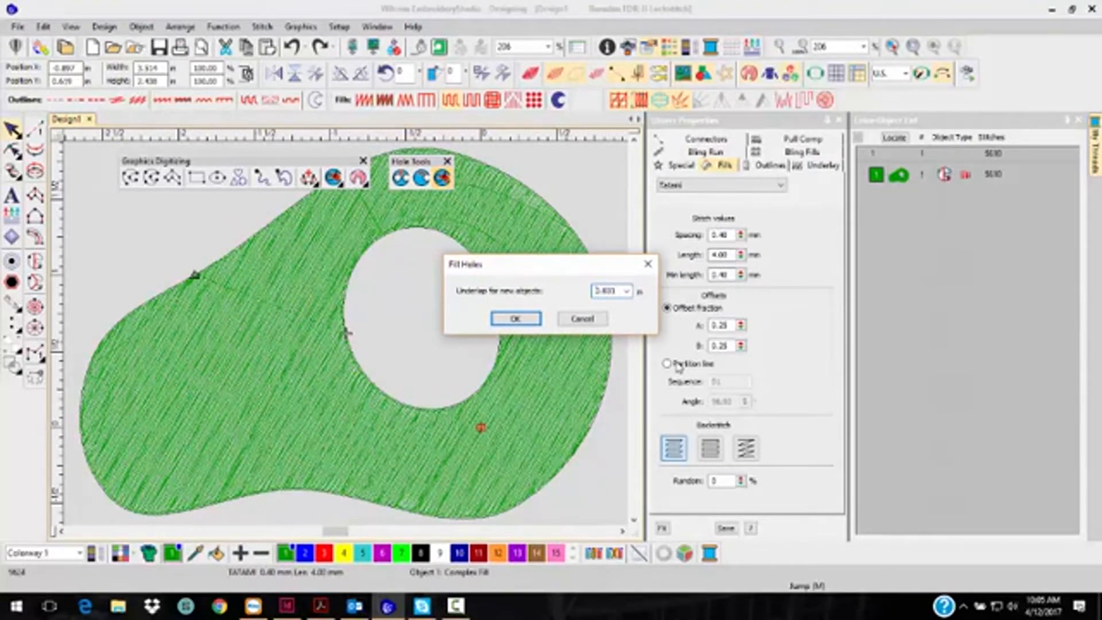
{"action": "left_click", "coordinate": [523, 319]}
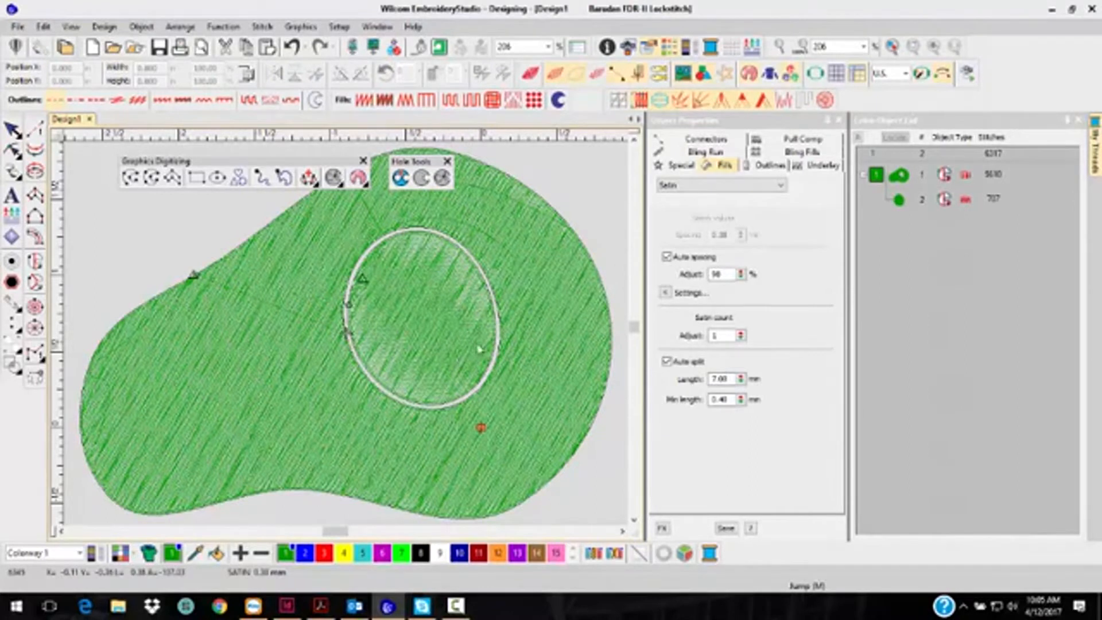
{"action": "scroll", "coordinate": [493, 344], "scroll_direction": "up", "scroll_amount": 5}
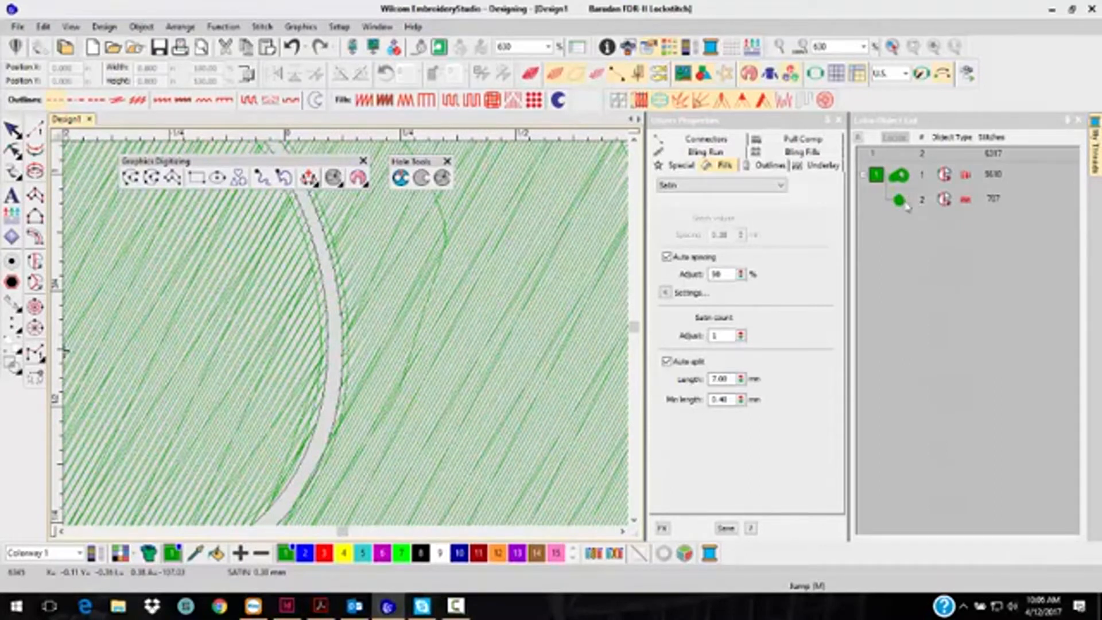
Delete the oval fill object and the surrounding Tatami shape to empty the design.
{"action": "left_click", "coordinate": [249, 312]}
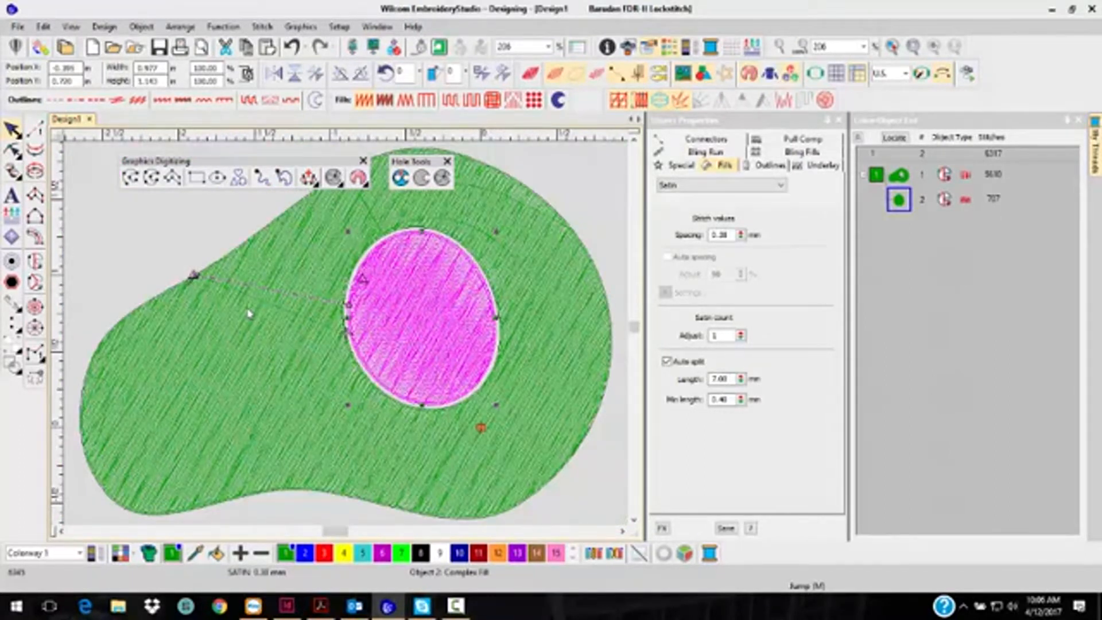
{"action": "key", "text": "Delete"}
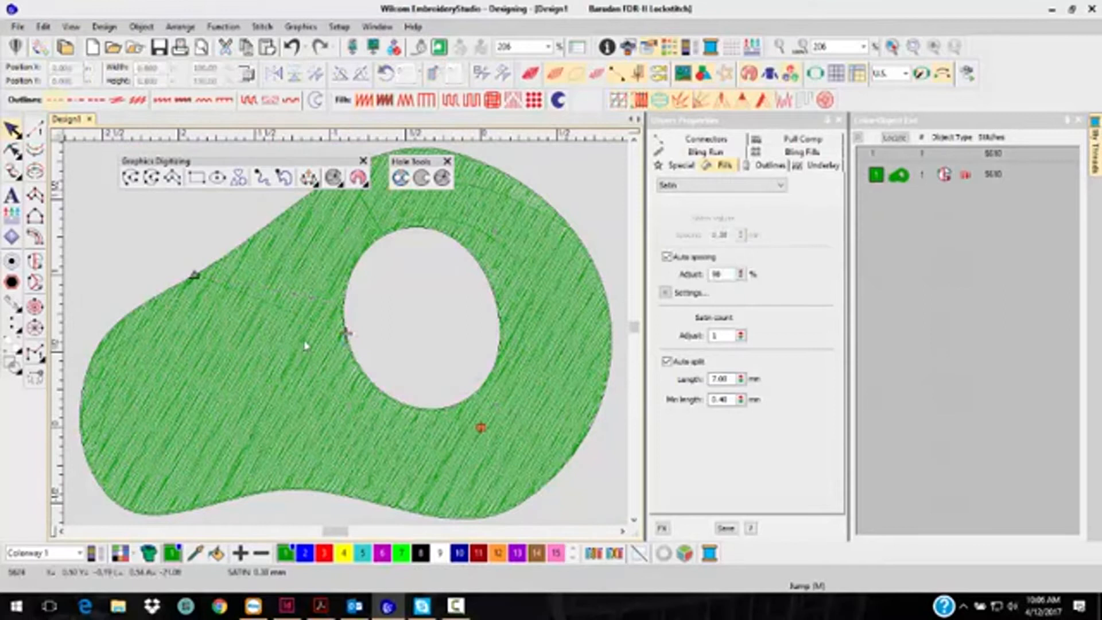
{"action": "left_click", "coordinate": [307, 340]}
{"action": "key", "text": "Delete"}
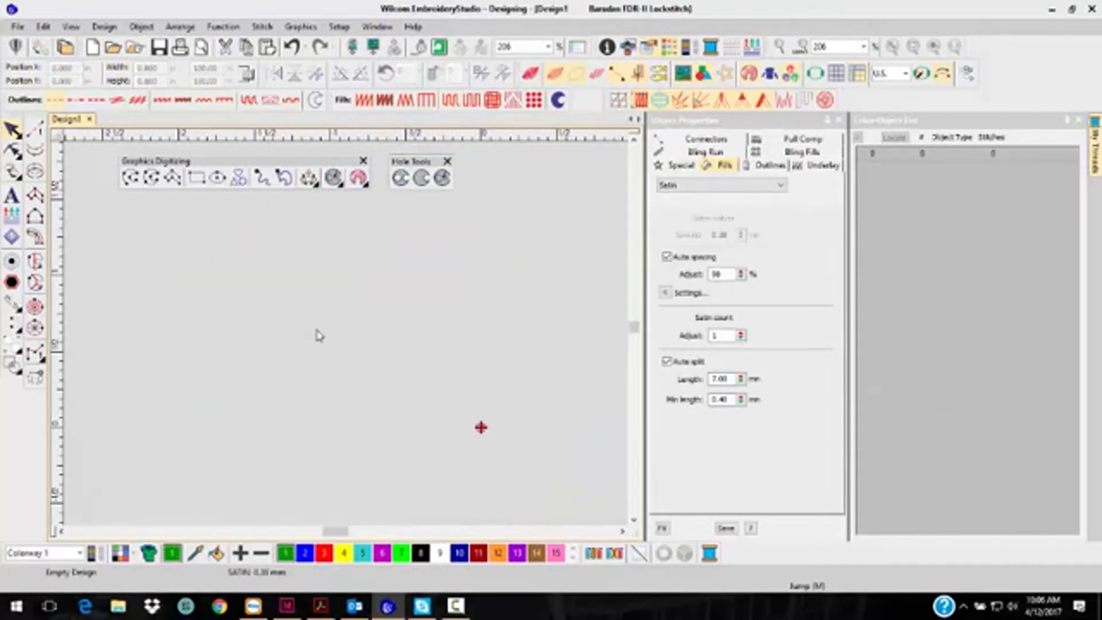
Digitize an arched column about 2.6 in wide from paired points, with curved points along the arch and corner points at its end.
{"action": "scroll", "coordinate": [318, 334], "scroll_direction": "down", "scroll_amount": 2}
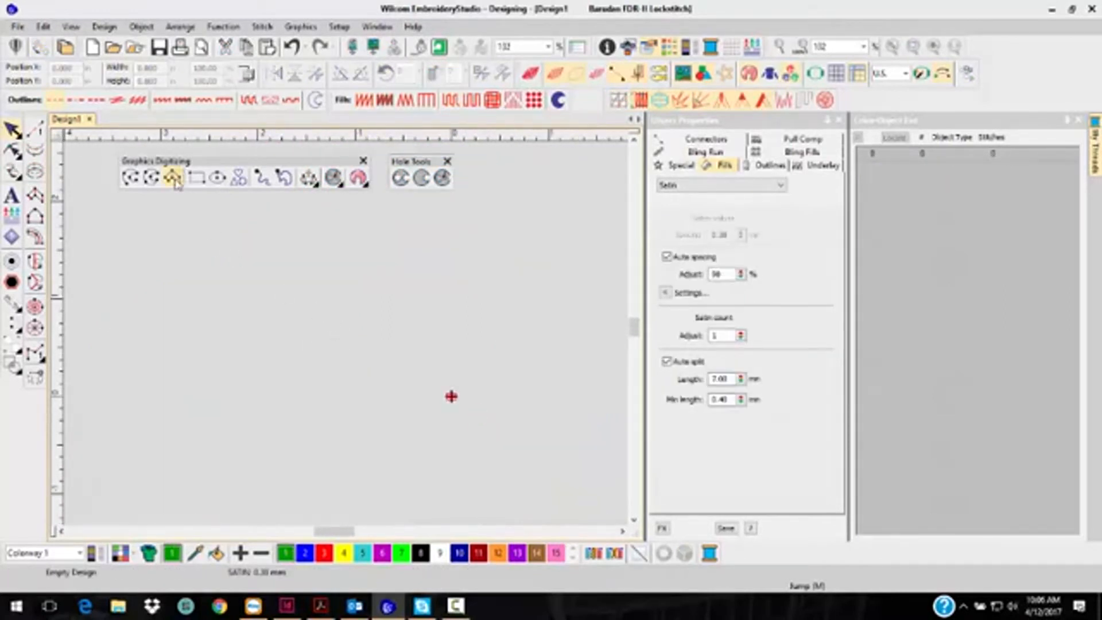
{"action": "left_click", "coordinate": [173, 179]}
{"action": "right_click", "coordinate": [281, 319]}
{"action": "right_click", "coordinate": [307, 369]}
{"action": "right_click", "coordinate": [406, 290]}
{"action": "right_click", "coordinate": [403, 347]}
{"action": "left_click", "coordinate": [484, 299]}
{"action": "left_click", "coordinate": [477, 381]}
{"action": "key", "text": "Return"}
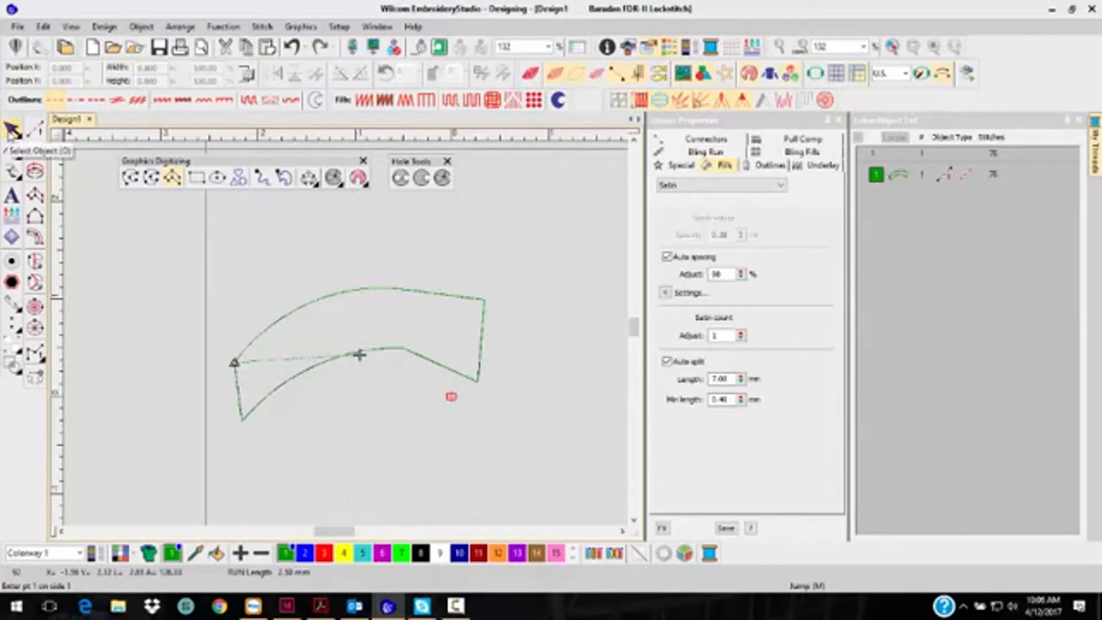
Convert the arched column outline to a Satin fill, then delete the column from the design.
{"action": "left_click", "coordinate": [11, 130]}
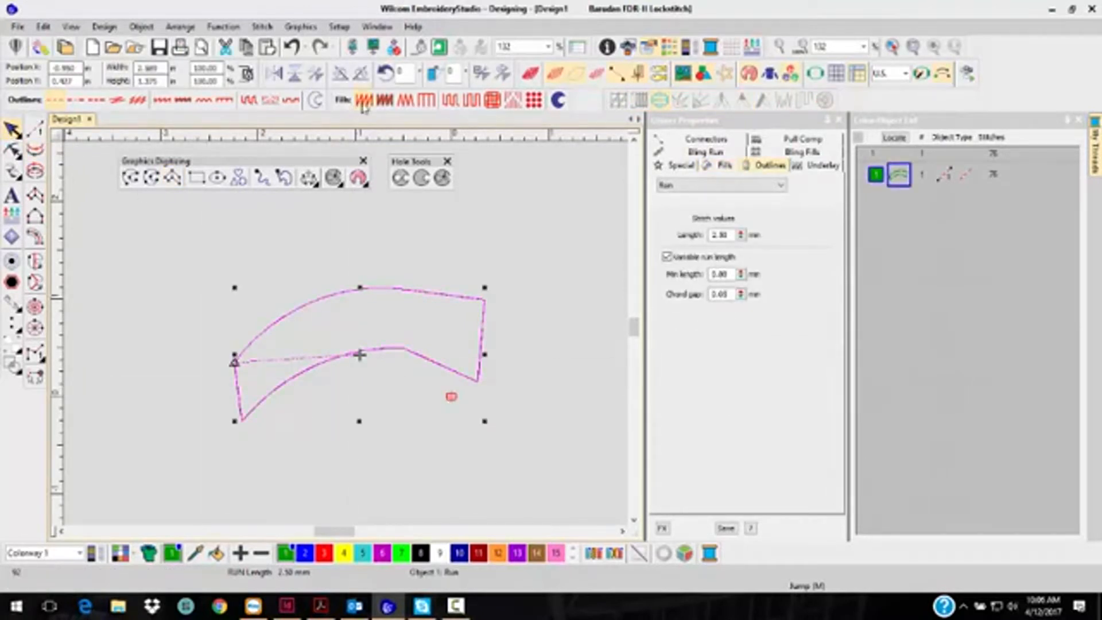
{"action": "left_click", "coordinate": [364, 101]}
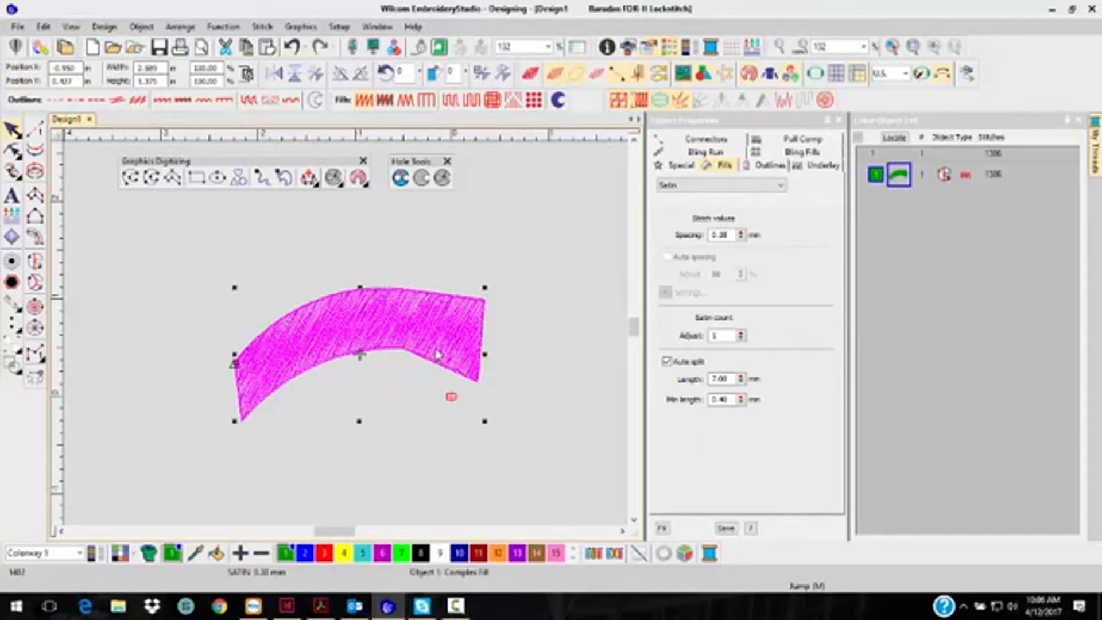
{"action": "key", "text": "Delete"}
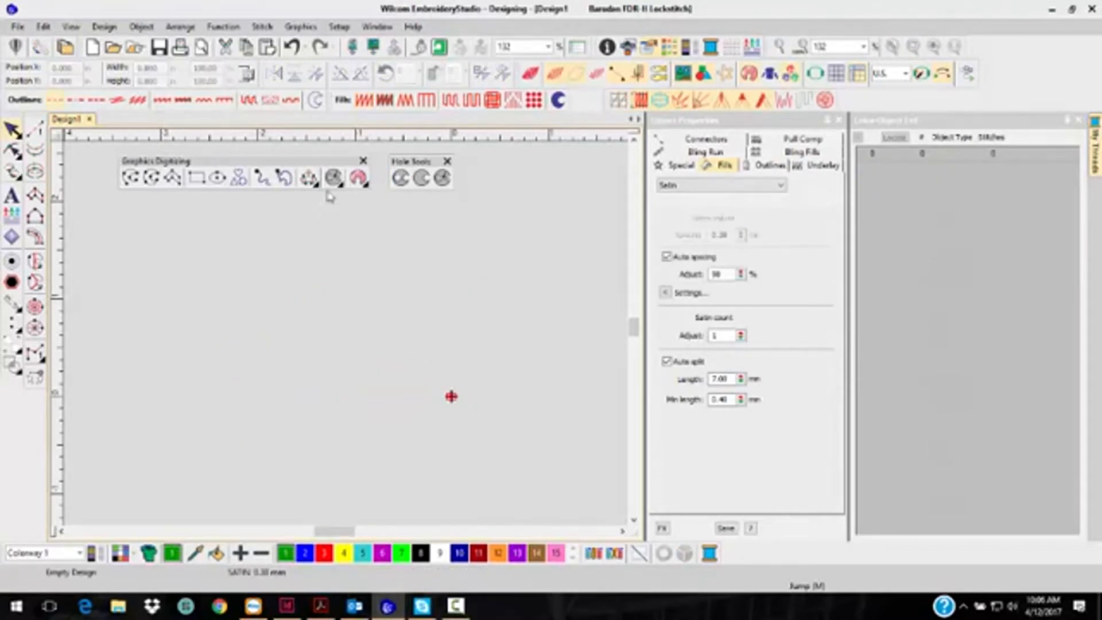
Digitize a closed oval about 3.1 in wide and 2.8 in high from four curved points and fill it with Tatami stitches.
{"action": "left_click", "coordinate": [151, 178]}
{"action": "left_click", "coordinate": [361, 218]}
{"action": "left_click", "coordinate": [205, 373]}
{"action": "left_click", "coordinate": [389, 482]}
{"action": "left_click", "coordinate": [504, 344]}
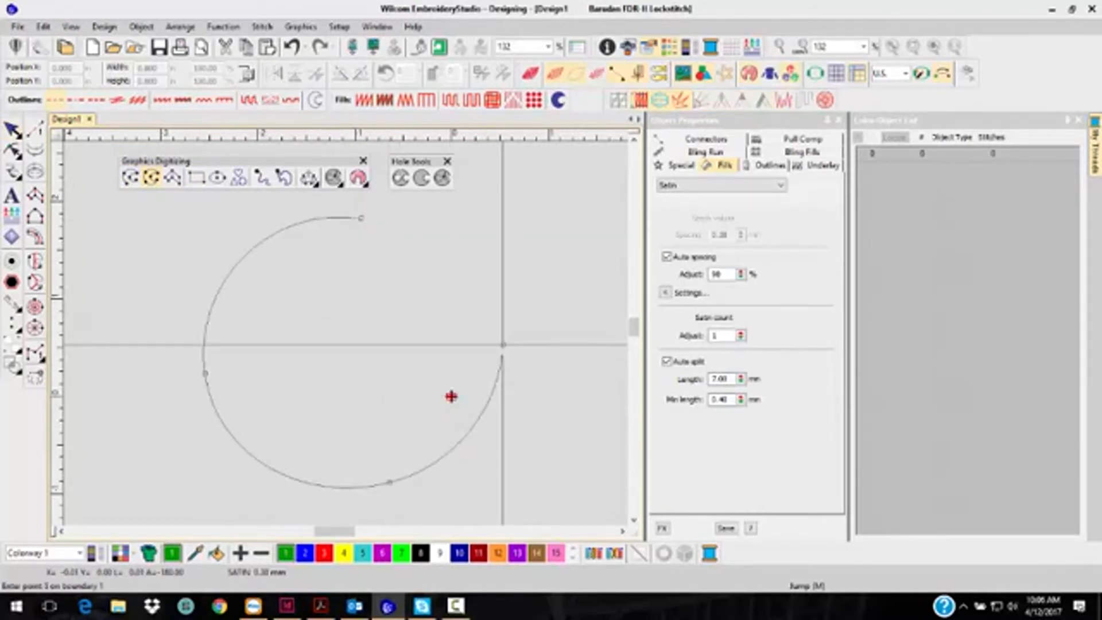
{"action": "key", "text": "Return"}
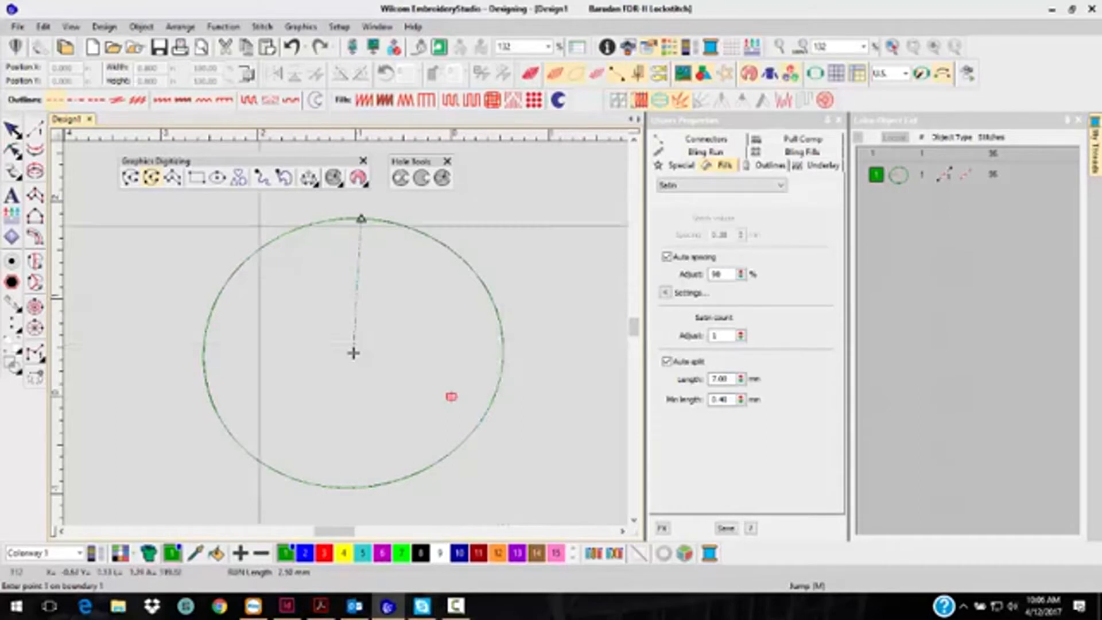
{"action": "left_click", "coordinate": [12, 130]}
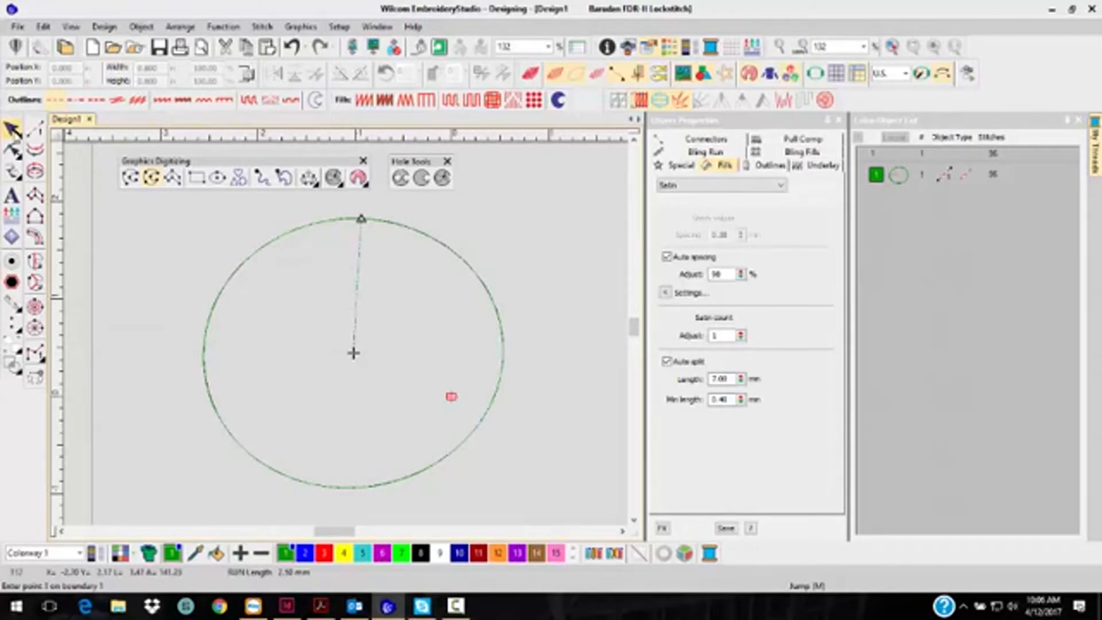
{"action": "left_click", "coordinate": [449, 102]}
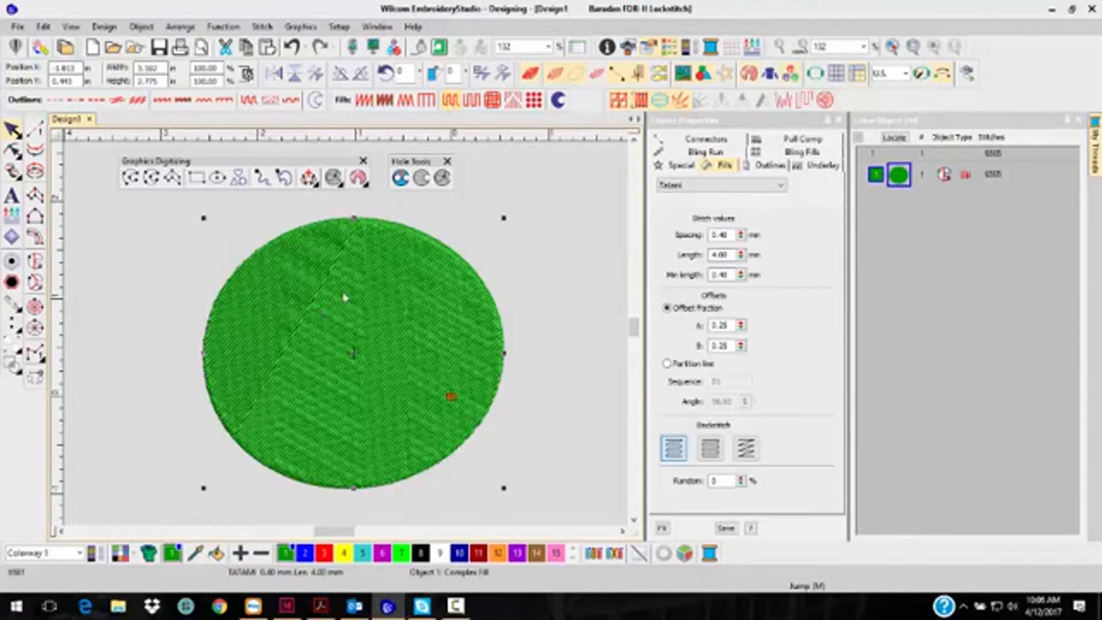
Cut an oval hole near the middle of the Tatami oval using curved points.
{"action": "left_click", "coordinate": [400, 178]}
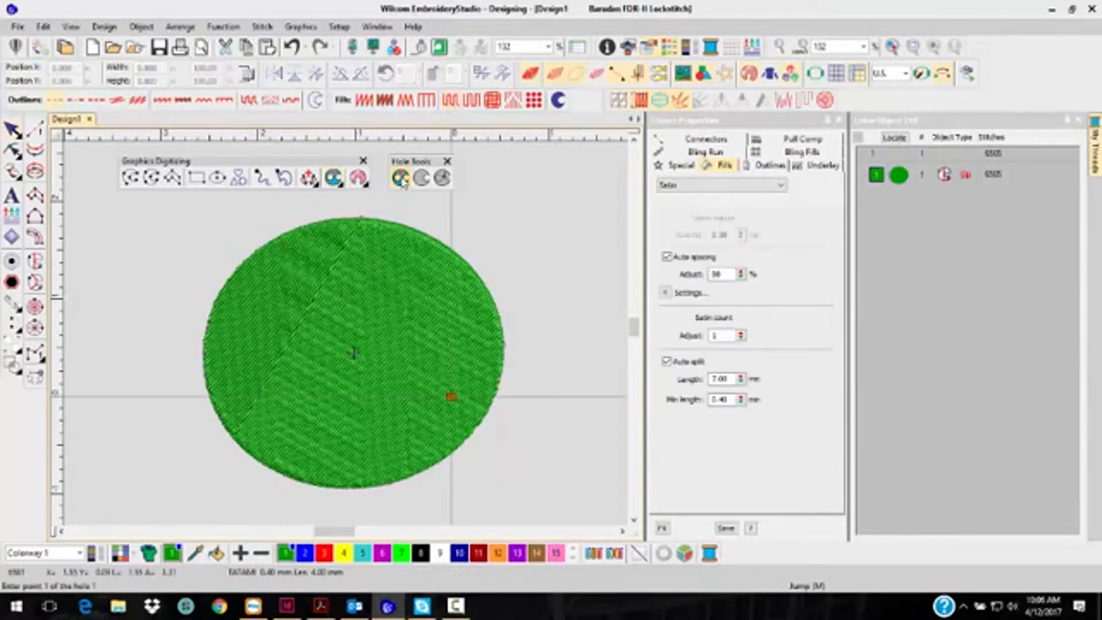
{"action": "left_click", "coordinate": [351, 284]}
{"action": "left_click", "coordinate": [284, 356]}
{"action": "left_click", "coordinate": [349, 407]}
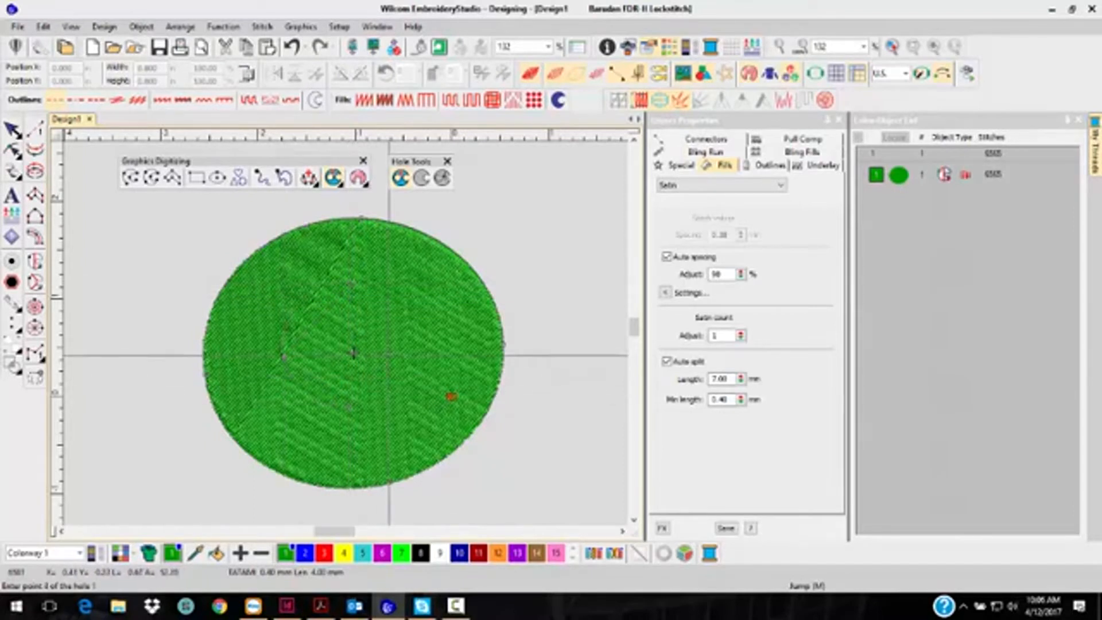
{"action": "key", "text": "Return"}
{"action": "key", "text": "Return"}
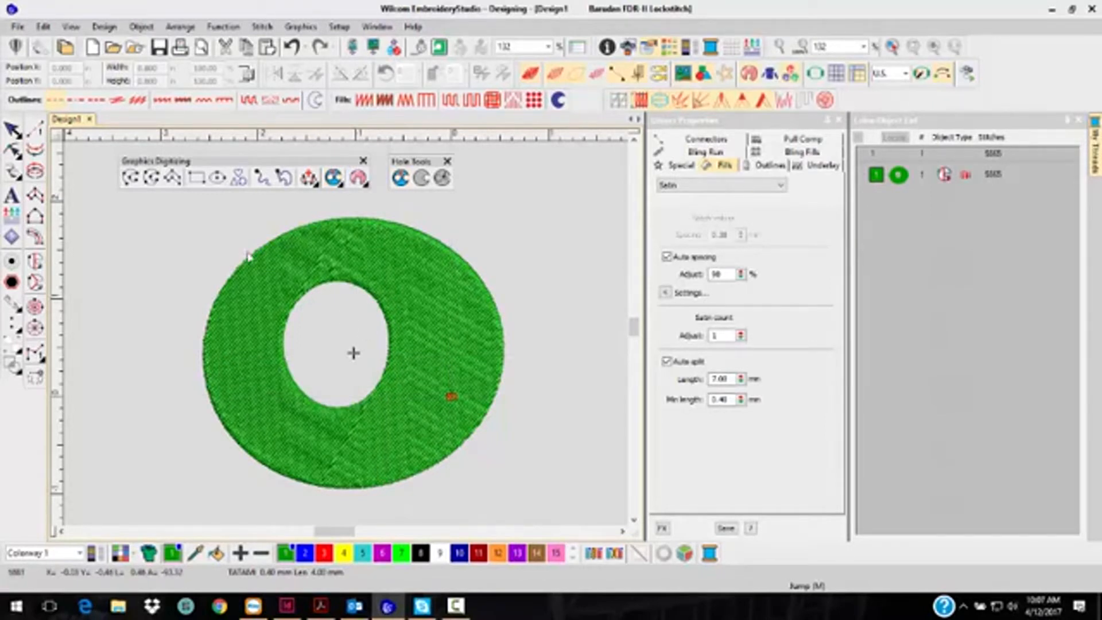
Reshape the holed oval: move its start and end points along the upper-right edge and turn the stitch angle horizontal.
{"action": "left_click", "coordinate": [14, 129]}
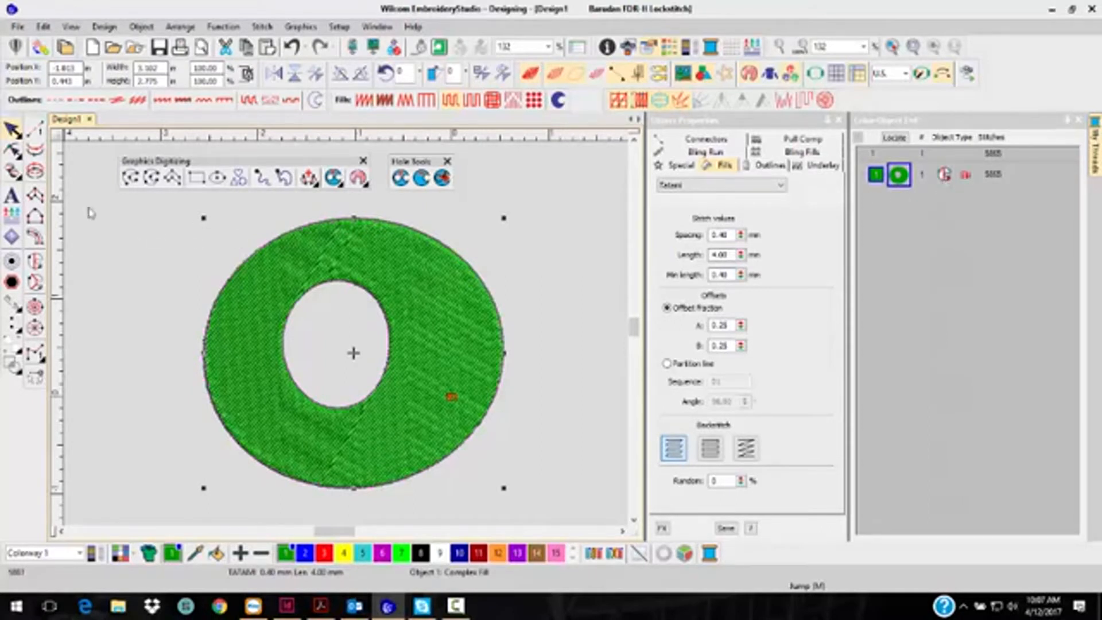
{"action": "left_click", "coordinate": [12, 151]}
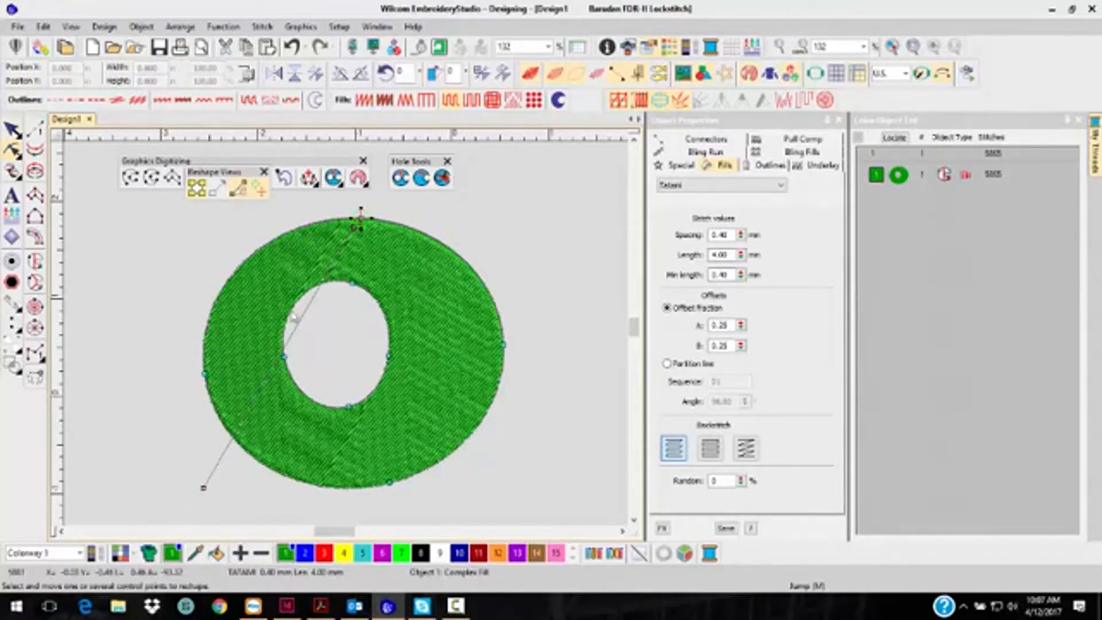
{"action": "left_click_drag", "start_coordinate": [361, 219], "coordinate": [507, 307]}
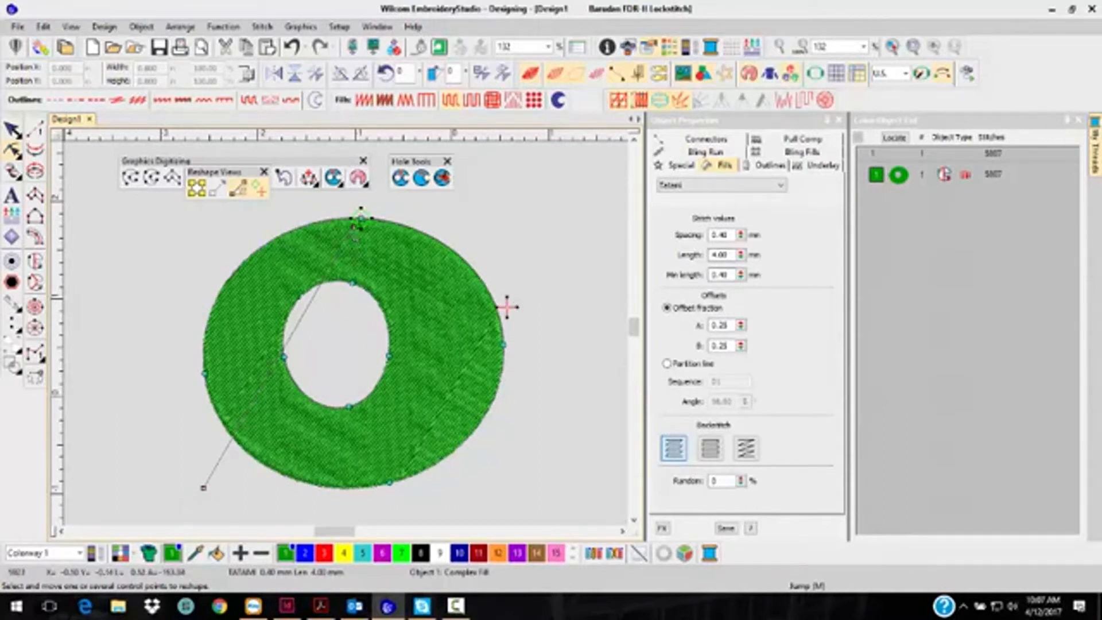
{"action": "mouse_move", "coordinate": [361, 219]}
{"action": "left_mouse_down"}
{"action": "mouse_move", "coordinate": [410, 294]}
{"action": "mouse_move", "coordinate": [439, 234]}
{"action": "left_mouse_up"}
{"action": "left_click_drag", "start_coordinate": [361, 220], "coordinate": [574, 448]}
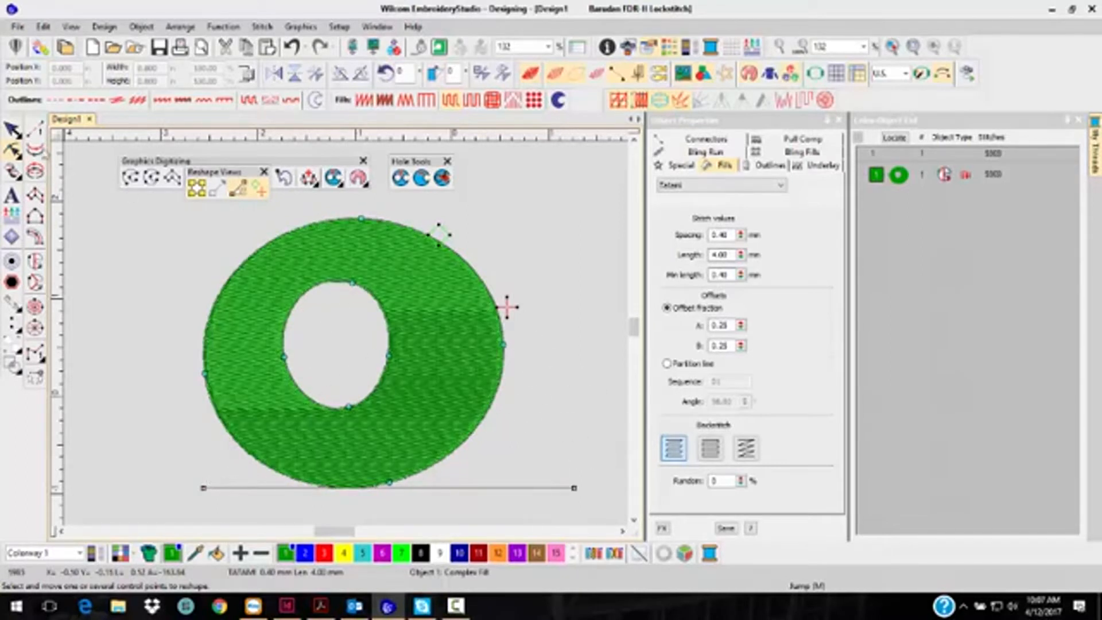
{"action": "left_click", "coordinate": [12, 131]}
Set the holed oval's Tatami spacing to 2.00 mm, turn off its underlay and examine the travel runs around the hole.
{"action": "left_click", "coordinate": [371, 270]}
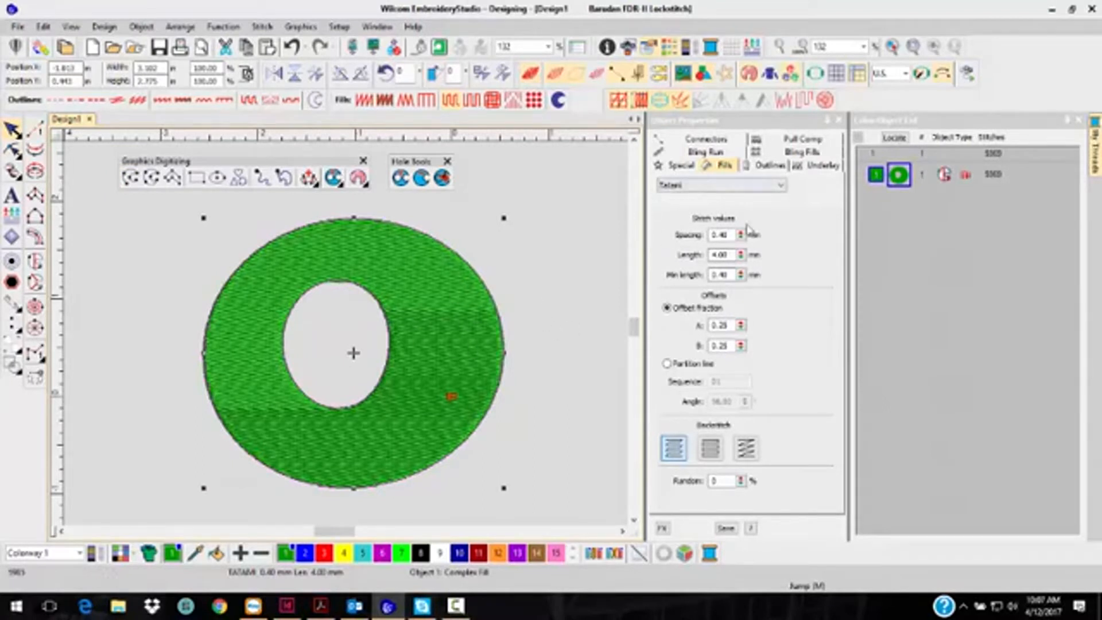
{"action": "left_click_drag", "start_coordinate": [732, 236], "coordinate": [699, 238]}
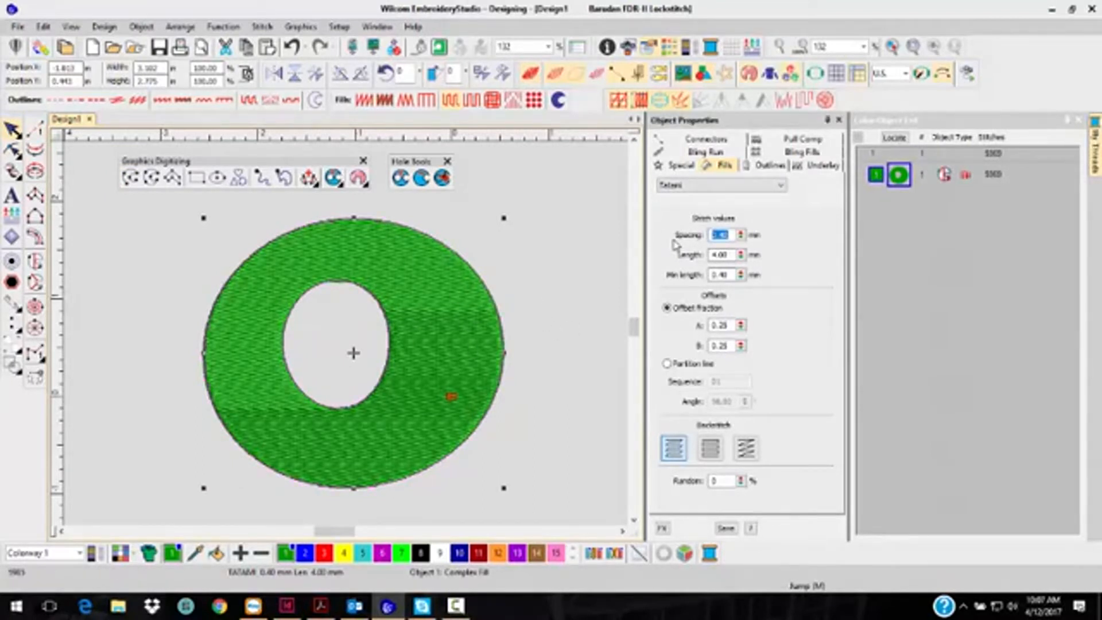
{"action": "type", "text": "2"}
{"action": "key", "text": "Return"}
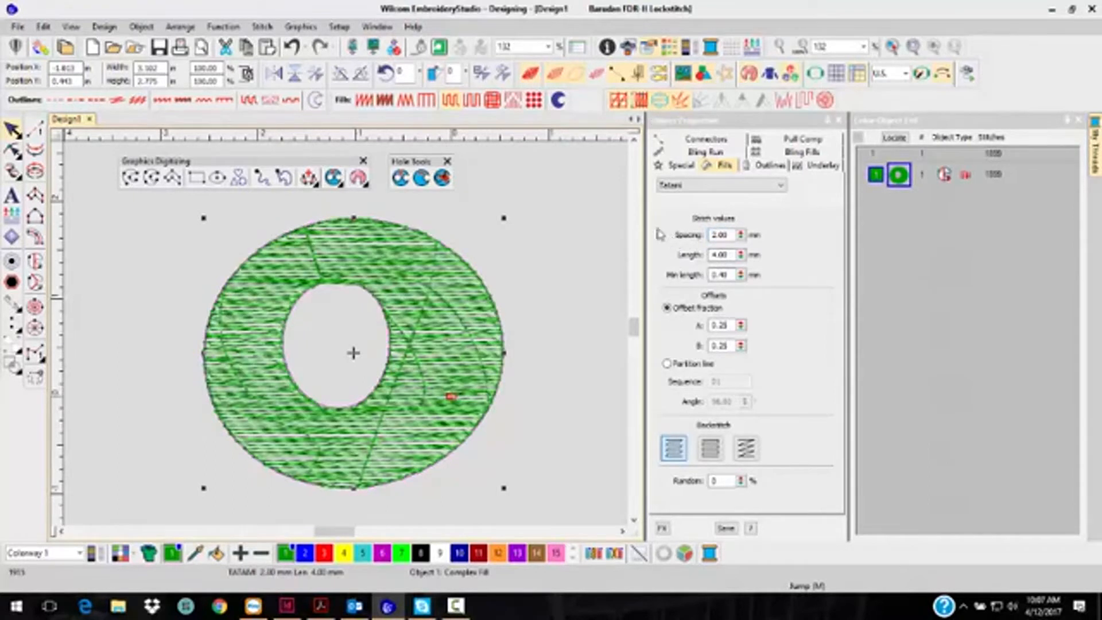
{"action": "left_click", "coordinate": [615, 100]}
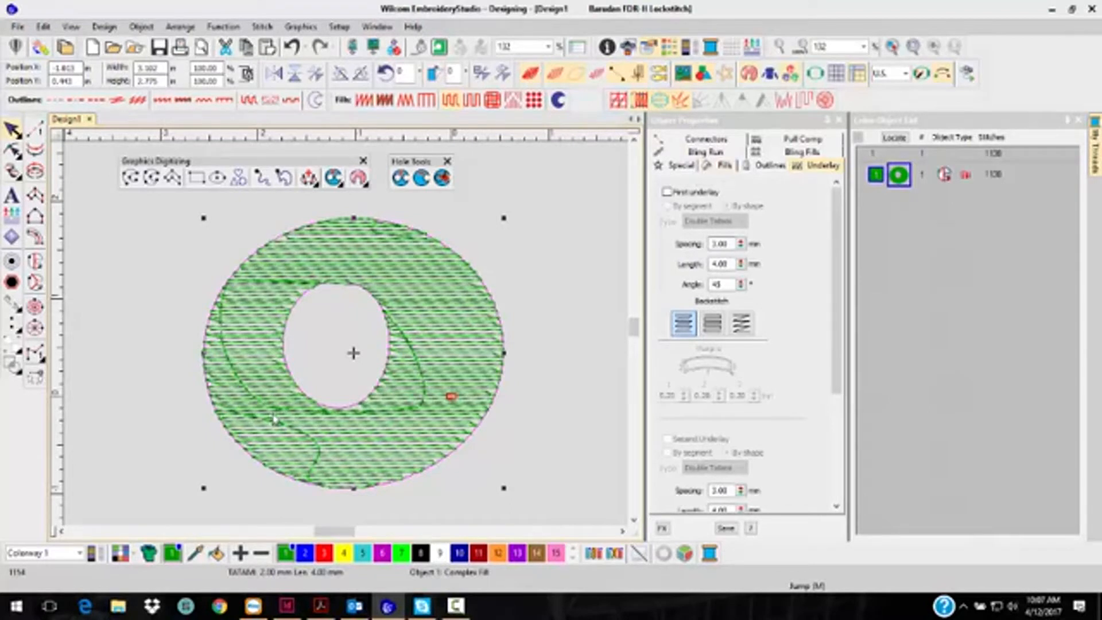
{"action": "scroll", "coordinate": [303, 417], "scroll_direction": "up", "scroll_amount": 1}
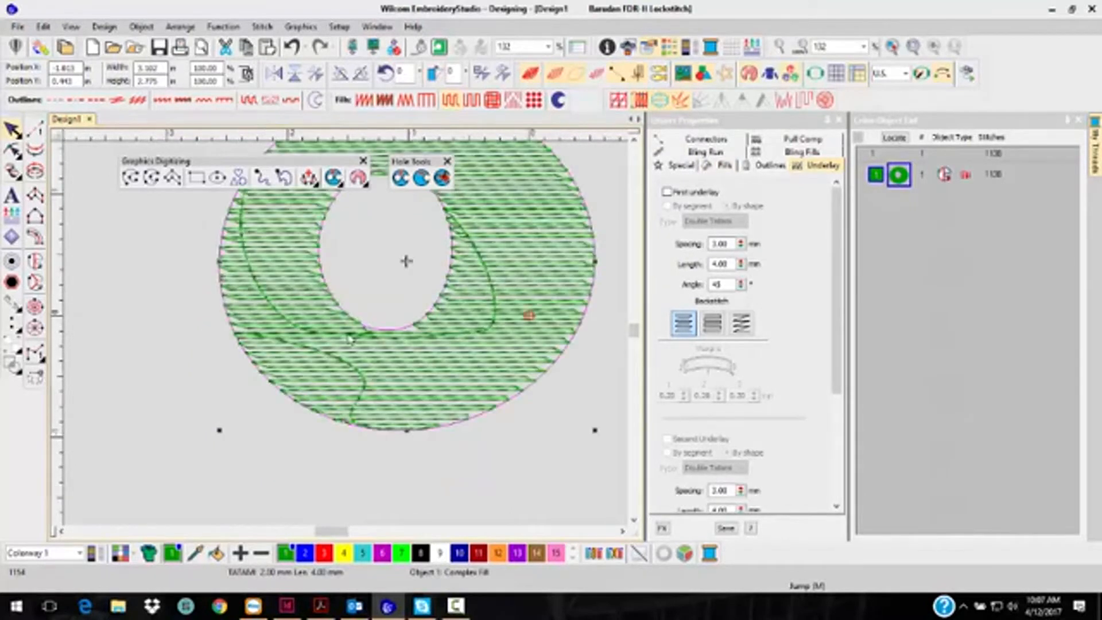
{"action": "scroll", "coordinate": [418, 251], "scroll_direction": "up", "scroll_amount": 1}
{"action": "scroll", "coordinate": [347, 340], "scroll_direction": "down", "scroll_amount": 1}
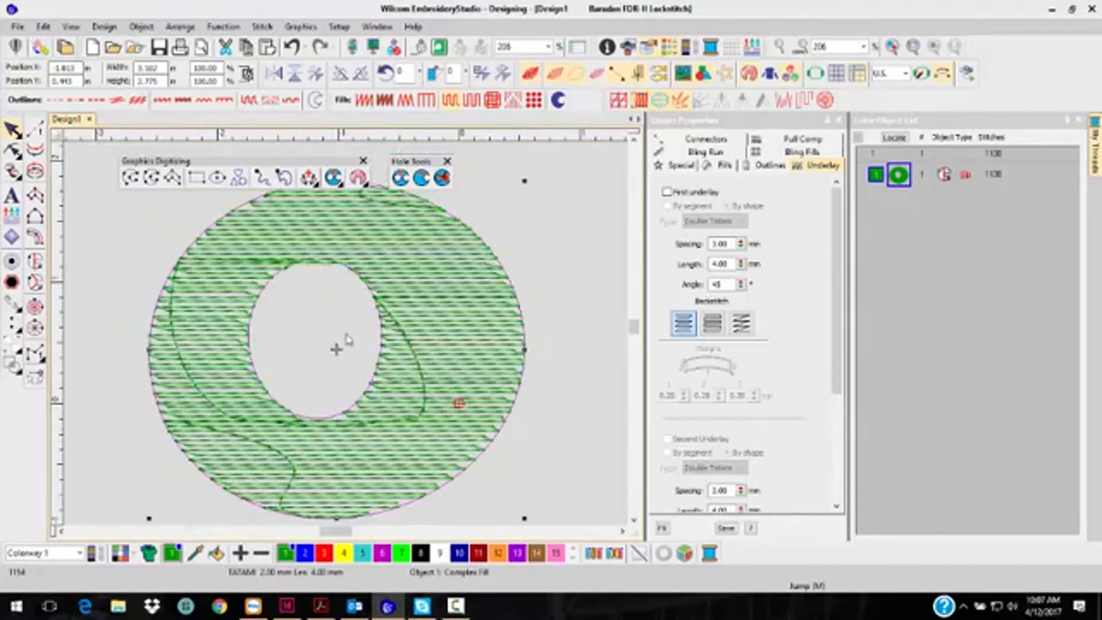
{"action": "scroll", "coordinate": [346, 339], "scroll_direction": "down", "scroll_amount": 5}
{"action": "scroll", "coordinate": [346, 340], "scroll_direction": "up", "scroll_amount": 2}
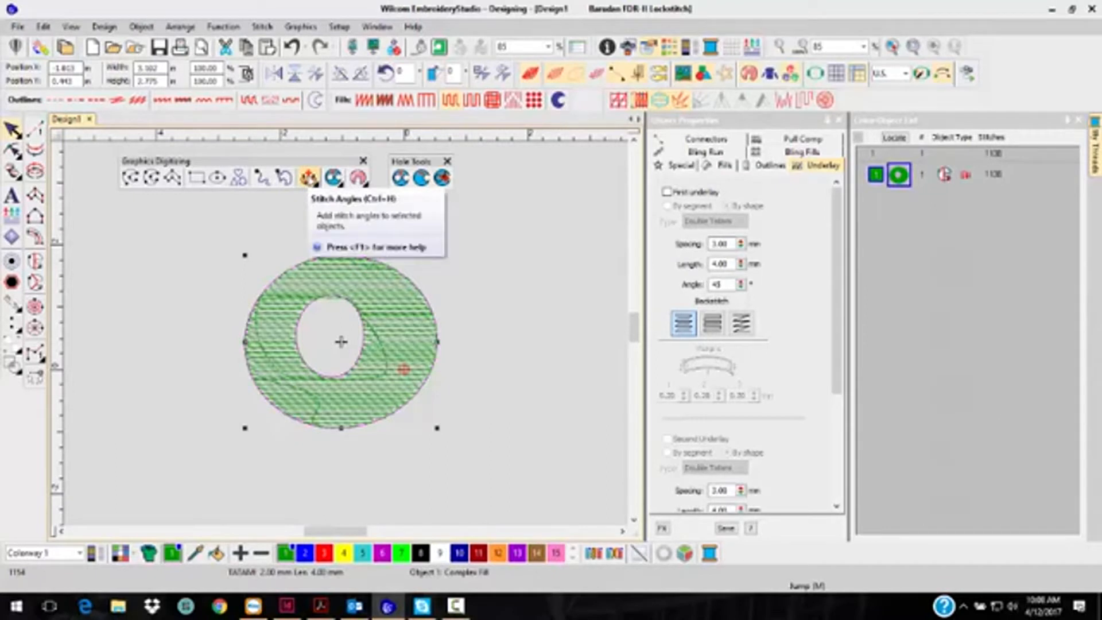
Add four crossing stitch angles to the holed oval: one vertical, one horizontal and two diagonal, so its stitches turn around the hole.
{"action": "left_click", "coordinate": [315, 182]}
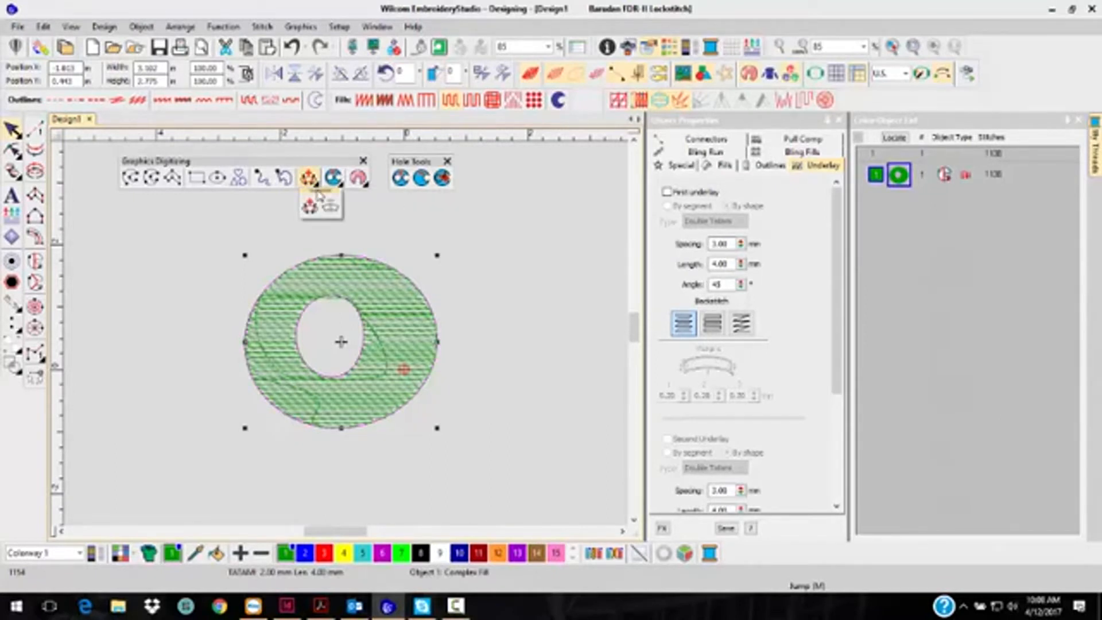
{"action": "left_click_drag", "start_coordinate": [320, 195], "coordinate": [520, 192]}
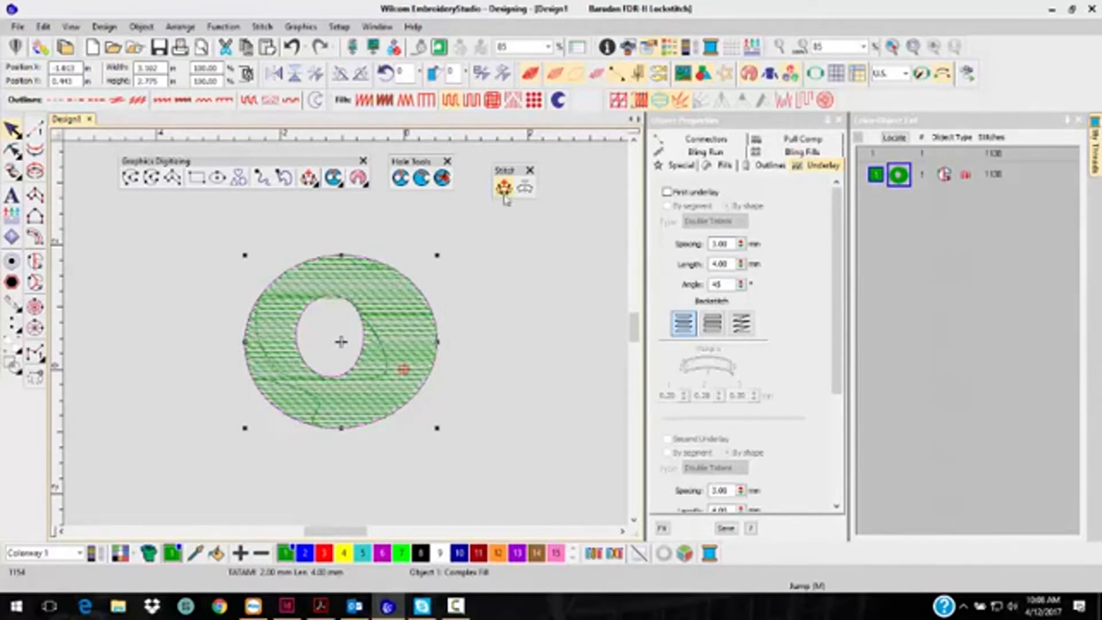
{"action": "left_click", "coordinate": [505, 187]}
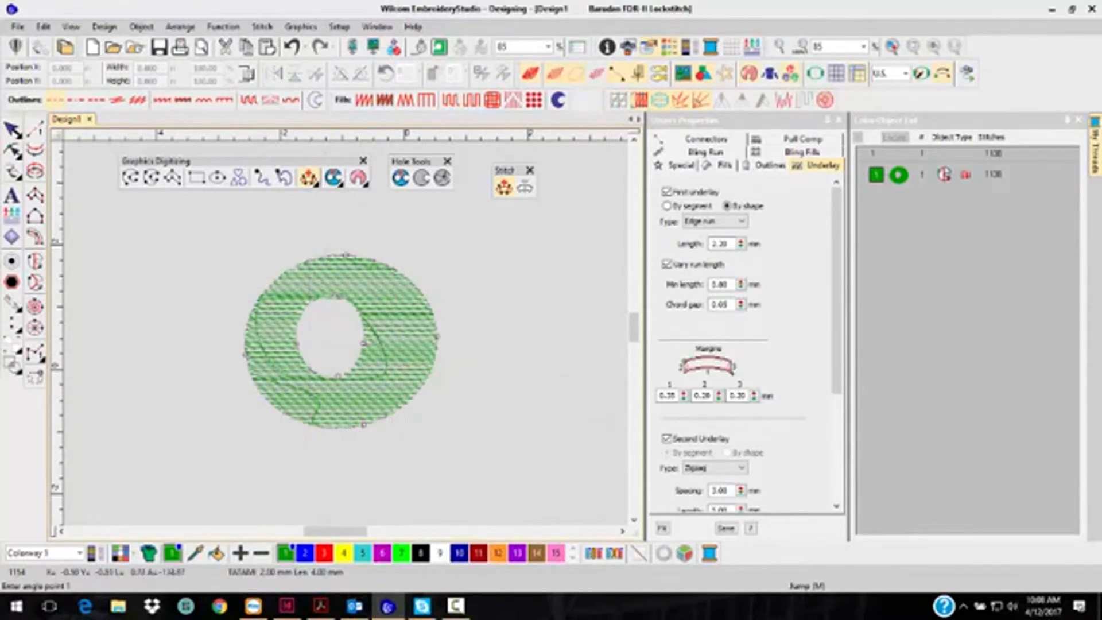
{"action": "left_click", "coordinate": [333, 226]}
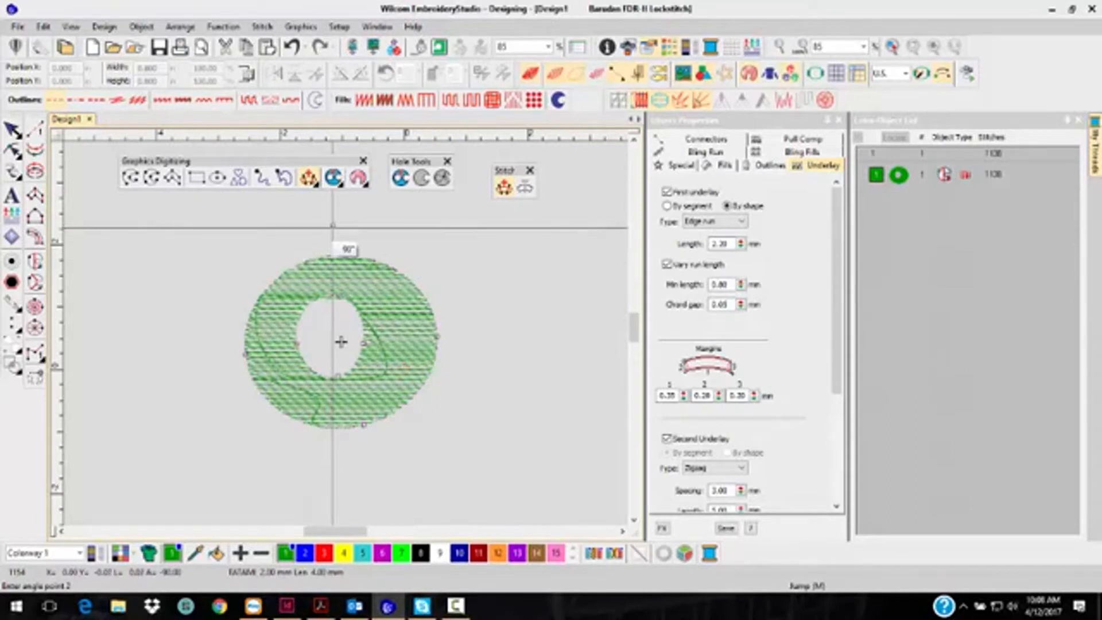
{"action": "left_click", "coordinate": [343, 461]}
{"action": "left_click", "coordinate": [226, 336]}
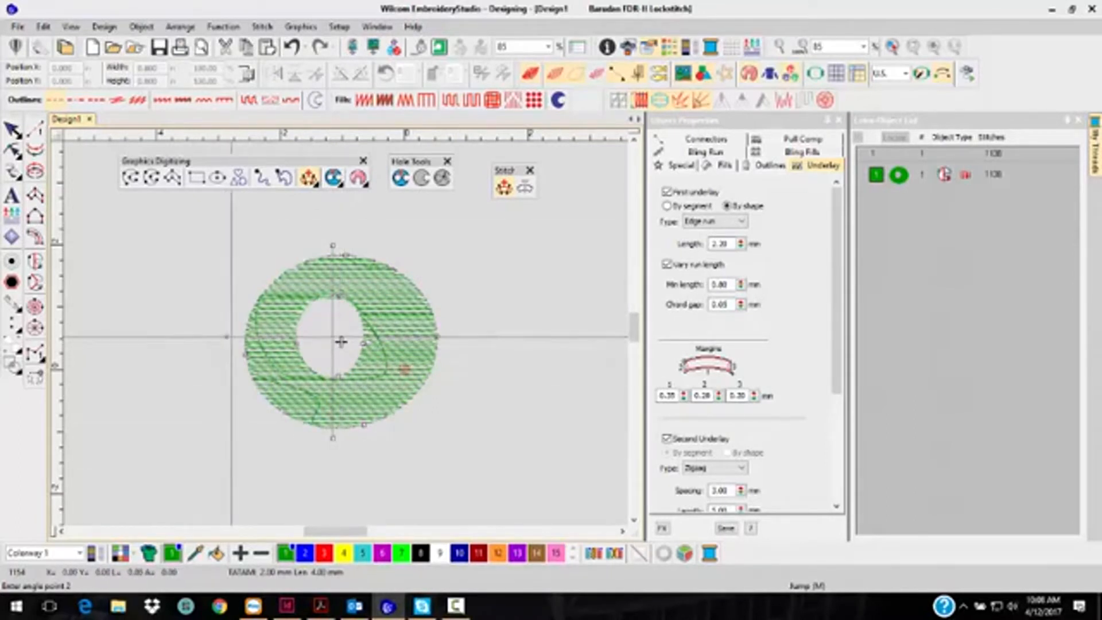
{"action": "left_click", "coordinate": [459, 332]}
{"action": "left_click", "coordinate": [414, 248]}
{"action": "left_click", "coordinate": [274, 397]}
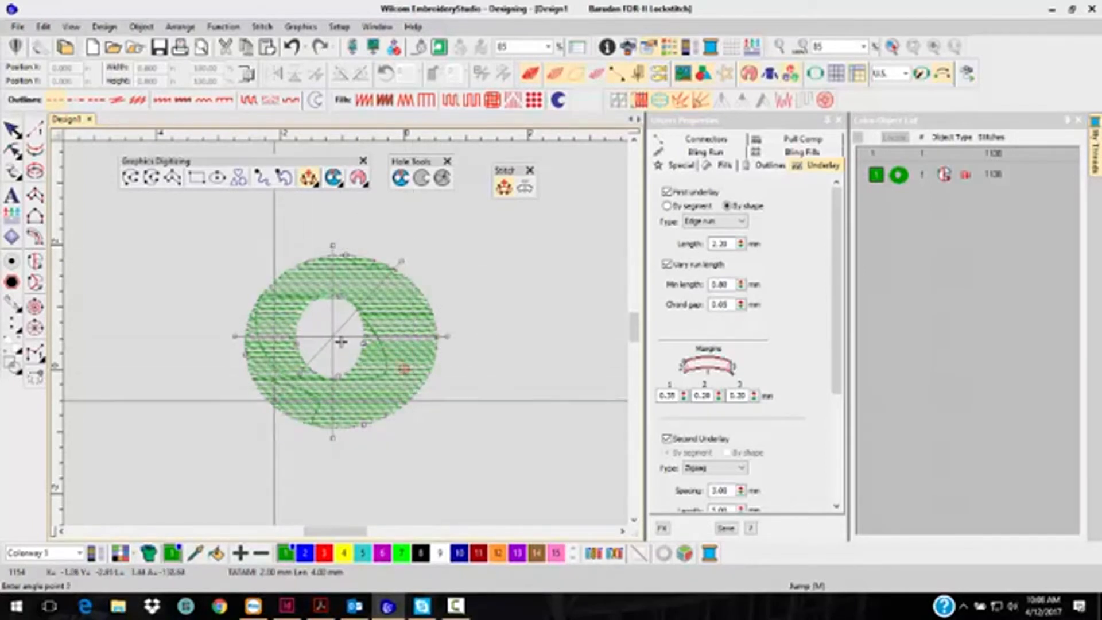
{"action": "left_click", "coordinate": [264, 264]}
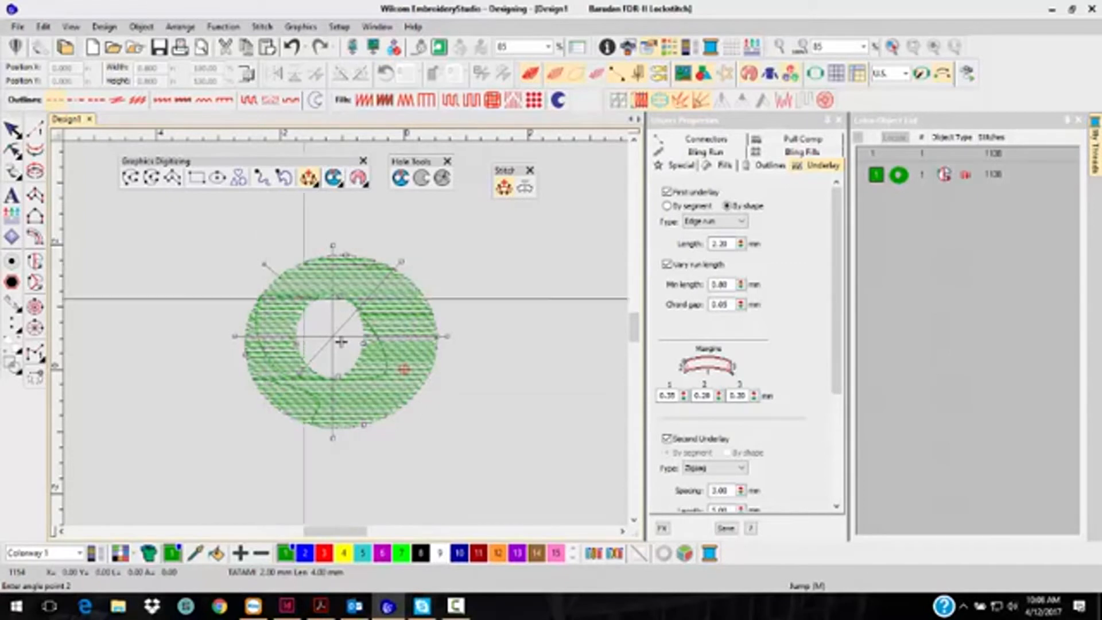
{"action": "left_click", "coordinate": [424, 427]}
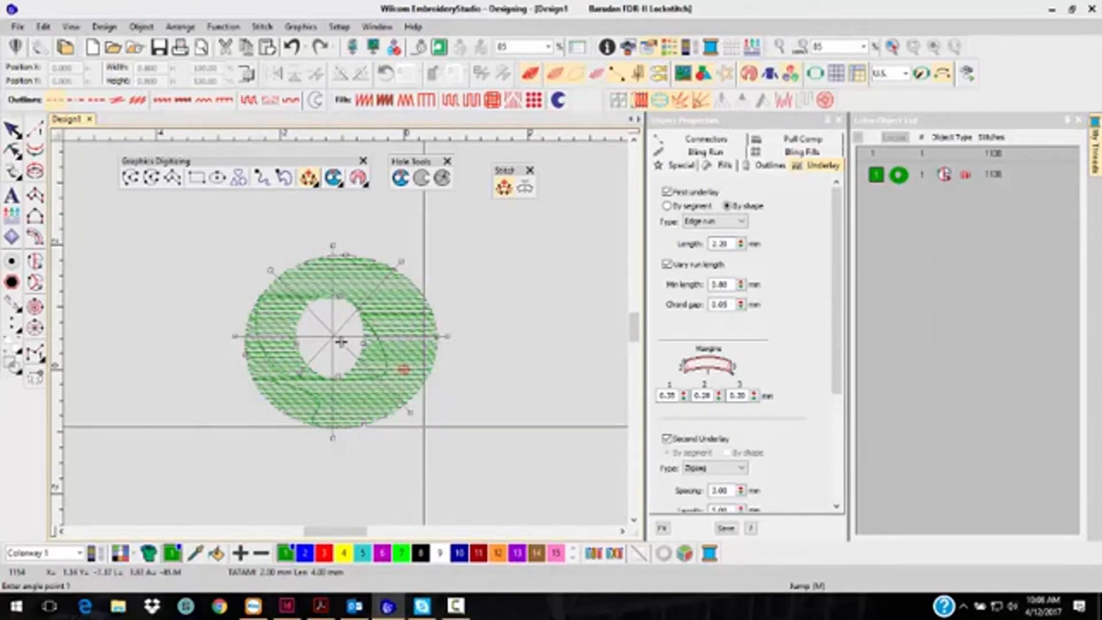
{"action": "key", "text": "Return"}
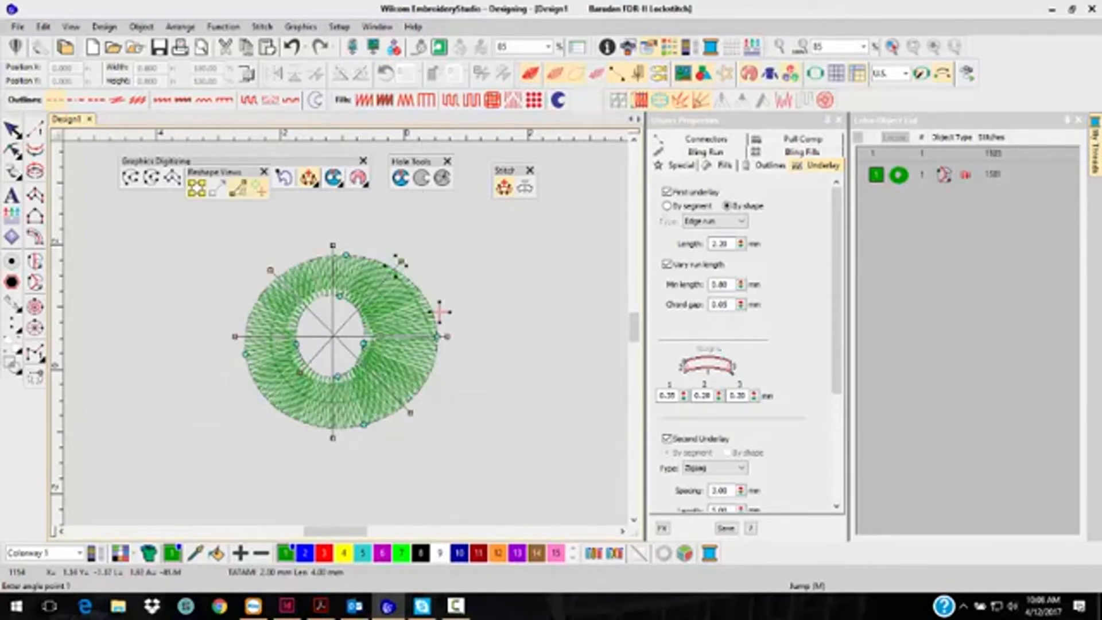
{"action": "left_click", "coordinate": [13, 131]}
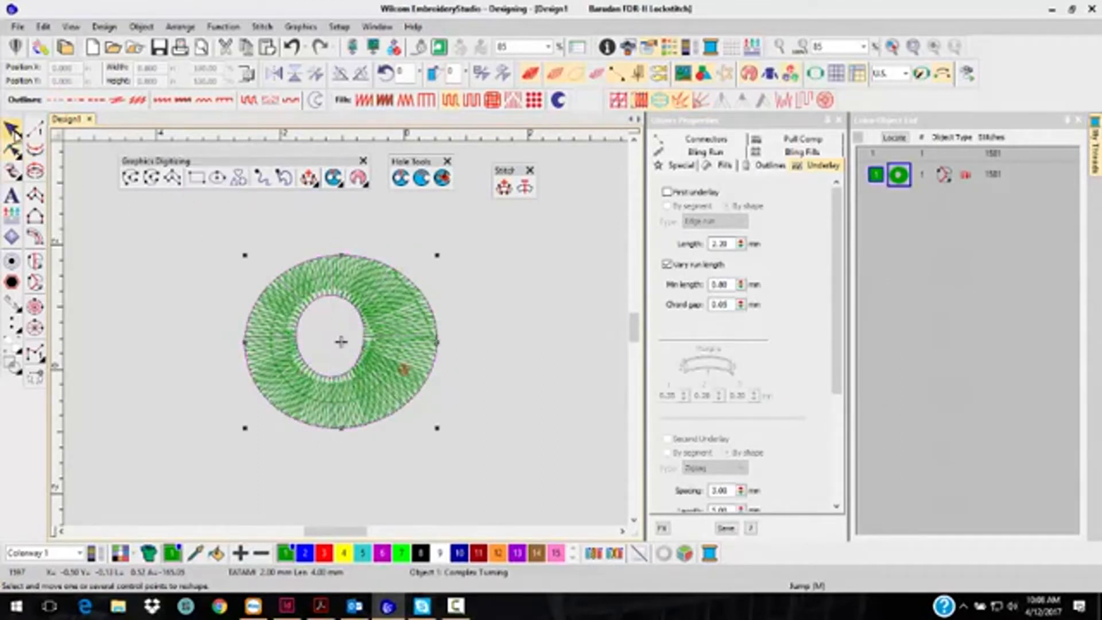
Examine the turning stitches around the hole, remove the stitch angles and open the oval's Complex Fill overlap and angle settings.
{"action": "scroll", "coordinate": [349, 338], "scroll_direction": "up", "scroll_amount": 2}
{"action": "scroll", "coordinate": [348, 339], "scroll_direction": "up", "scroll_amount": 1}
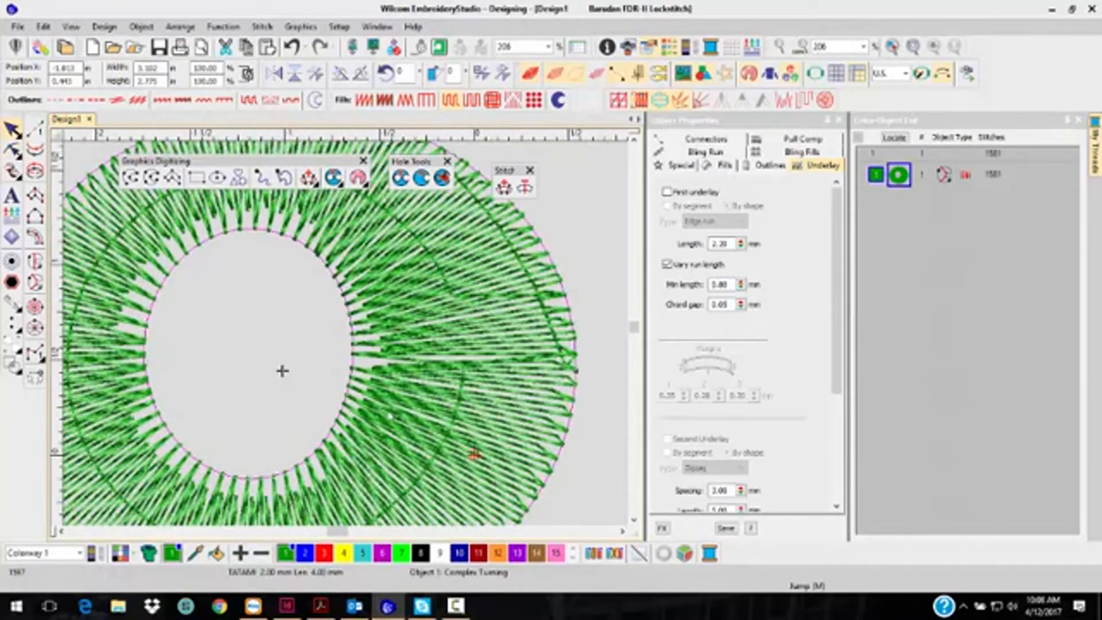
{"action": "scroll", "coordinate": [339, 425], "scroll_direction": "down", "scroll_amount": 3}
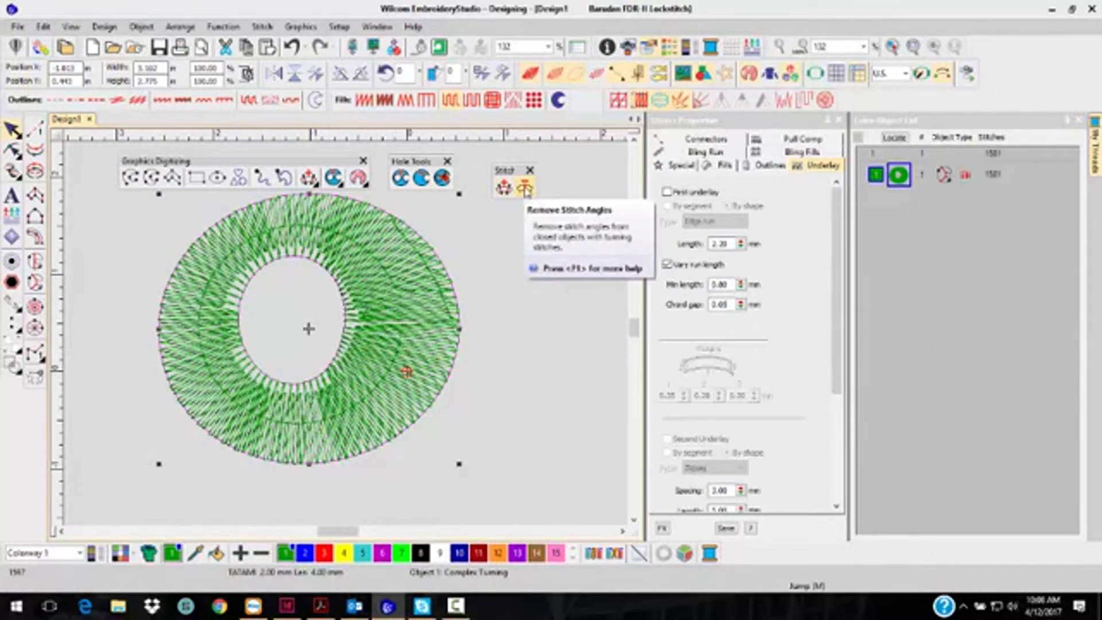
{"action": "left_click", "coordinate": [525, 189]}
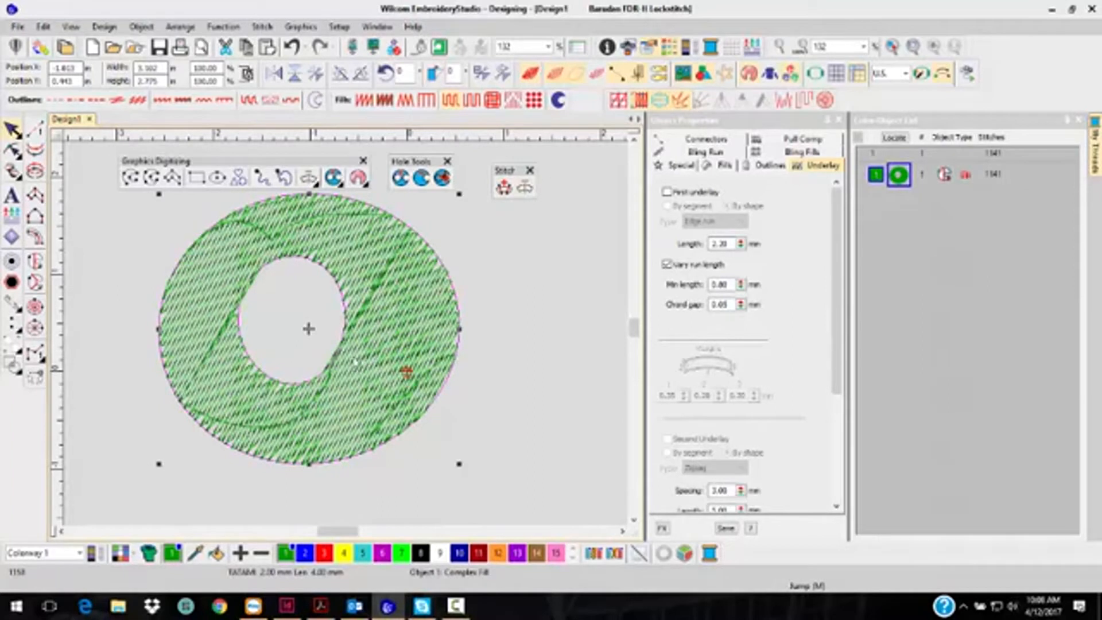
{"action": "left_click", "coordinate": [678, 166]}
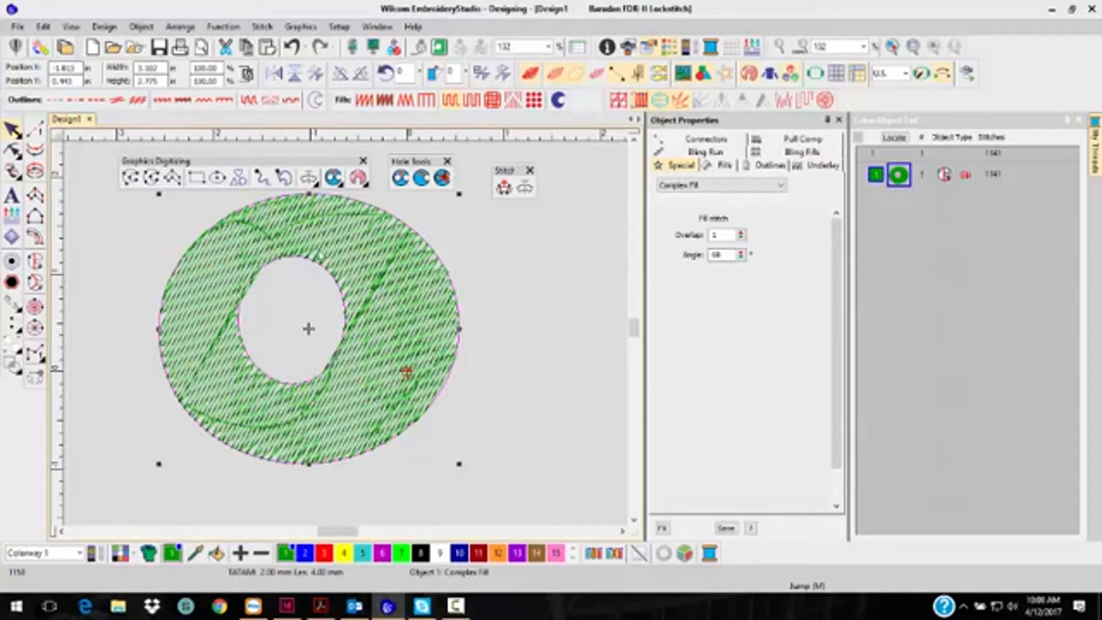
Convert the holed oval to a vector object and move it to the middle of the design area.
{"action": "right_click", "coordinate": [319, 200]}
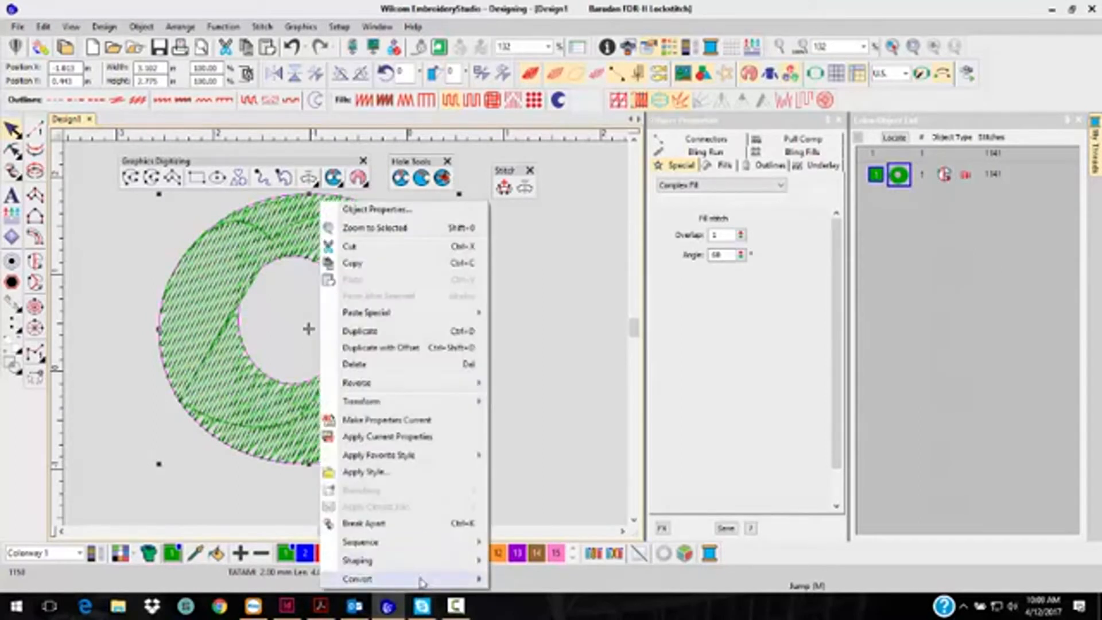
{"action": "mouse_move", "coordinate": [422, 581]}
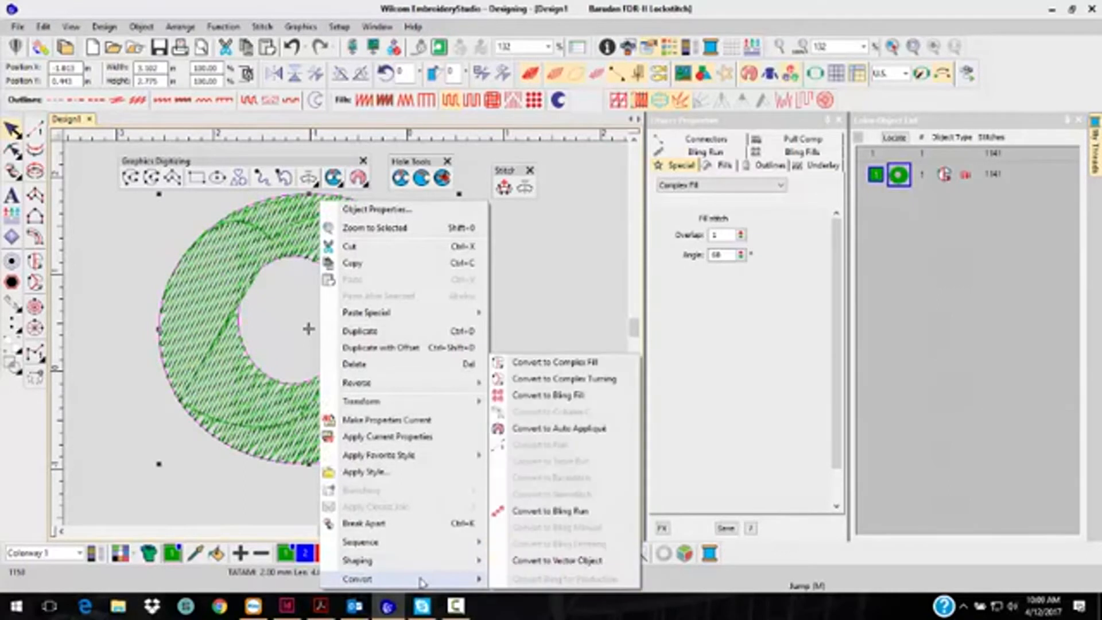
{"action": "left_click", "coordinate": [545, 563]}
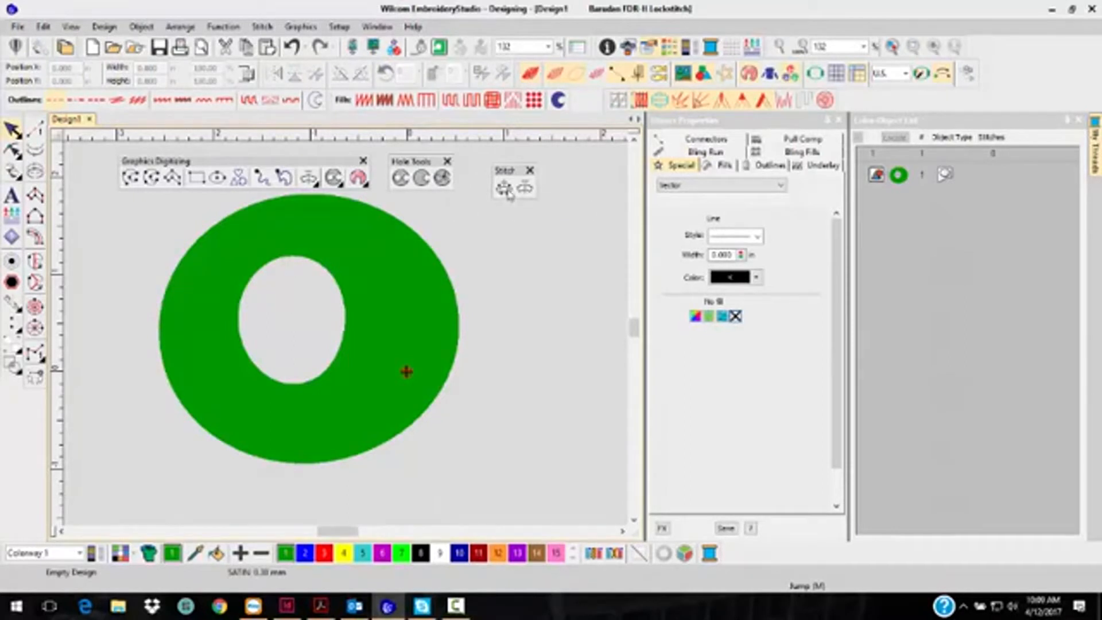
{"action": "left_click", "coordinate": [364, 276]}
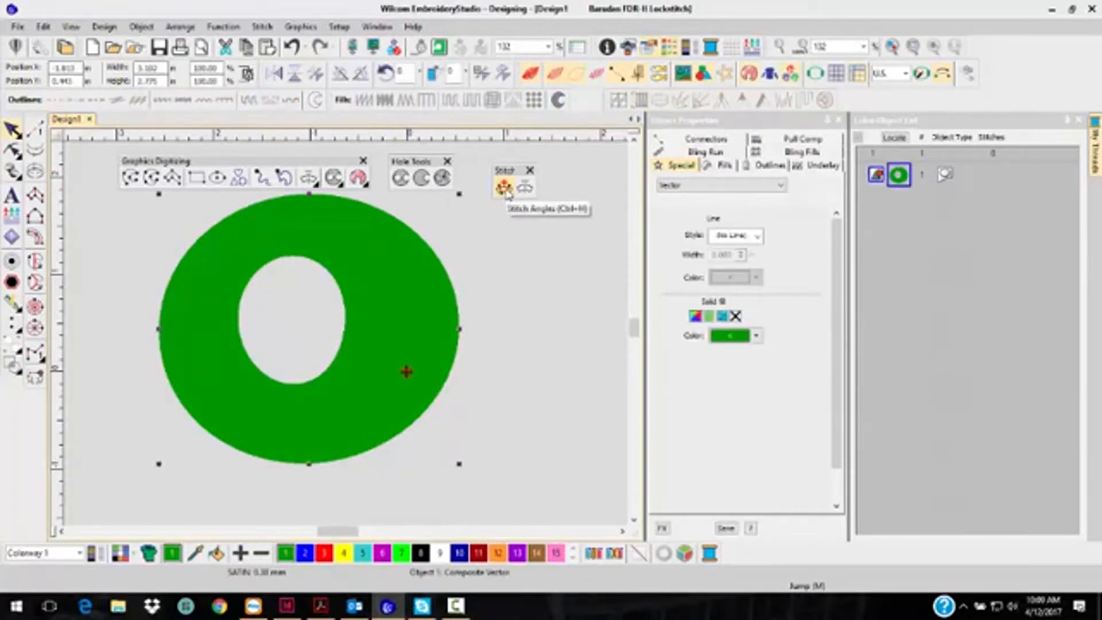
{"action": "scroll", "coordinate": [492, 239], "scroll_direction": "down", "scroll_amount": 1}
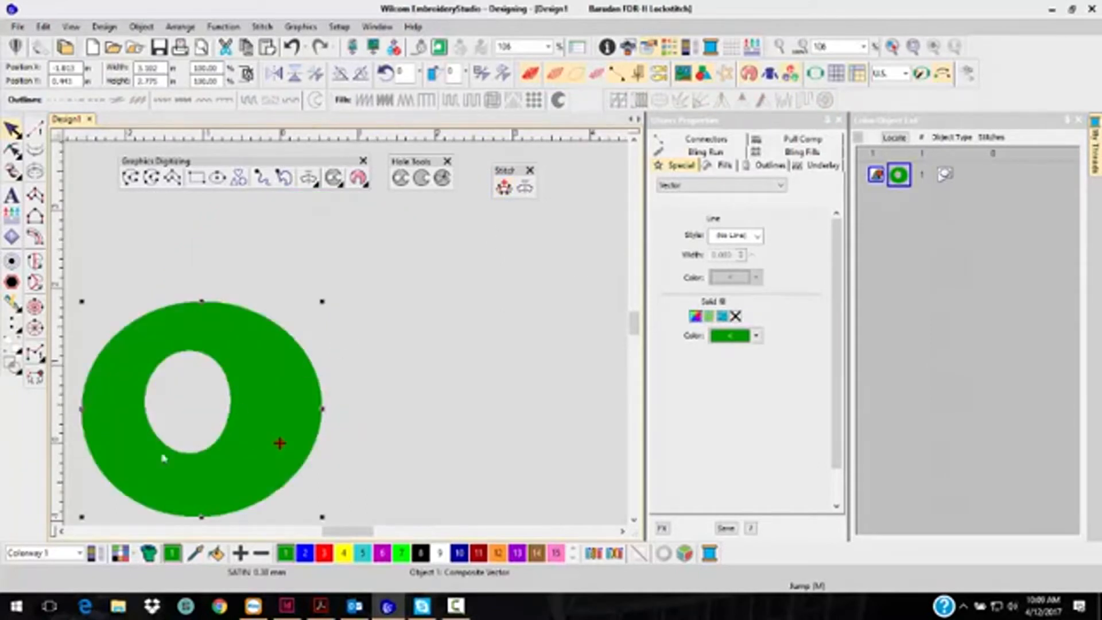
{"action": "left_click_drag", "start_coordinate": [251, 413], "coordinate": [389, 365]}
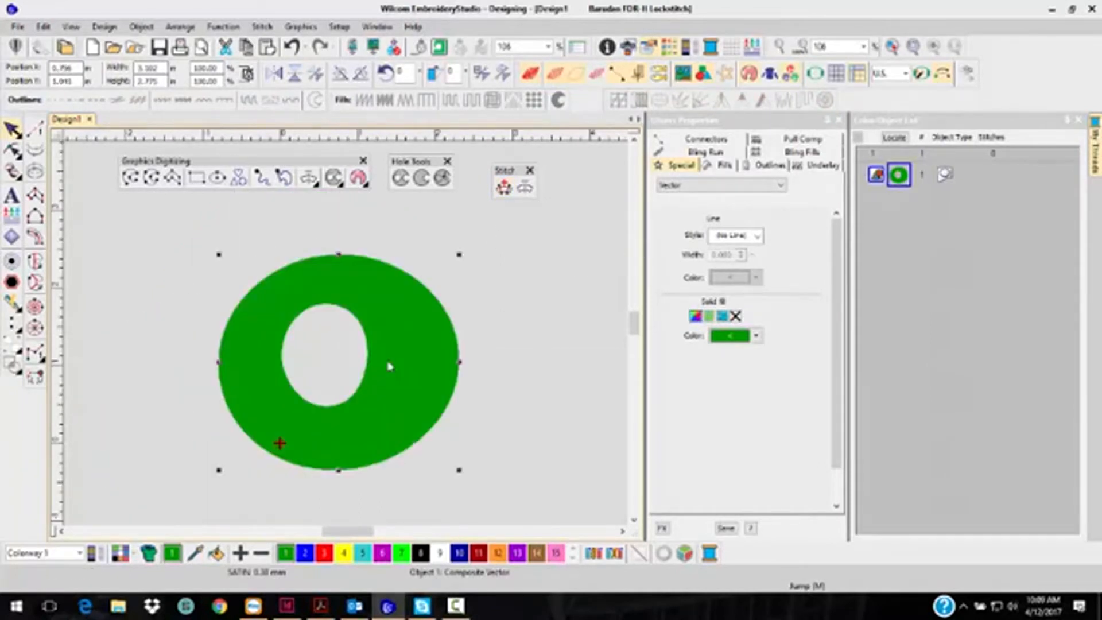
Apply four crossing stitch angles to the vector oval: one vertical, one horizontal and two diagonal.
{"action": "left_click", "coordinate": [504, 187]}
{"action": "left_click", "coordinate": [332, 231]}
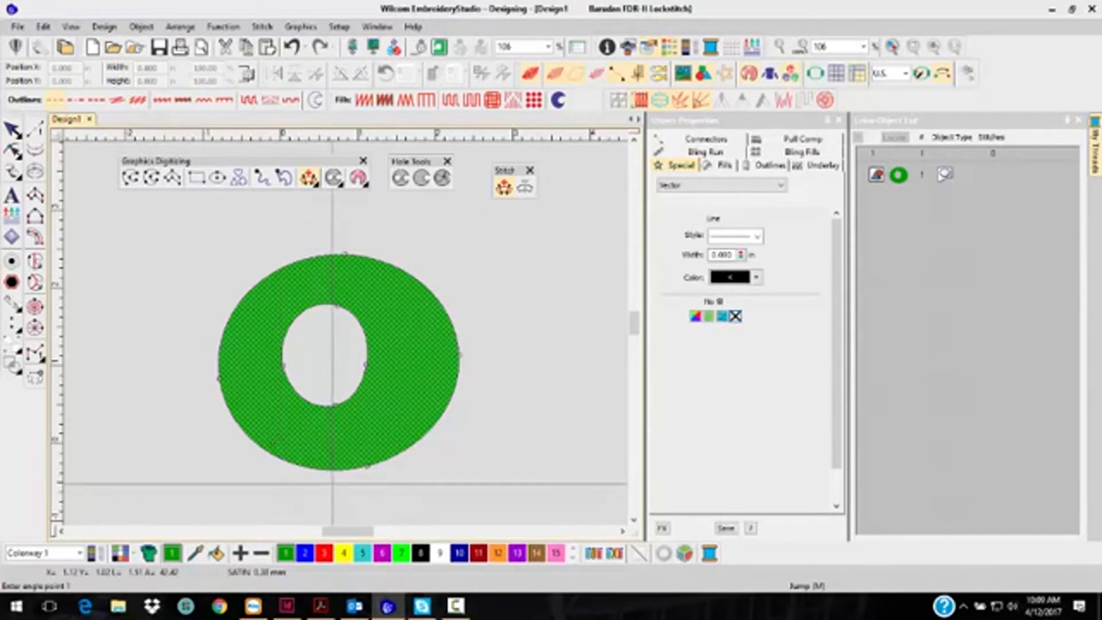
{"action": "left_click", "coordinate": [279, 443]}
{"action": "left_click", "coordinate": [331, 227]}
{"action": "left_click", "coordinate": [331, 481]}
{"action": "left_click", "coordinate": [208, 355]}
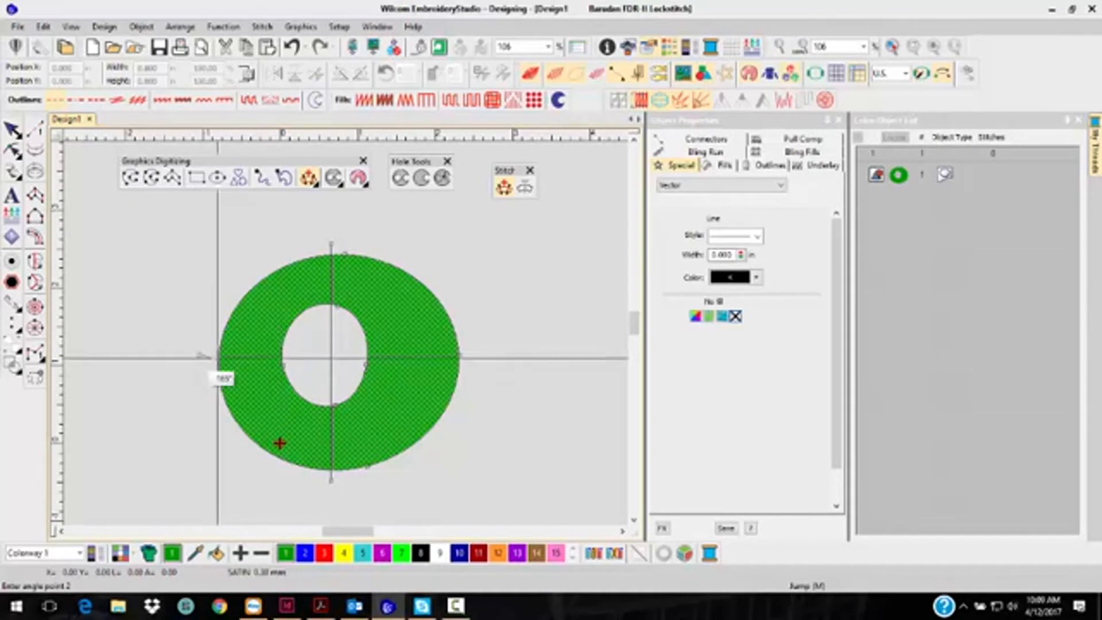
{"action": "left_click", "coordinate": [469, 355]}
{"action": "left_click", "coordinate": [442, 241]}
{"action": "left_click", "coordinate": [241, 451]}
{"action": "left_click", "coordinate": [238, 260]}
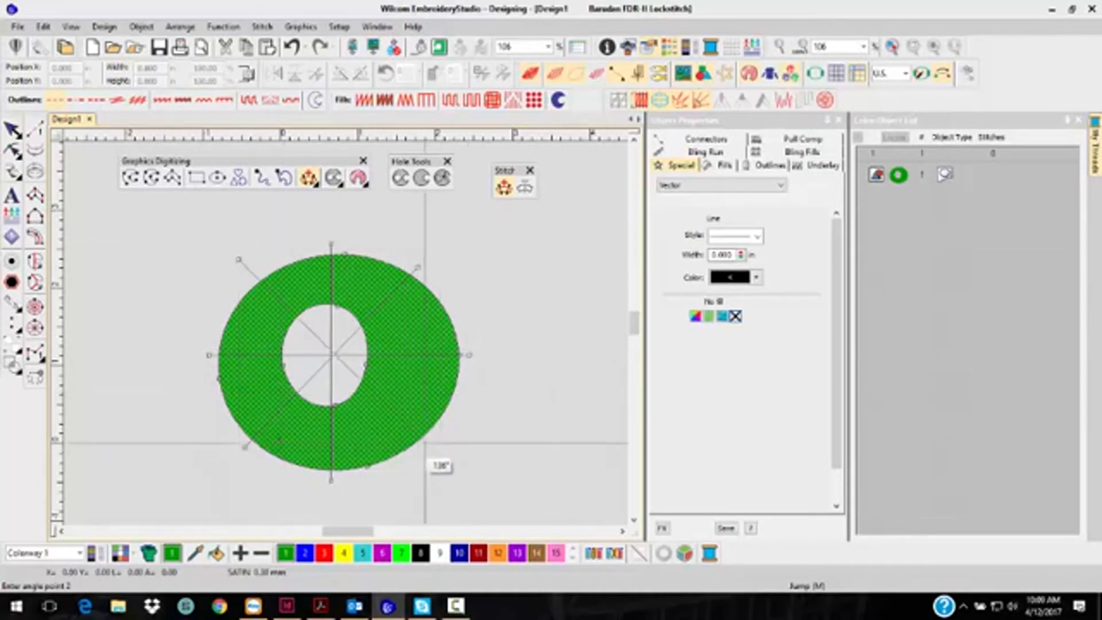
{"action": "left_click", "coordinate": [451, 469]}
{"action": "key", "text": "Return"}
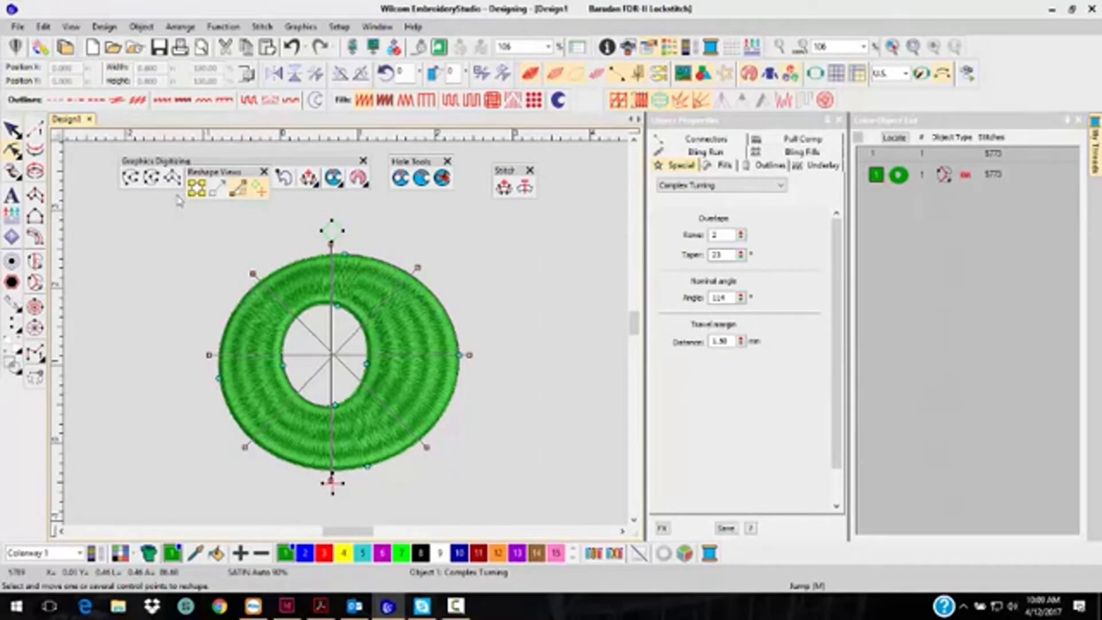
{"action": "left_click", "coordinate": [13, 129]}
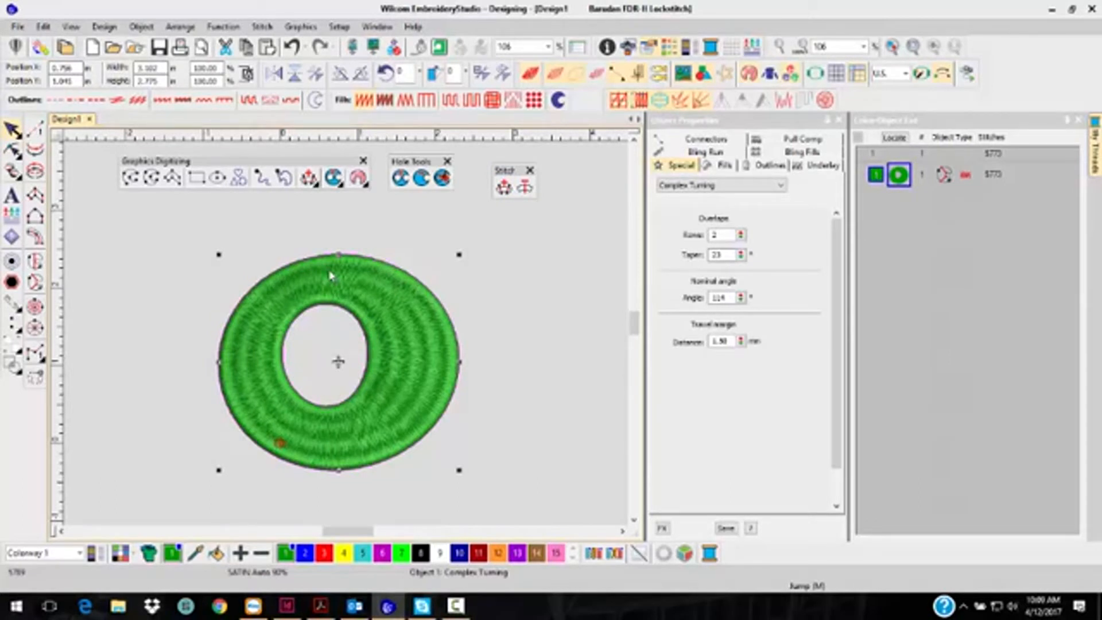
Undo the crossing stitch angles and give the vector oval a single horizontal stitch angle instead.
{"action": "left_click", "coordinate": [293, 47]}
{"action": "left_click", "coordinate": [504, 187]}
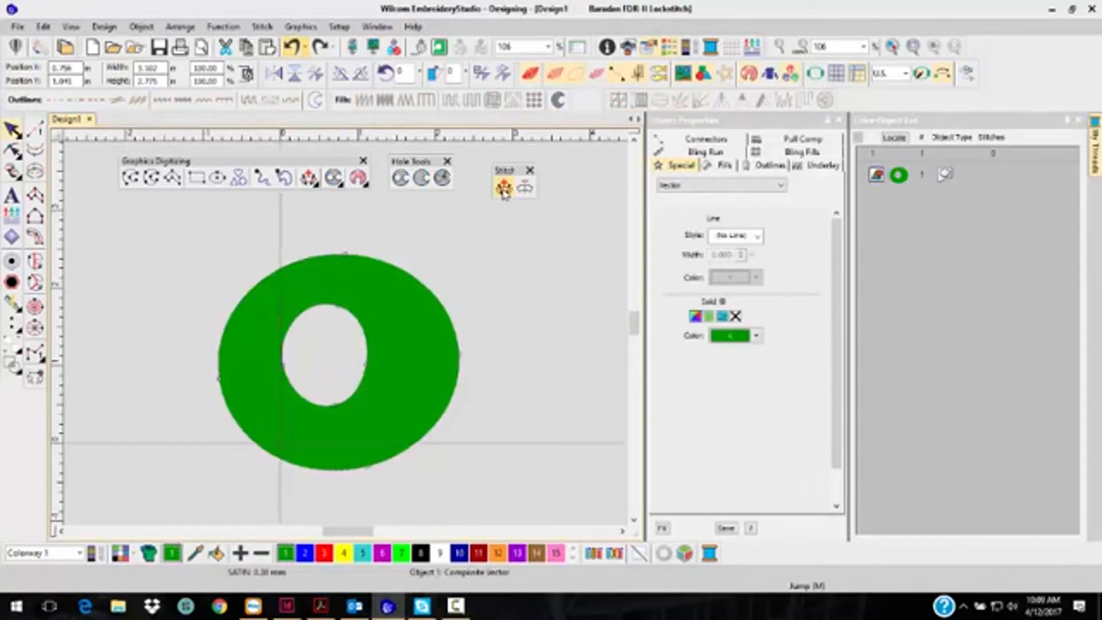
{"action": "left_click", "coordinate": [498, 376]}
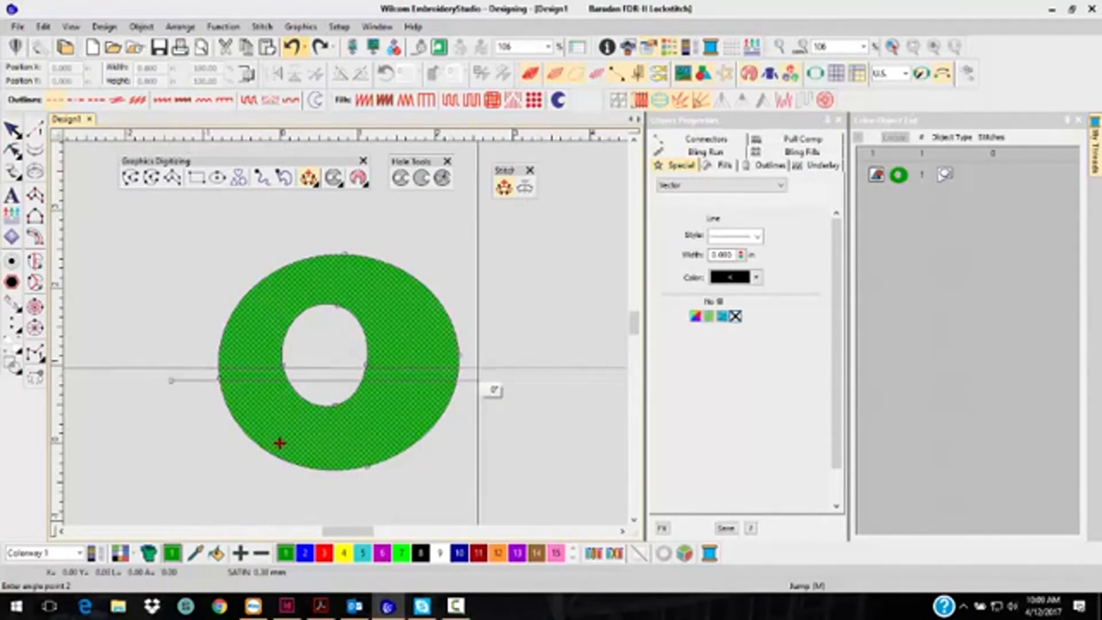
{"action": "key", "text": "Return"}
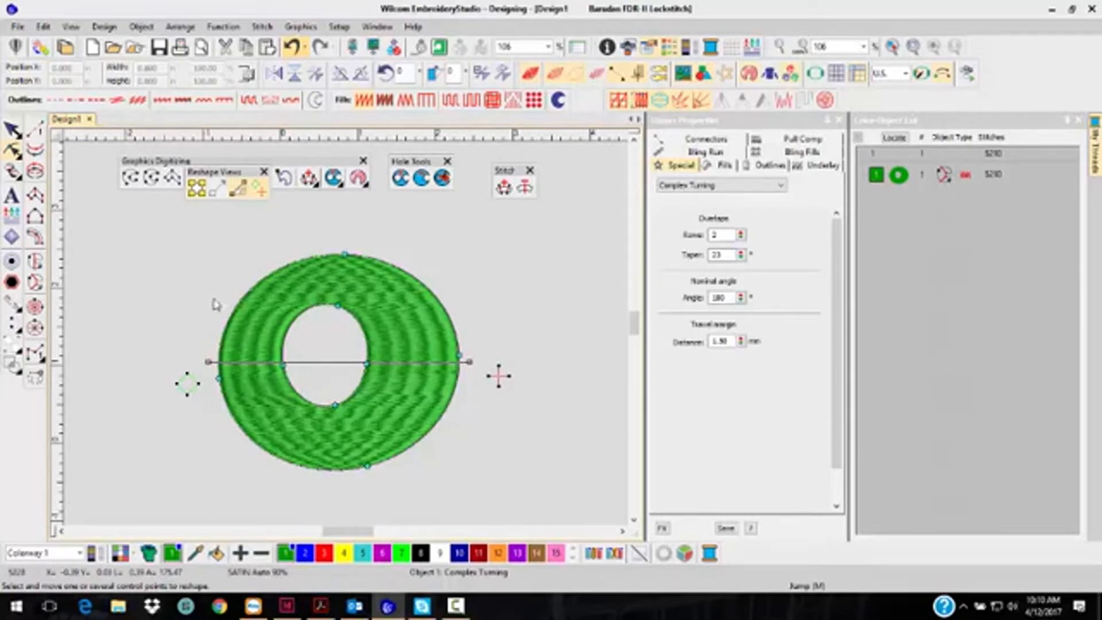
{"action": "key", "text": "Escape"}
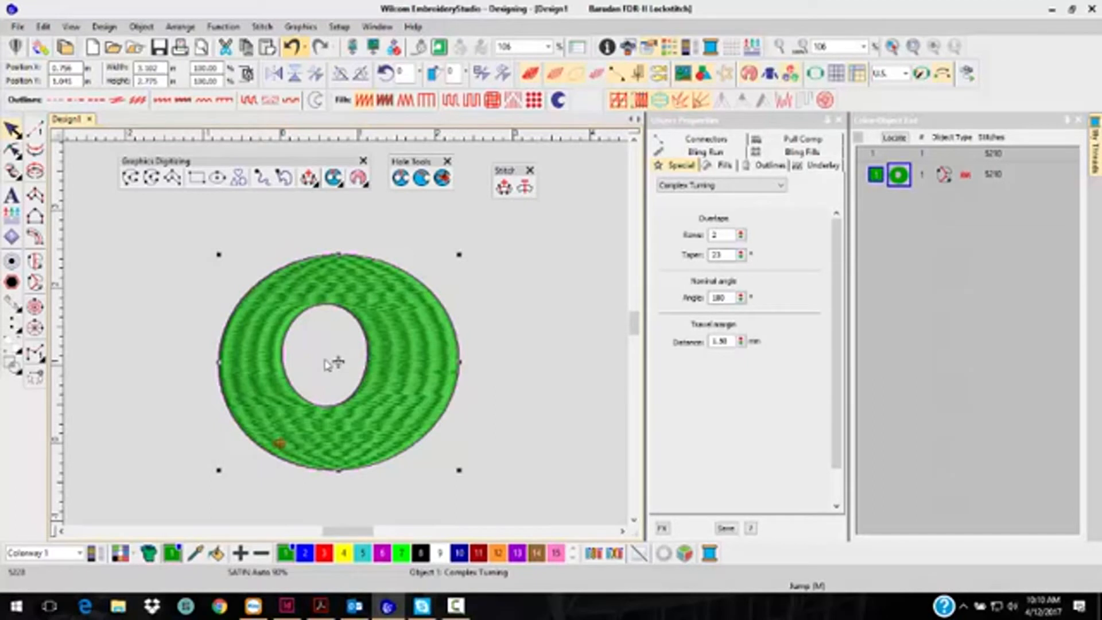
Delete the holed oval and close the floating Hole Tools and Stitch toolbars.
{"action": "key", "text": "Delete"}
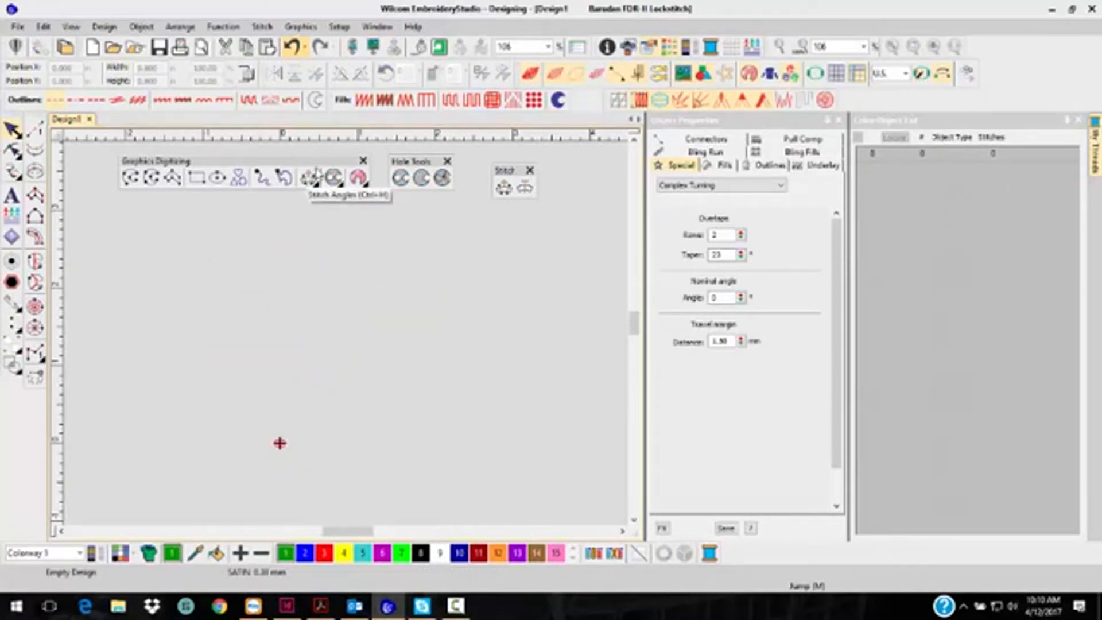
{"action": "left_click", "coordinate": [447, 161]}
{"action": "left_click", "coordinate": [530, 171]}
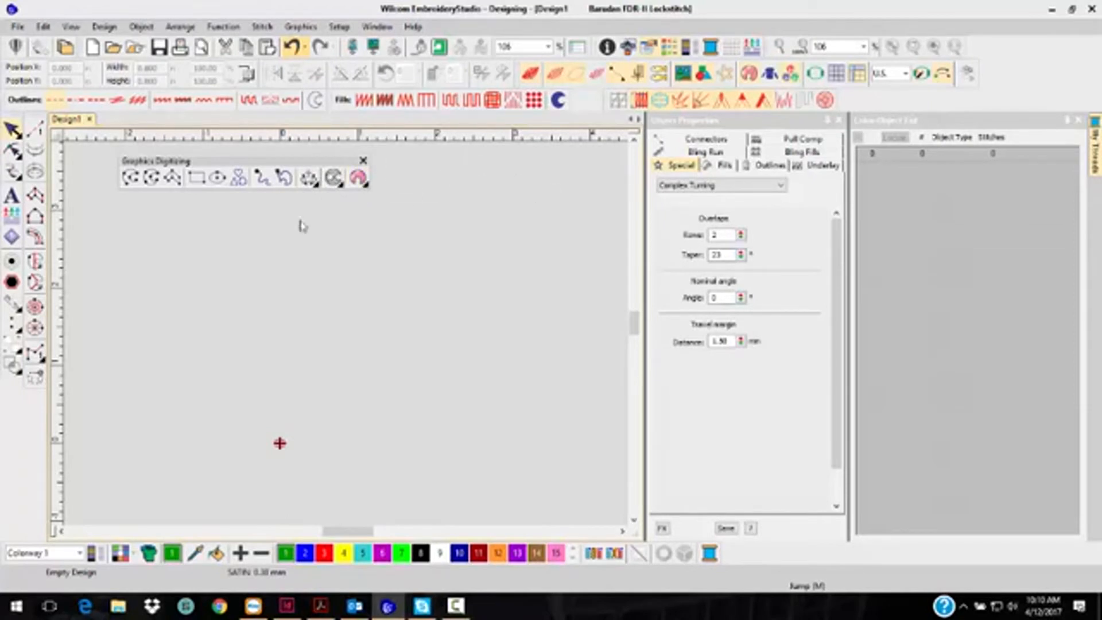
Draw three overlapping rectangles: one about 3.66 by 2.50 in, a second offset to its lower right, and one about 2.11 in square inside the second.
{"action": "left_click", "coordinate": [197, 179]}
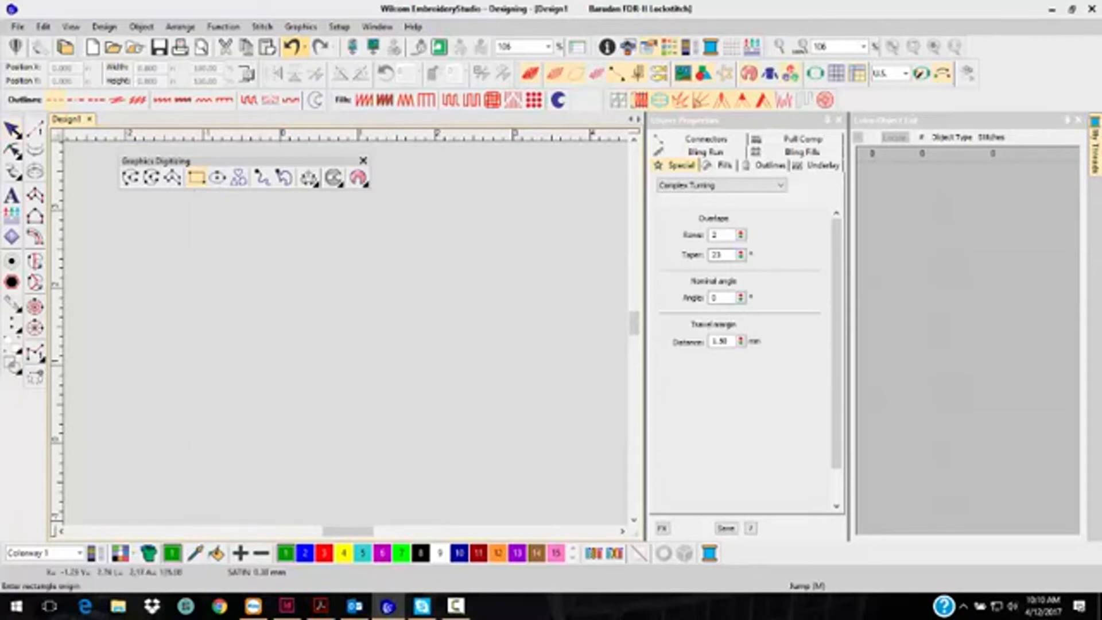
{"action": "left_click", "coordinate": [165, 223]}
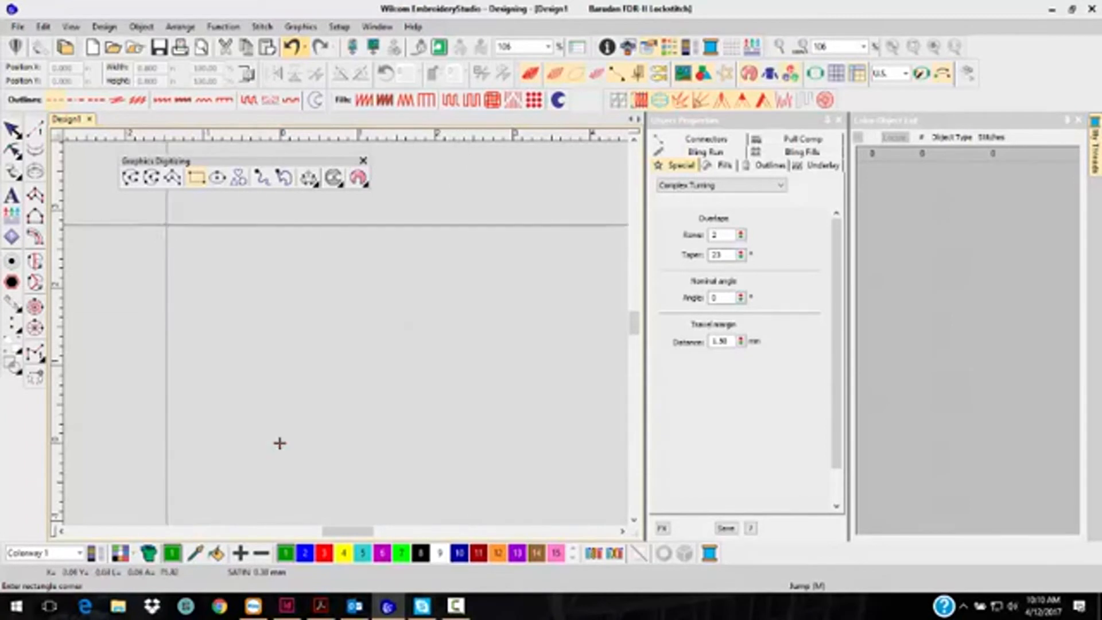
{"action": "left_click", "coordinate": [448, 419]}
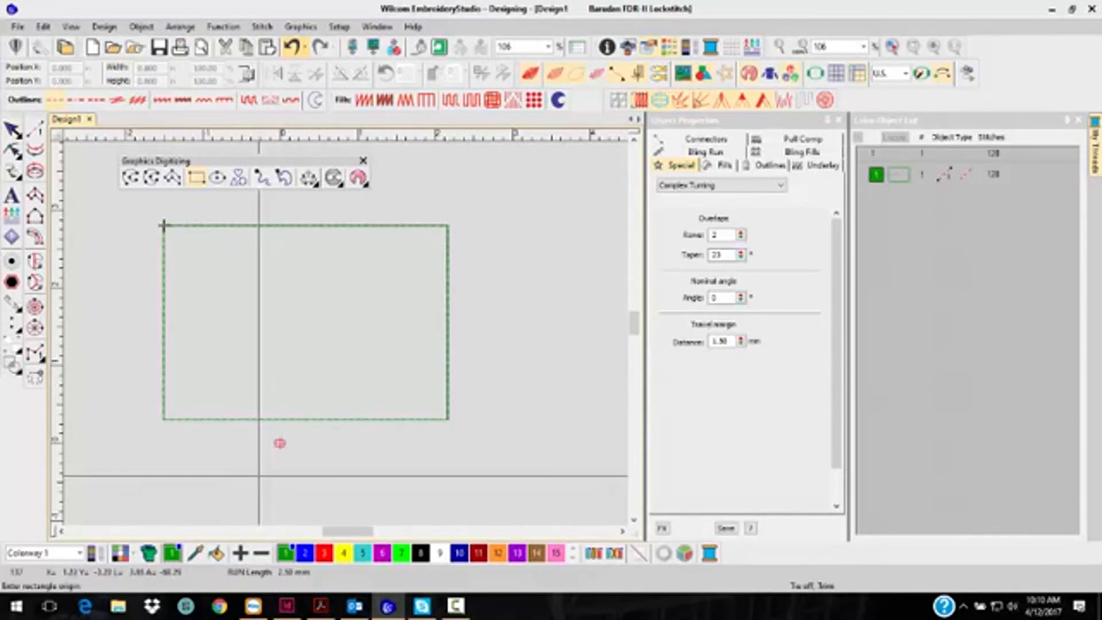
{"action": "left_click", "coordinate": [259, 475]}
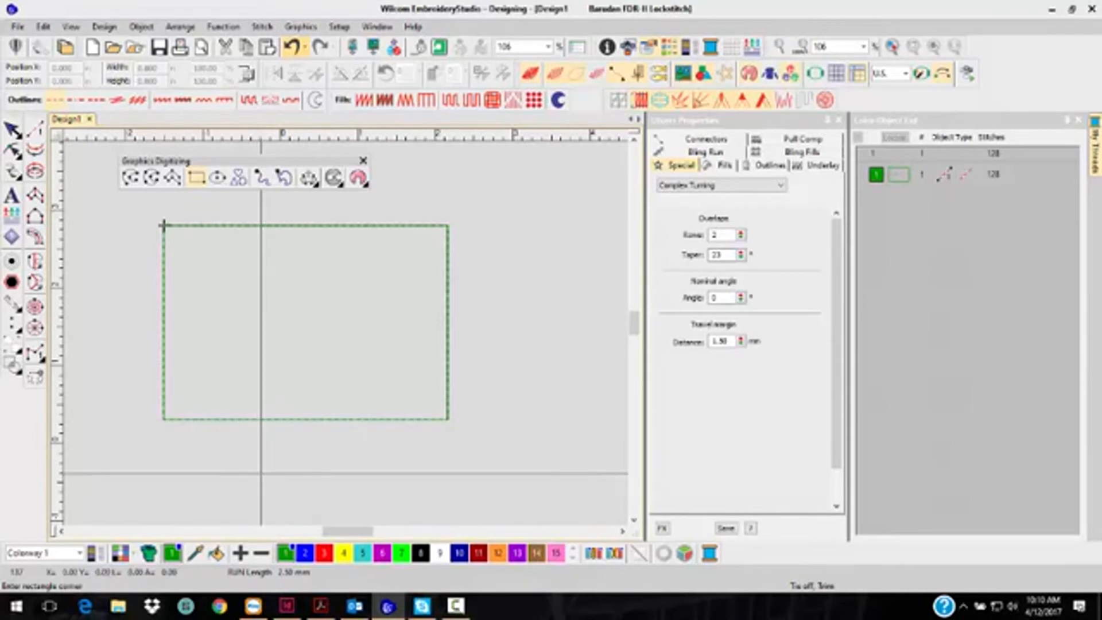
{"action": "left_click", "coordinate": [514, 264]}
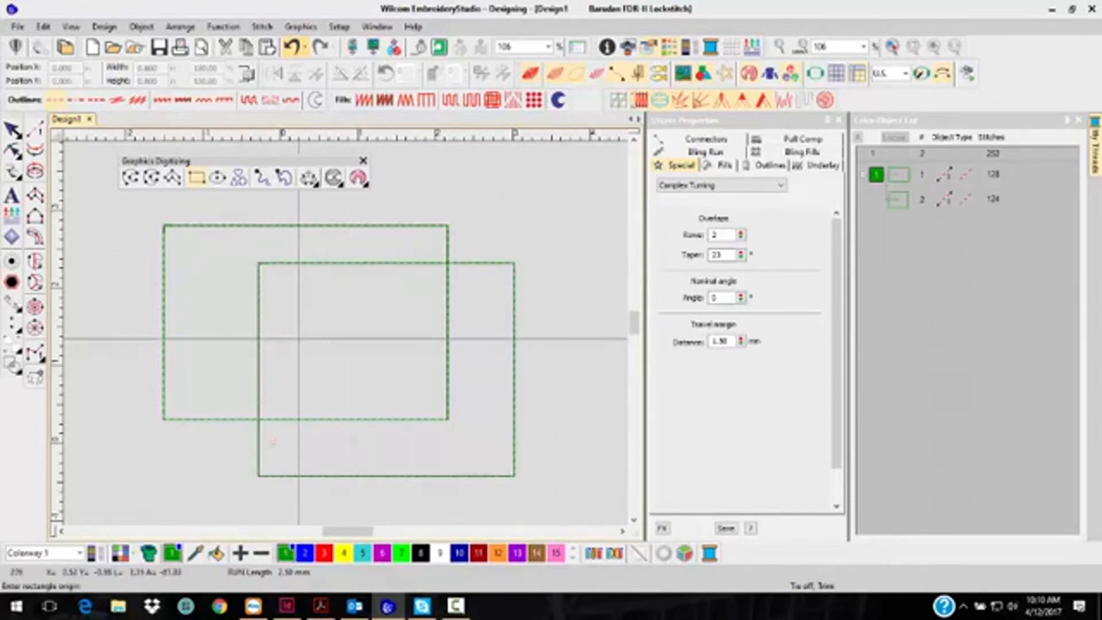
{"action": "left_click", "coordinate": [302, 302]}
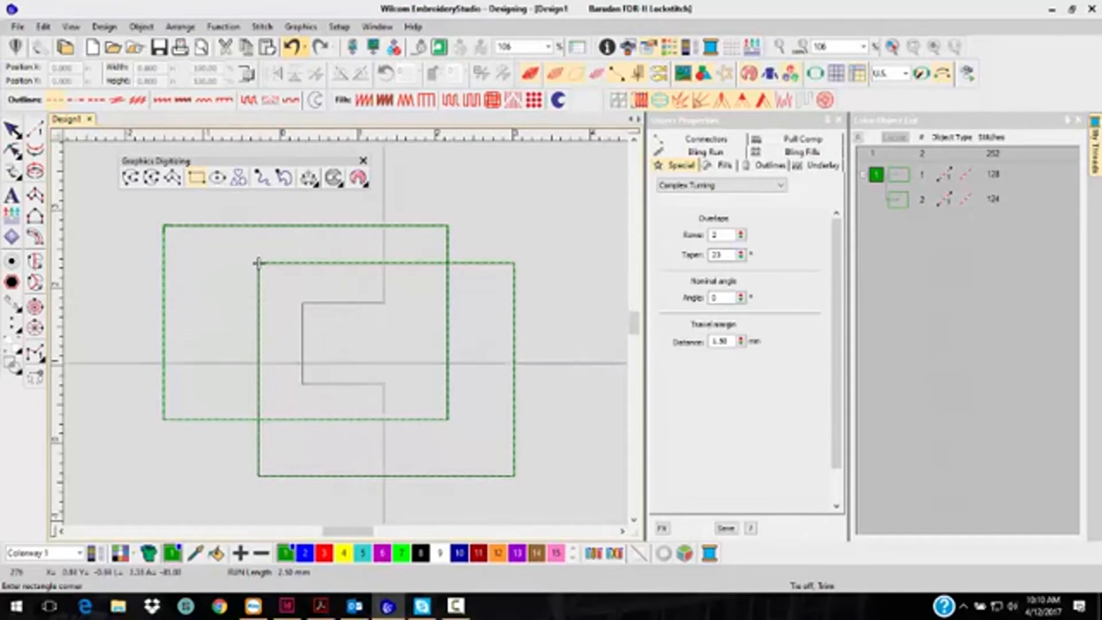
{"action": "left_click", "coordinate": [467, 465]}
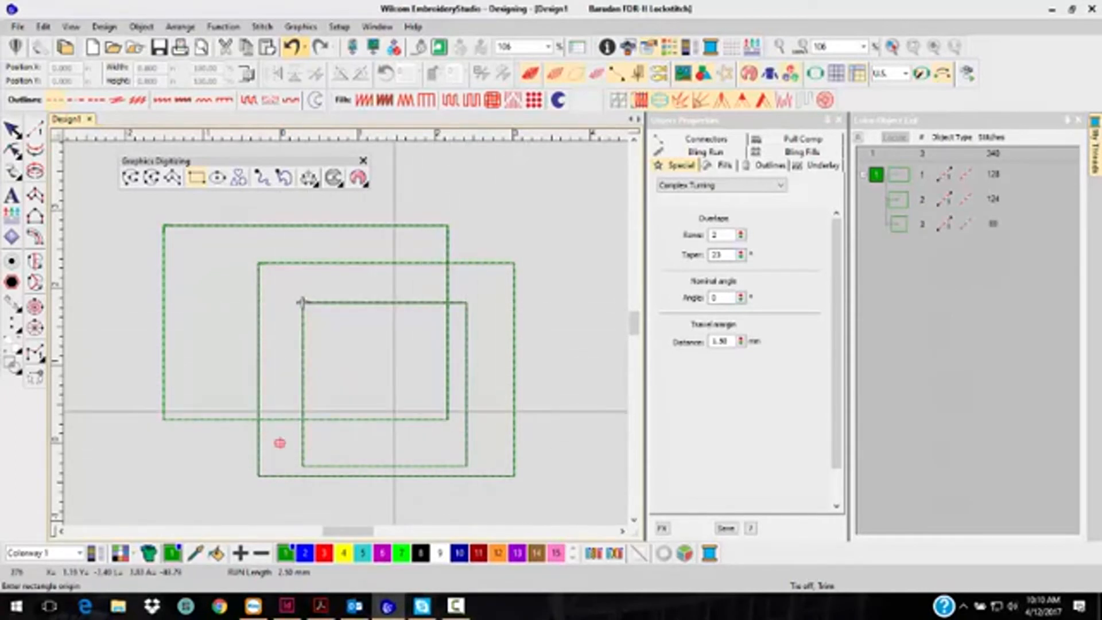
{"action": "key", "text": "Escape"}
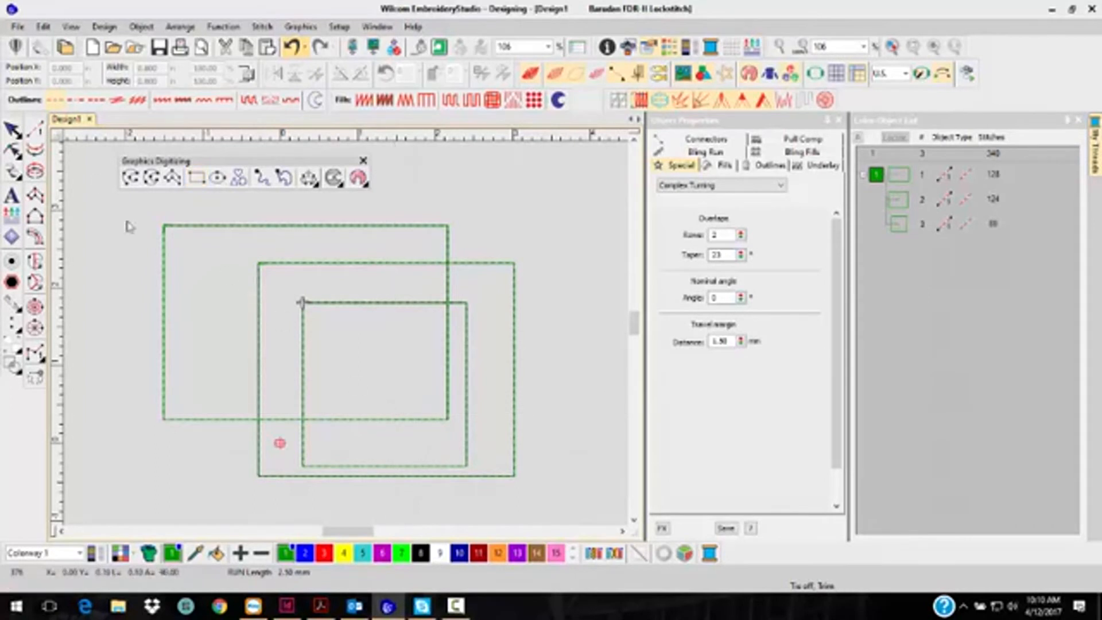
Give the first, upper-left rectangle a Tatami fill and recolor it red with color 3.
{"action": "left_click", "coordinate": [10, 127]}
{"action": "left_click", "coordinate": [292, 225]}
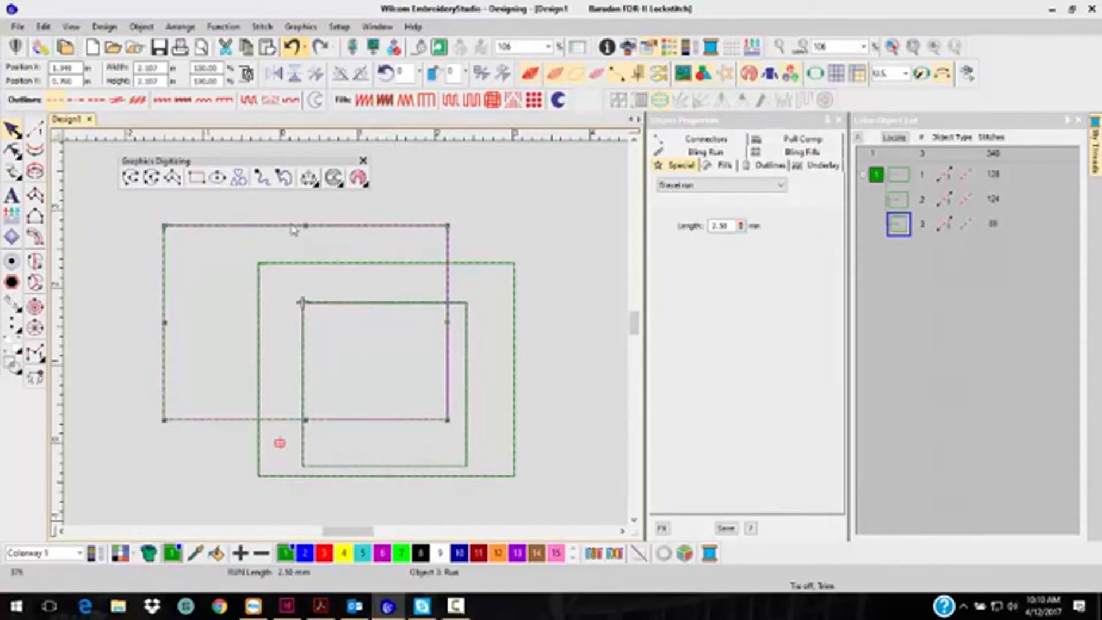
{"action": "left_click", "coordinate": [382, 103]}
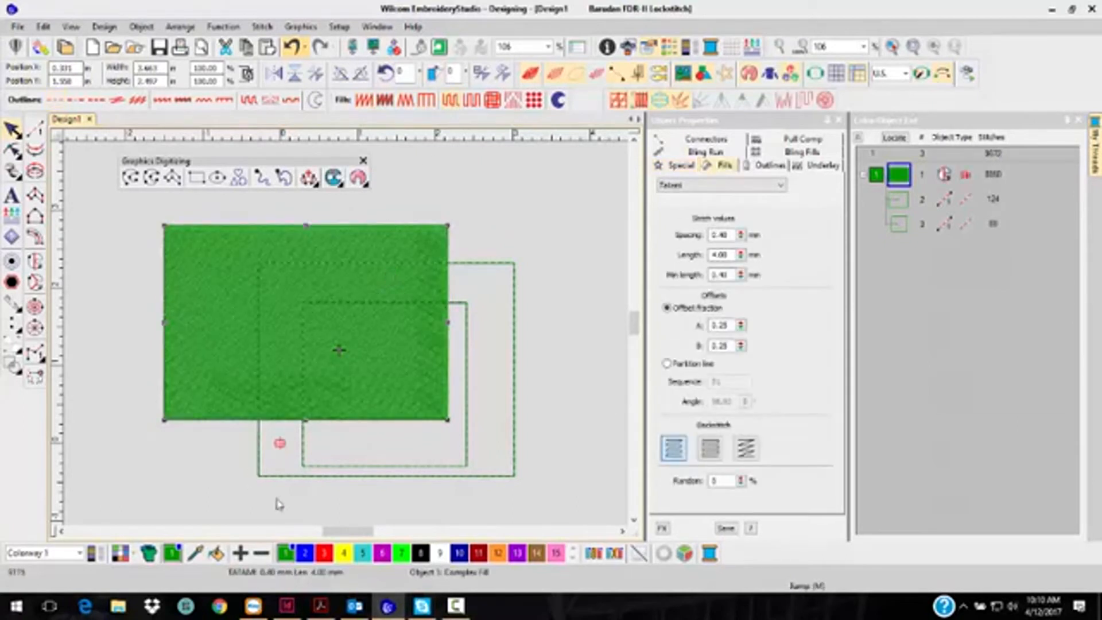
{"action": "left_click", "coordinate": [324, 554]}
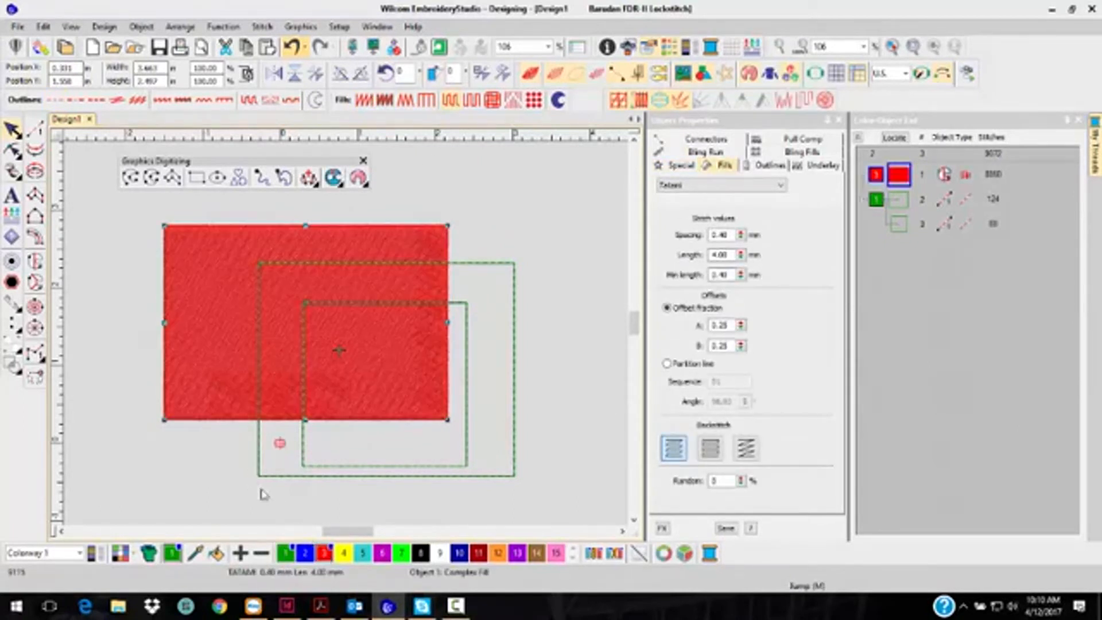
Select all three rectangles and delete them.
{"action": "left_click", "coordinate": [116, 249]}
{"action": "left_click_drag", "start_coordinate": [503, 484], "coordinate": [527, 489]}
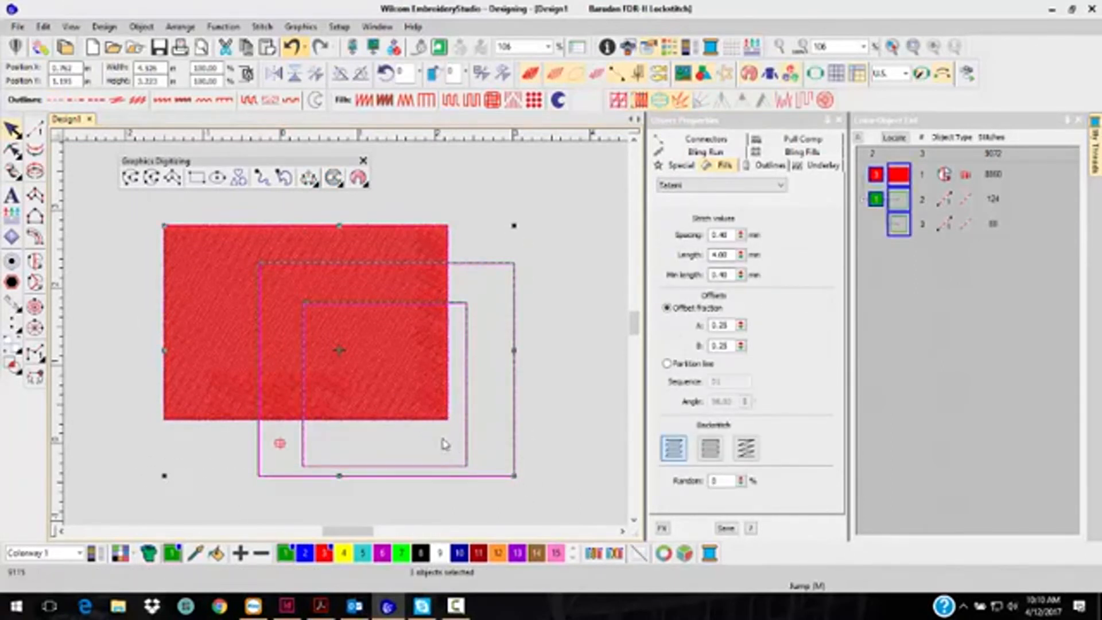
{"action": "key", "text": "Delete"}
Draw a circle about 3.61 in in diameter from its center with the Ellipse tool.
{"action": "left_click", "coordinate": [217, 177]}
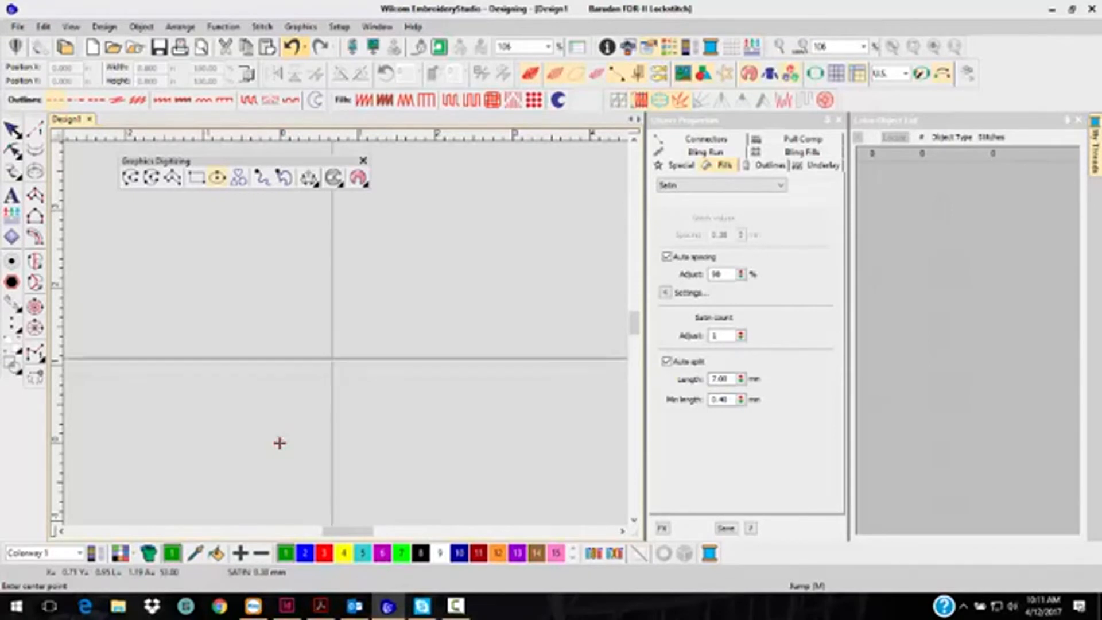
{"action": "left_click", "coordinate": [335, 345]}
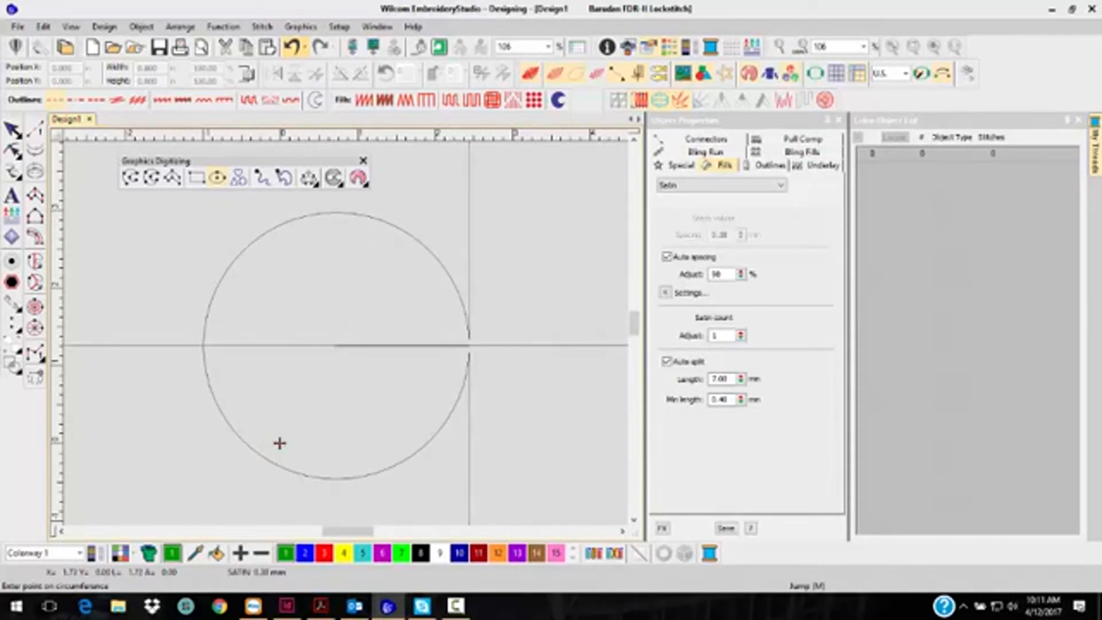
{"action": "left_click", "coordinate": [279, 444]}
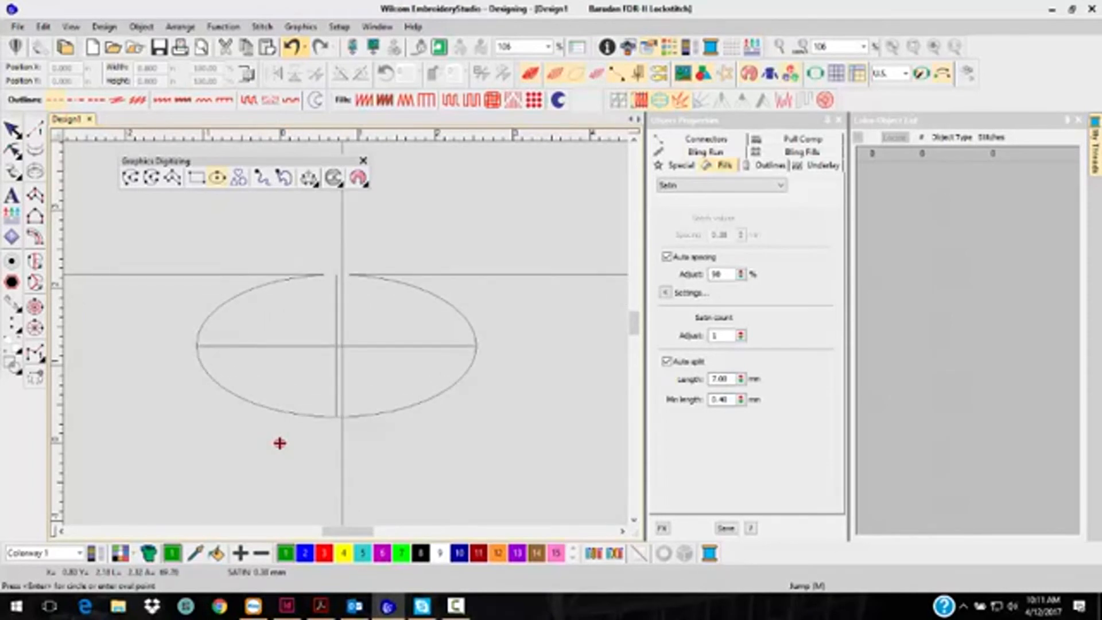
{"action": "key", "text": "Return"}
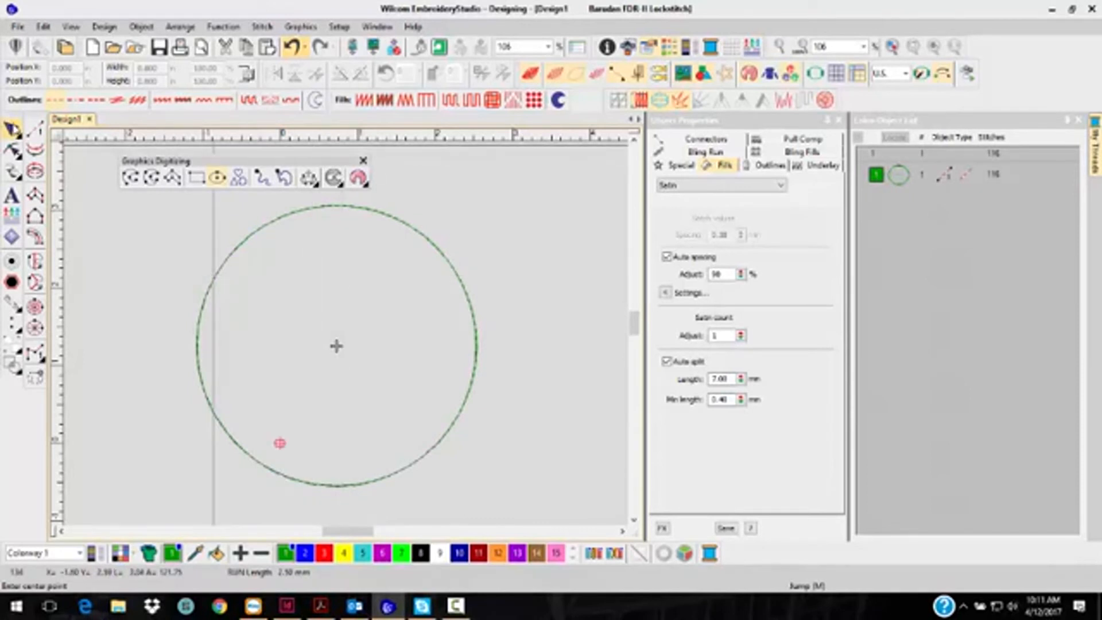
Try a Tatami fill on the circle and switch it to a satin outline.
{"action": "left_click", "coordinate": [11, 129]}
{"action": "left_click", "coordinate": [452, 104]}
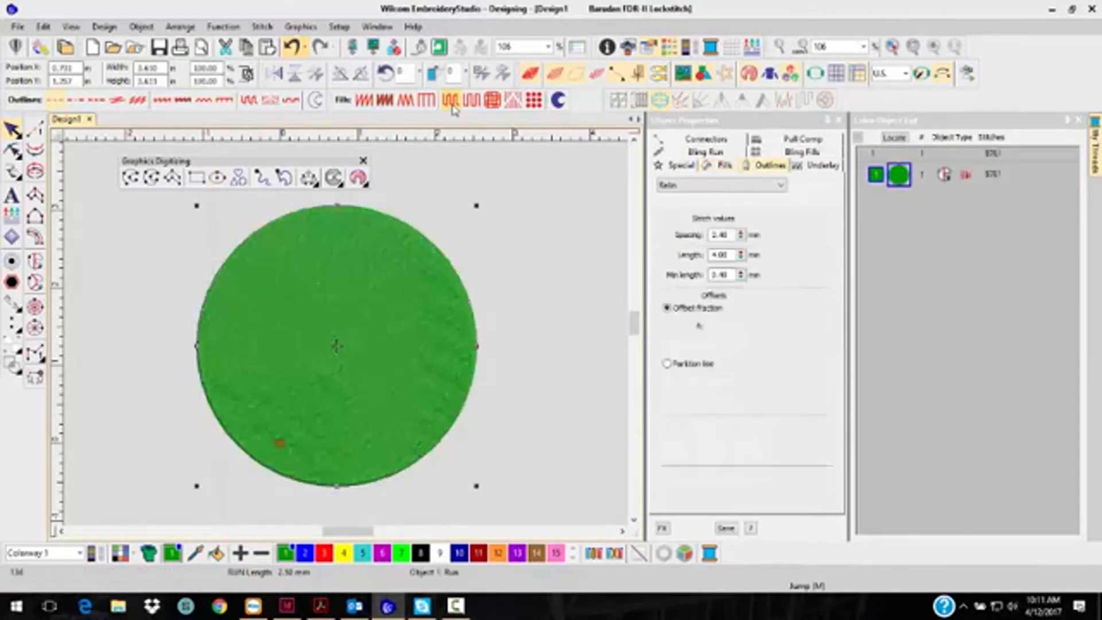
{"action": "left_click", "coordinate": [168, 104]}
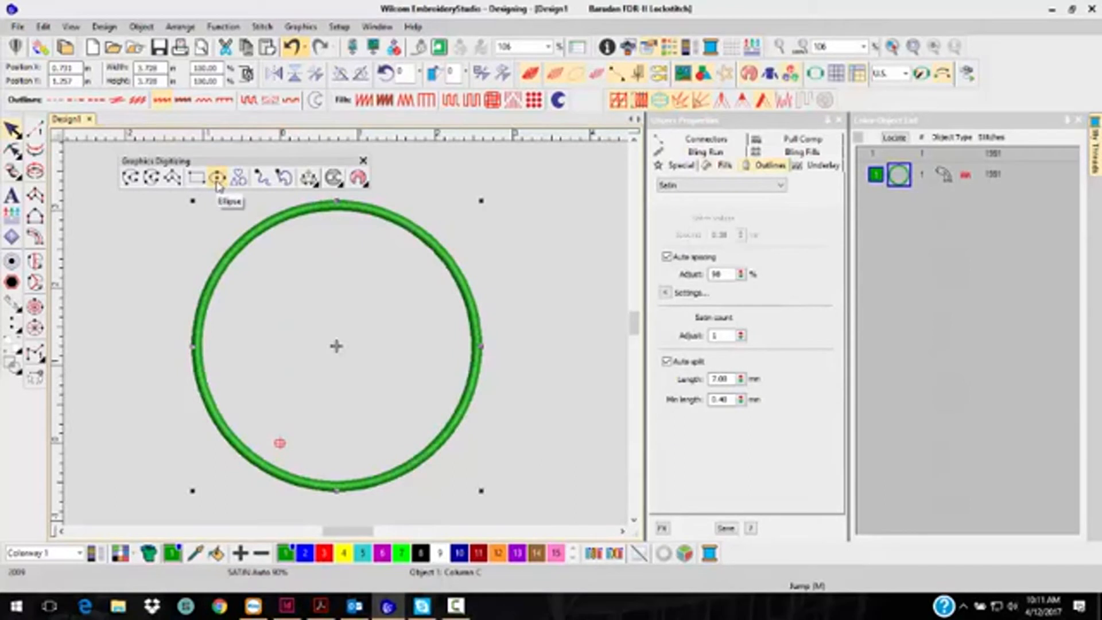
Delete the circle and place the five-petal flower border W, about 3.43 in wide and 3.41 in high.
{"action": "key", "text": "Delete"}
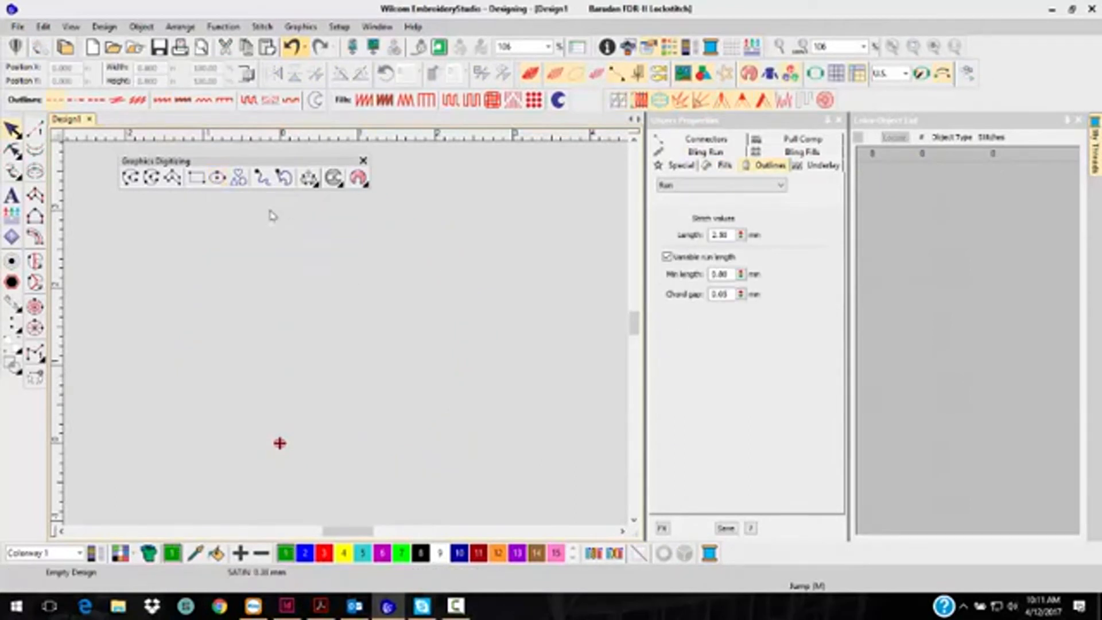
{"action": "left_click", "coordinate": [240, 179]}
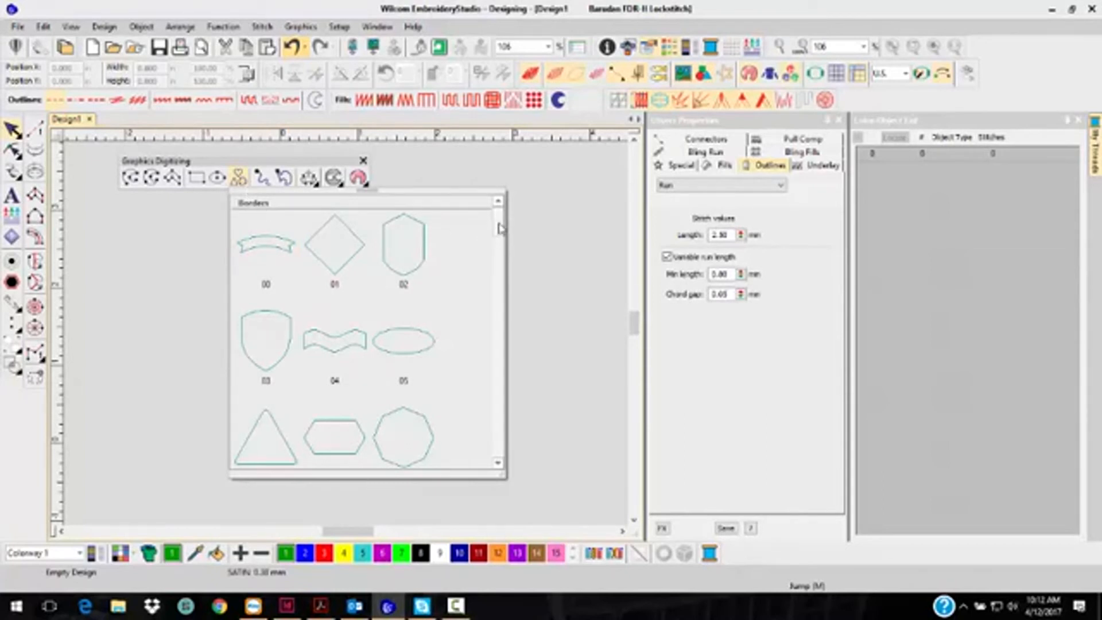
{"action": "left_click_drag", "start_coordinate": [499, 229], "coordinate": [496, 338]}
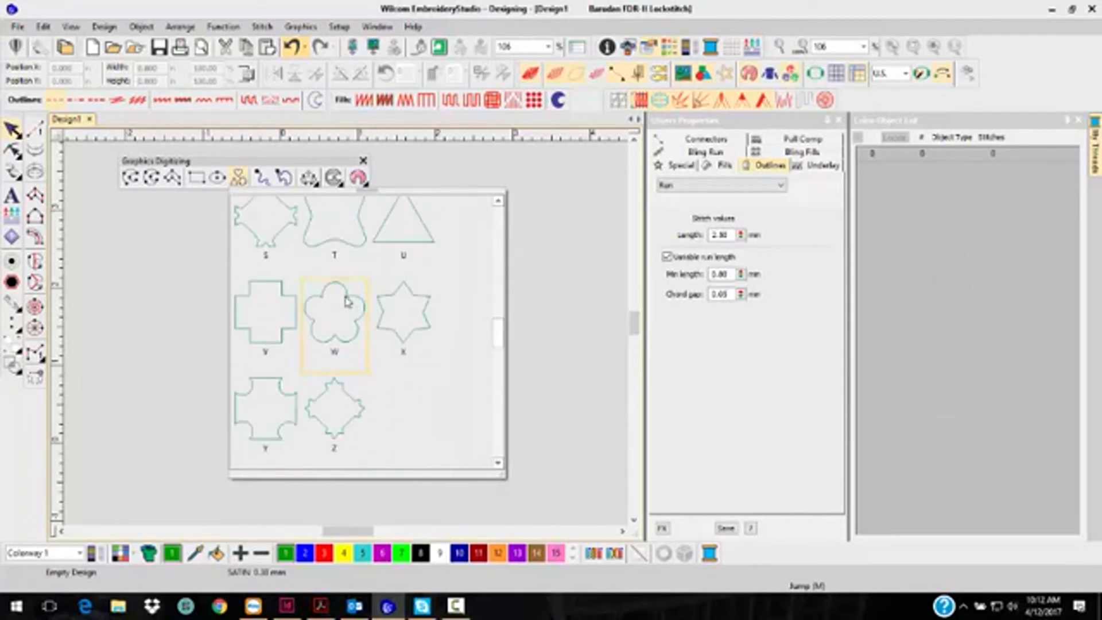
{"action": "left_click", "coordinate": [346, 300]}
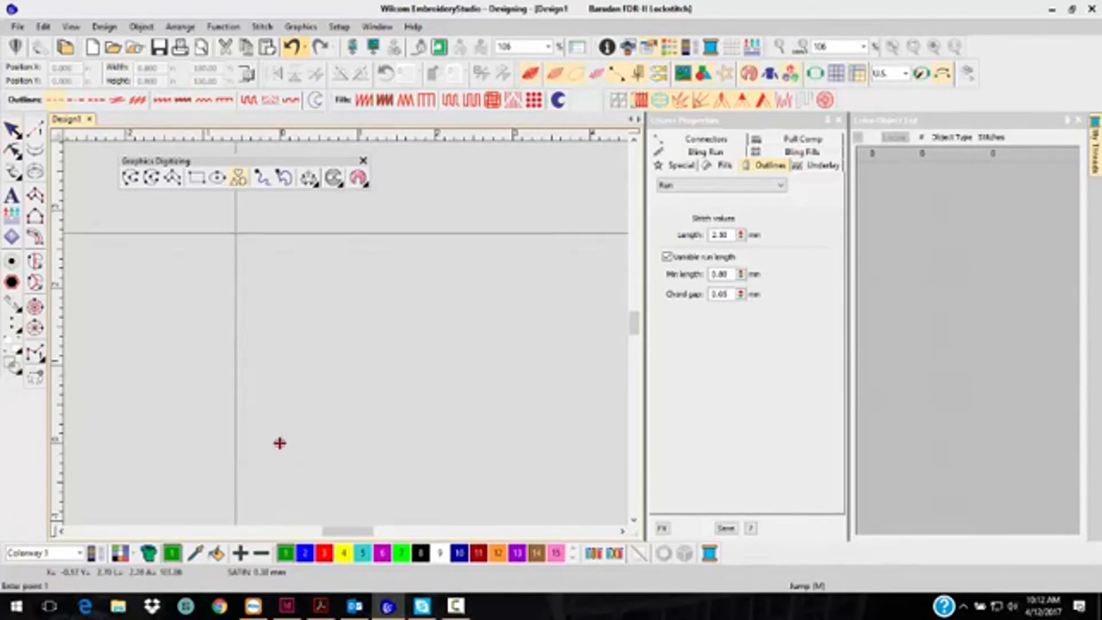
{"action": "left_click", "coordinate": [217, 219]}
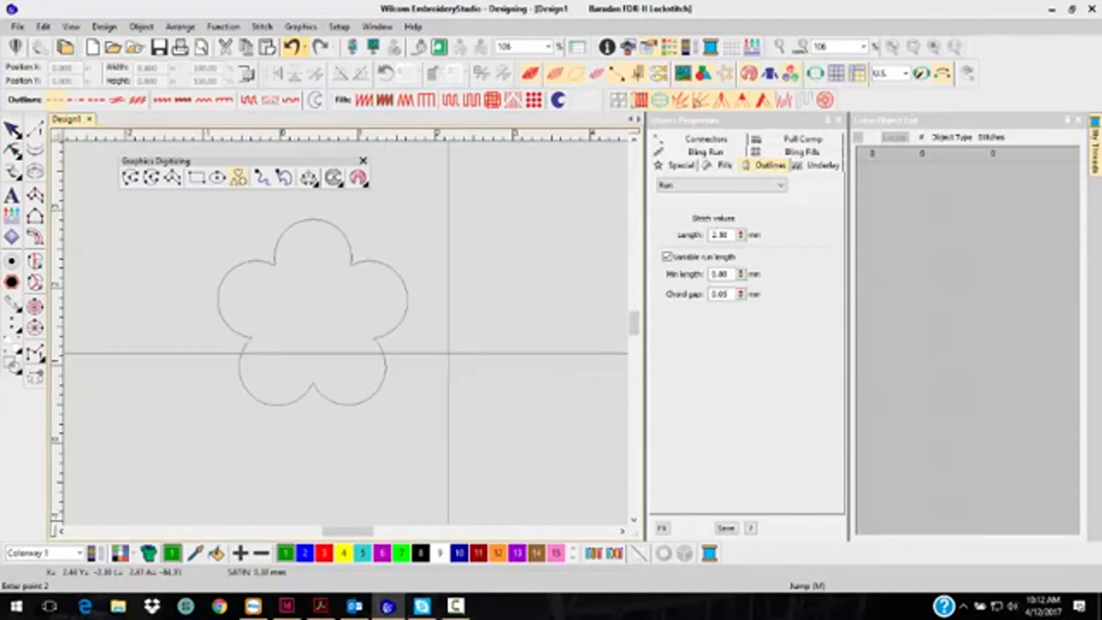
{"action": "left_click", "coordinate": [279, 443]}
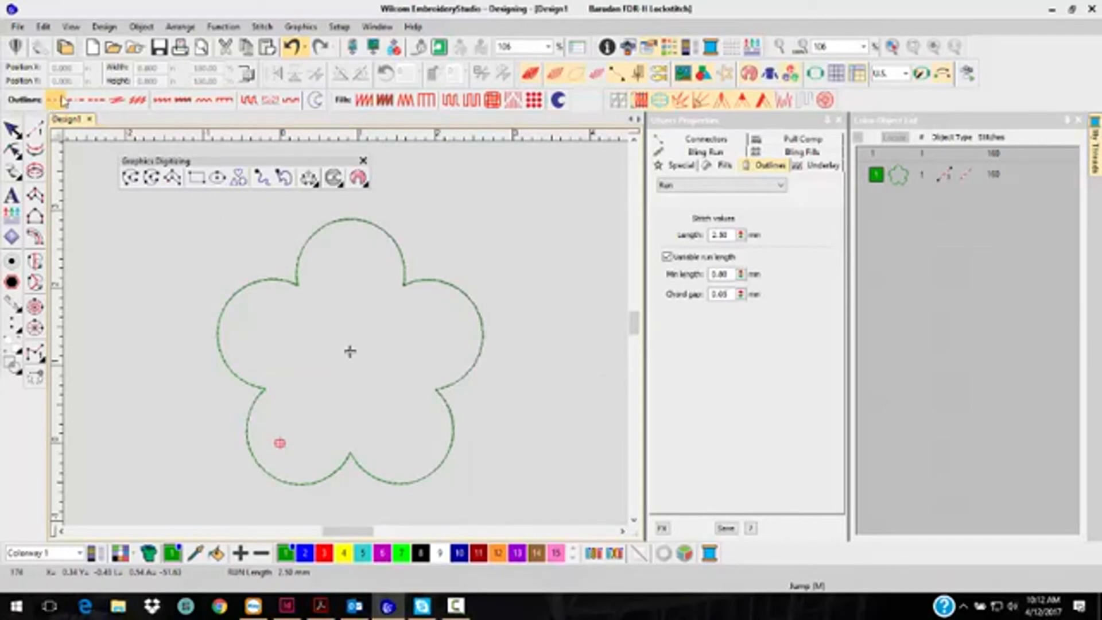
Select the flower, give it a Tatami fill and delete it.
{"action": "left_click", "coordinate": [12, 130]}
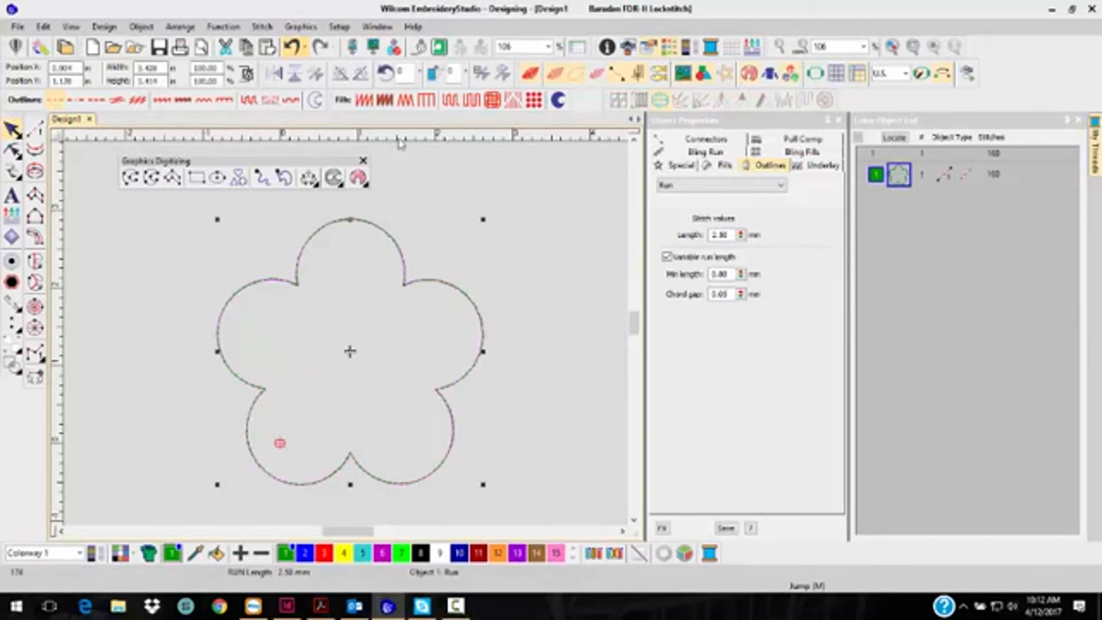
{"action": "left_click", "coordinate": [451, 102]}
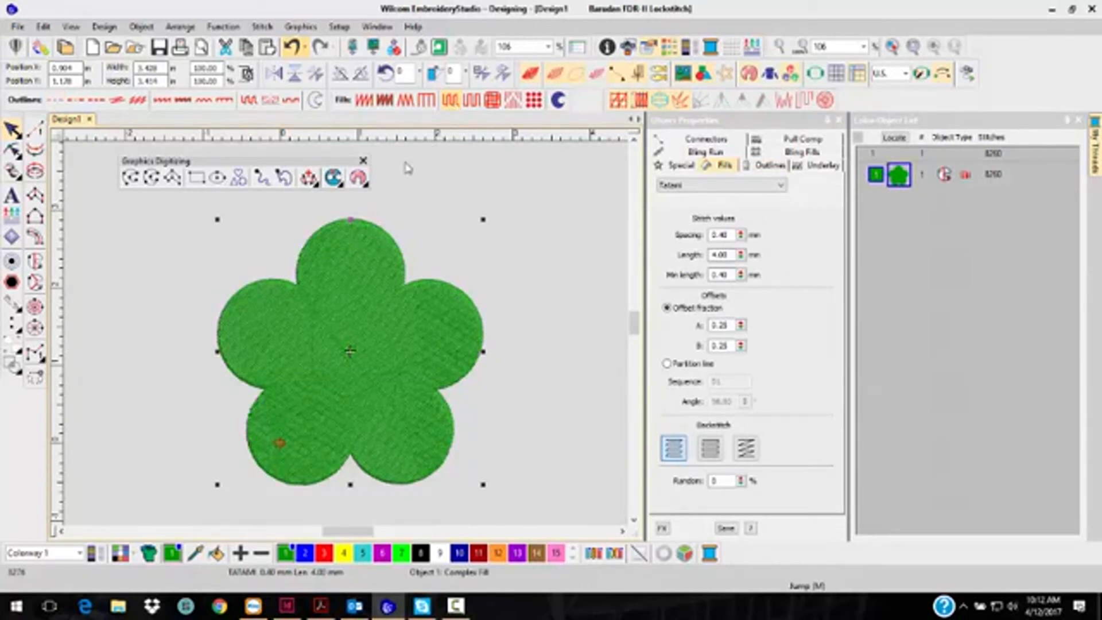
{"action": "key", "text": "Delete"}
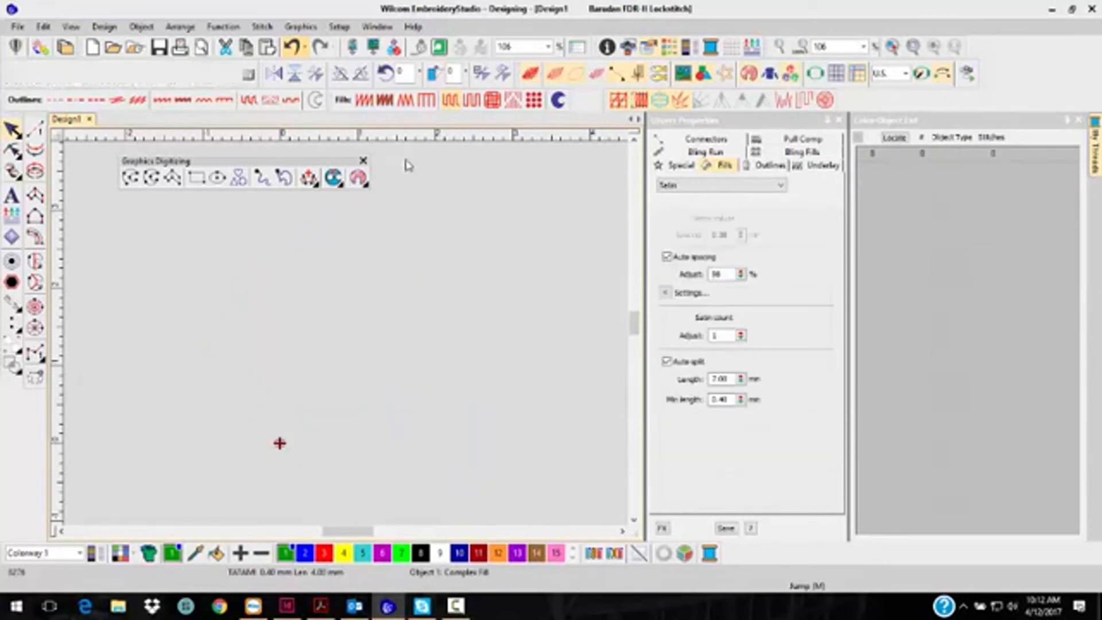
Draw a looping open freehand line and a closed freehand shape around it, about 4.11 in wide and 3.17 in high.
{"action": "left_click", "coordinate": [262, 181]}
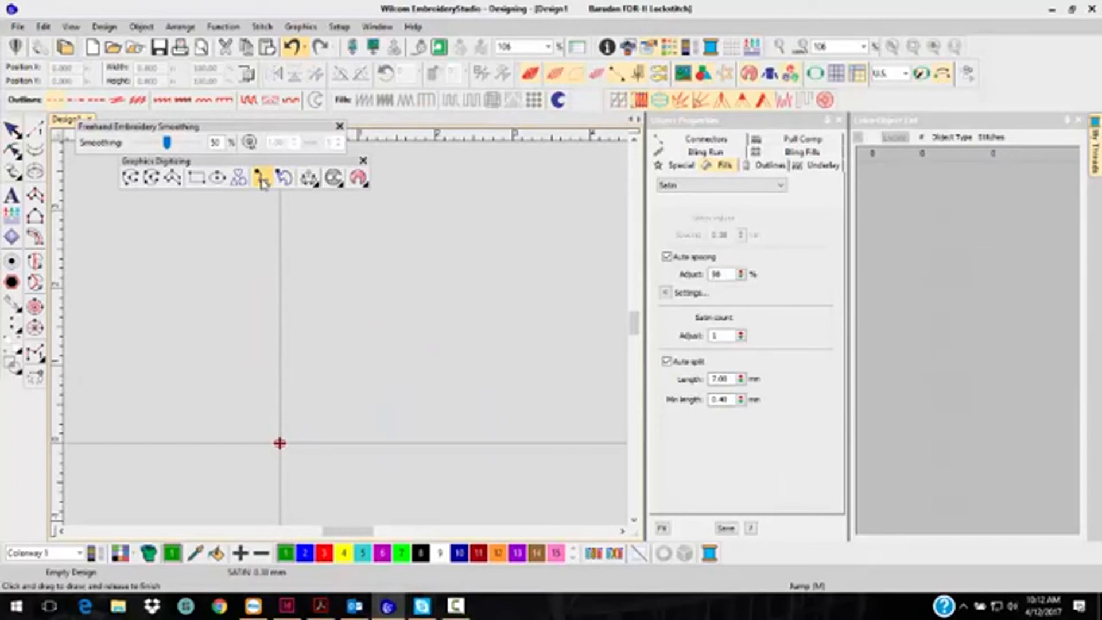
{"action": "mouse_move", "coordinate": [237, 330]}
{"action": "left_mouse_down"}
{"action": "mouse_move", "coordinate": [371, 283]}
{"action": "mouse_move", "coordinate": [400, 380]}
{"action": "mouse_move", "coordinate": [503, 285]}
{"action": "mouse_move", "coordinate": [410, 318]}
{"action": "mouse_move", "coordinate": [299, 400]}
{"action": "mouse_move", "coordinate": [378, 268]}
{"action": "mouse_move", "coordinate": [414, 421]}
{"action": "mouse_move", "coordinate": [521, 436]}
{"action": "left_mouse_up"}
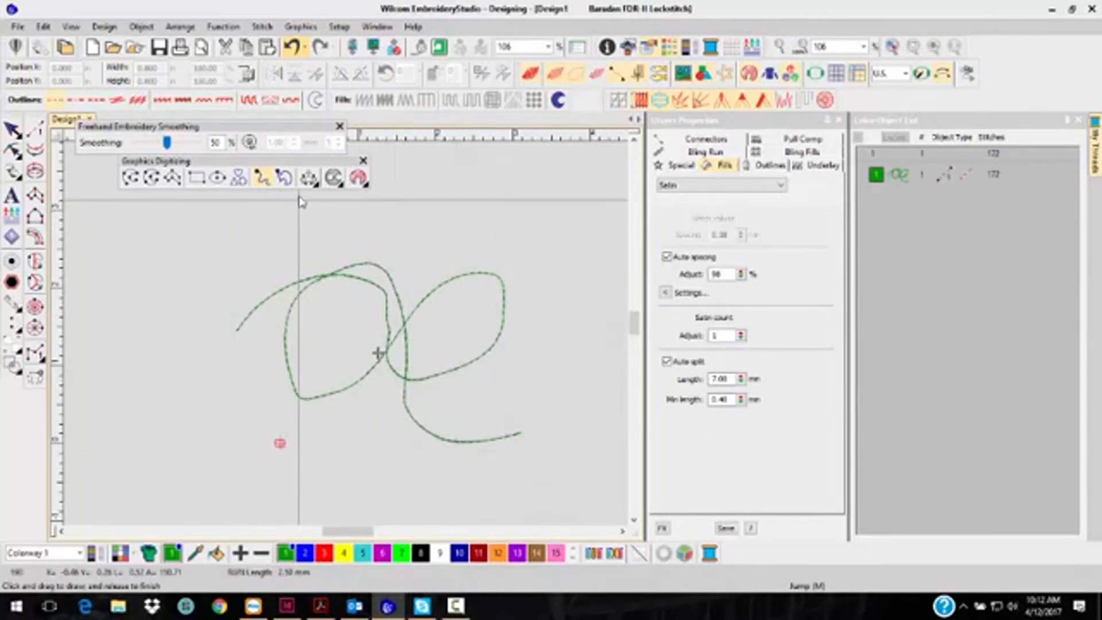
{"action": "left_click", "coordinate": [283, 177]}
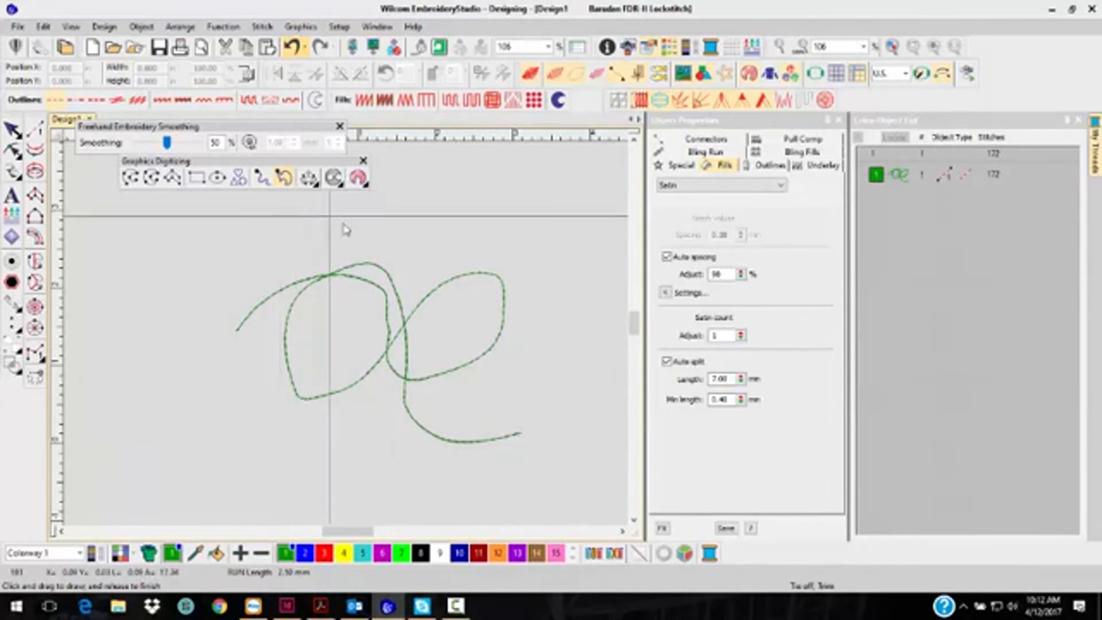
{"action": "mouse_move", "coordinate": [409, 236]}
{"action": "left_mouse_down"}
{"action": "mouse_move", "coordinate": [248, 433]}
{"action": "mouse_move", "coordinate": [530, 369]}
{"action": "mouse_move", "coordinate": [520, 325]}
{"action": "left_mouse_up"}
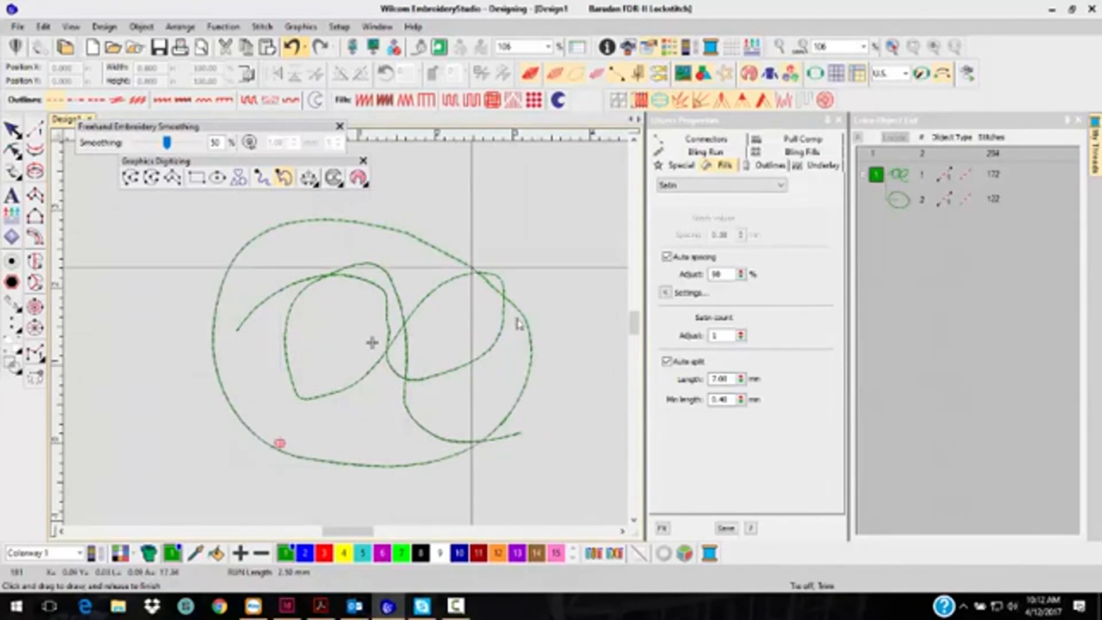
{"action": "left_click", "coordinate": [12, 130]}
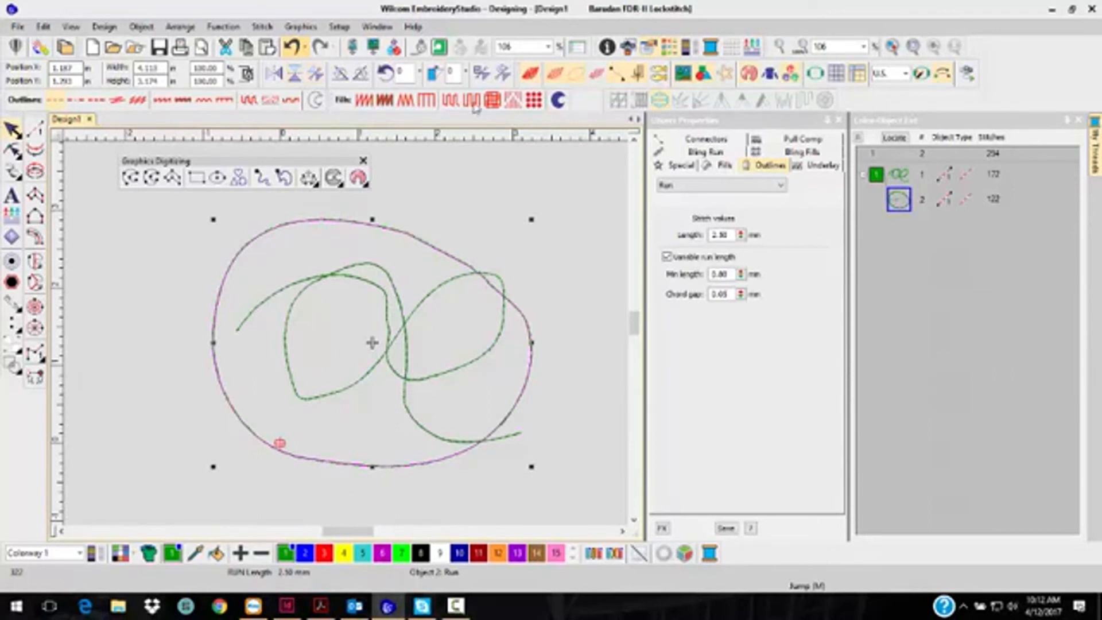
Examine the list of available toolbars, dismiss it and deselect the closed freehand shape.
{"action": "right_click", "coordinate": [958, 85]}
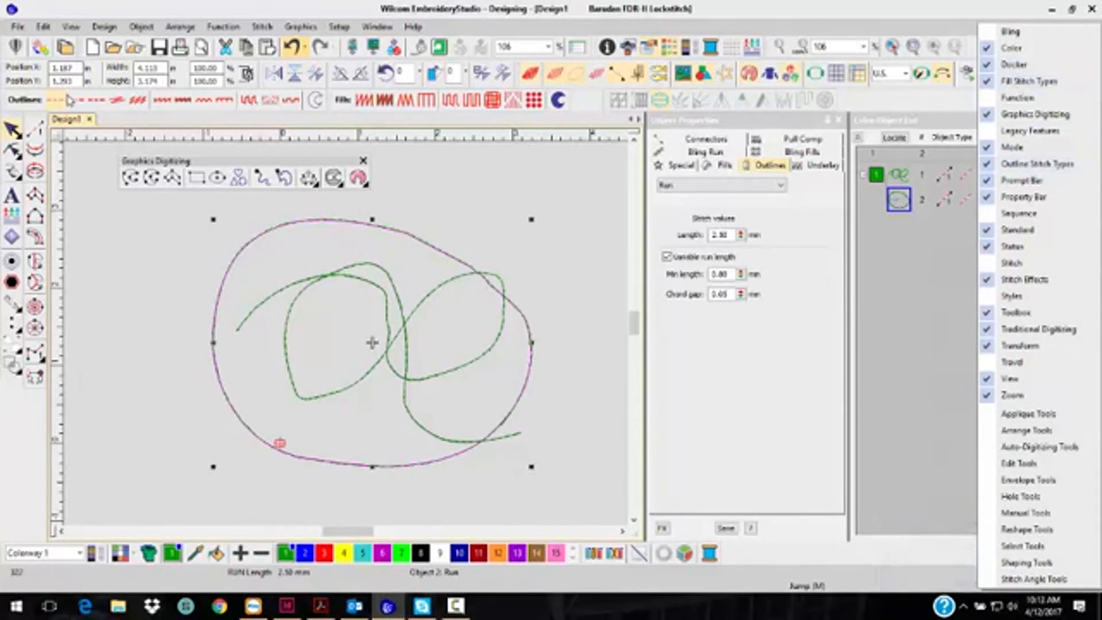
{"action": "left_click", "coordinate": [458, 170]}
{"action": "left_click", "coordinate": [458, 169]}
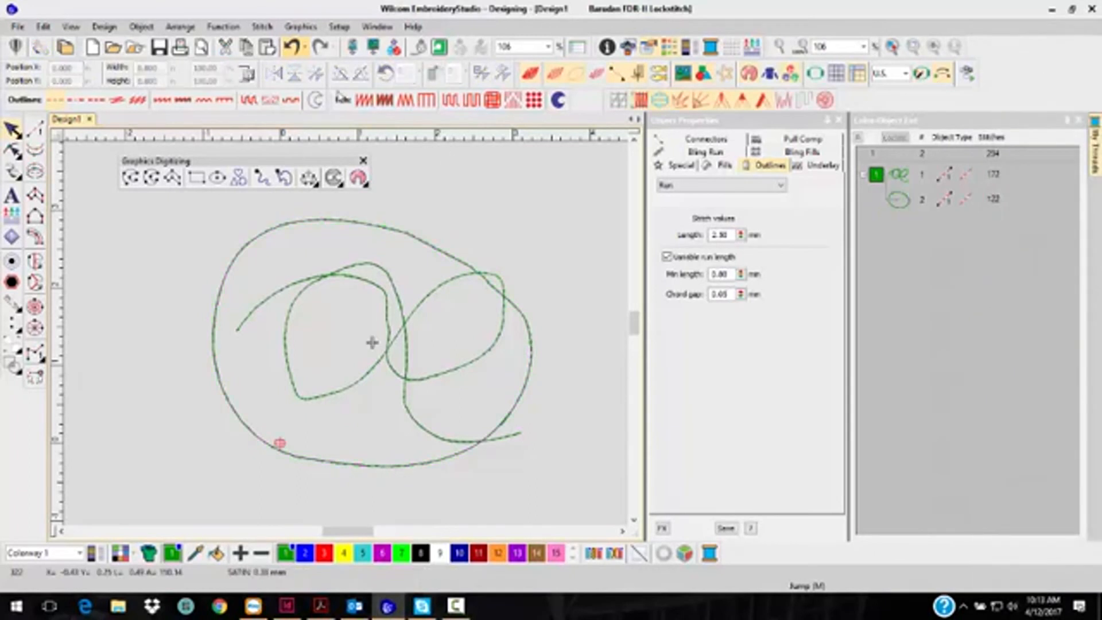